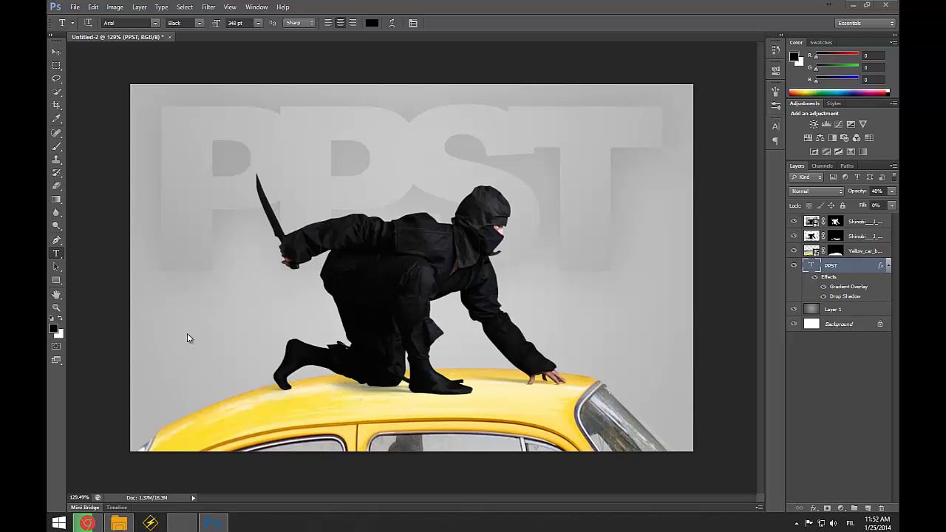
# - Switch to Chrome, open pinoypstutorials.blogspot.com in a new tab, and return to Photoshop
pyautogui.click(86, 519)
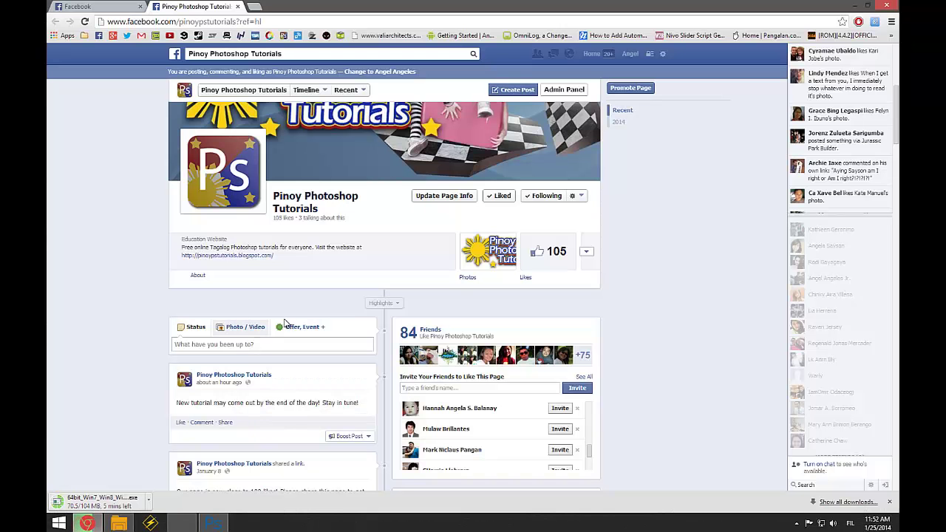
pyautogui.click(255, 7)
pyautogui.write('pinoypstutorials.blogspot.com')
pyautogui.press('Return')
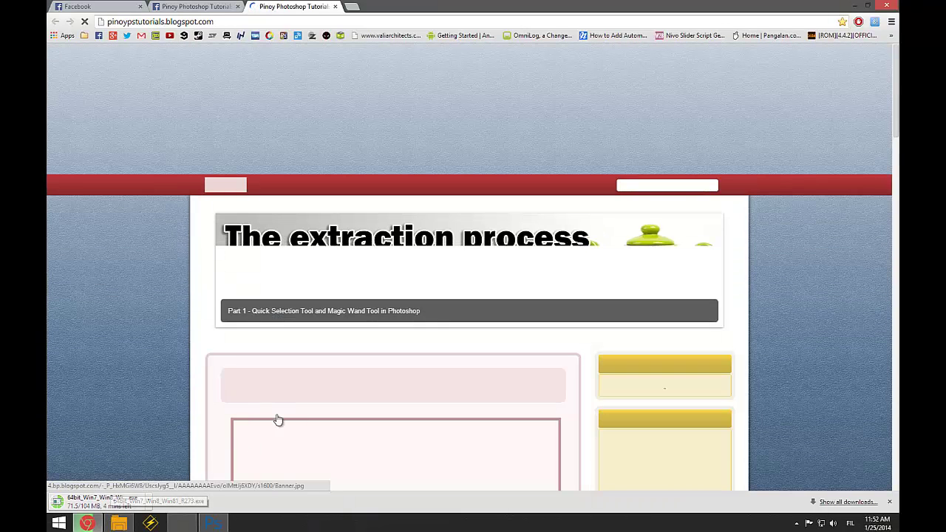
pyautogui.click(215, 525)
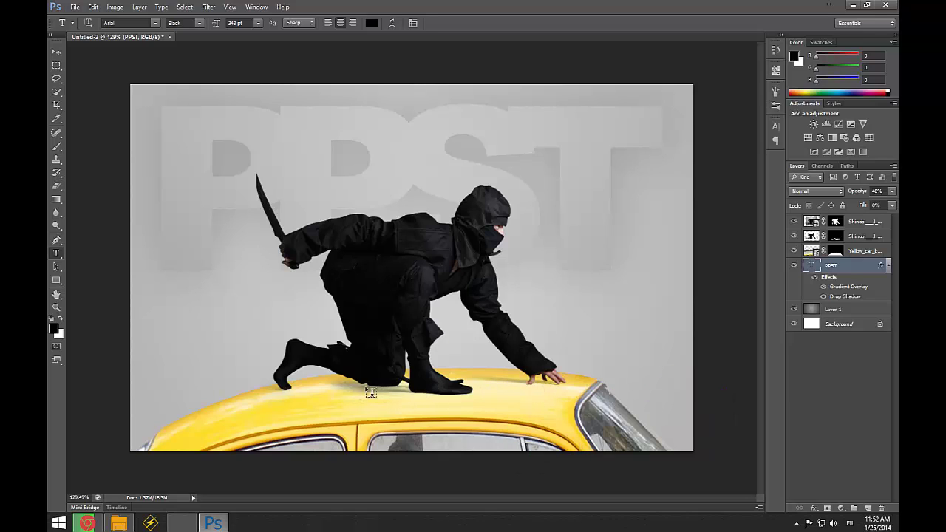
# - Bring the ninja photo Shinobi___J___14_by_mjranum_stock.jpg from the Stock Photos People folder into Photoshop as a separate document
pyautogui.press('a')
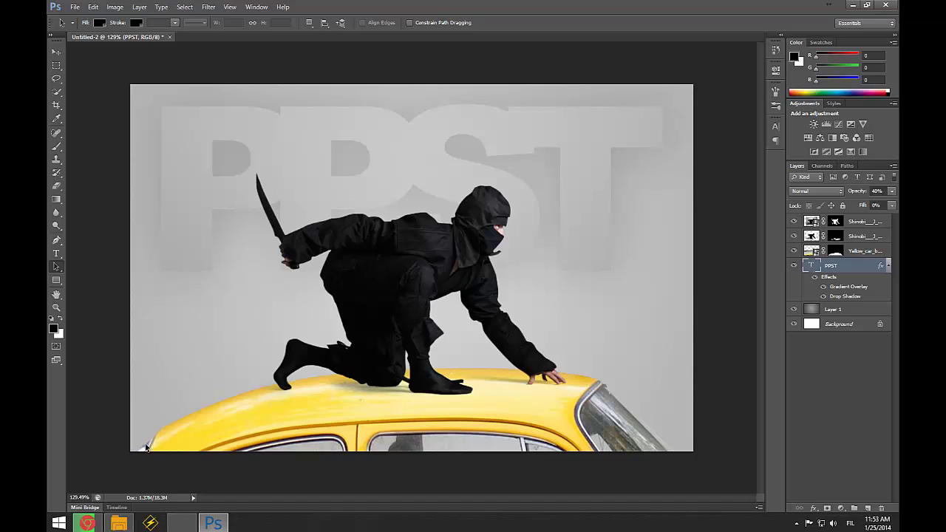
pyautogui.click(118, 523)
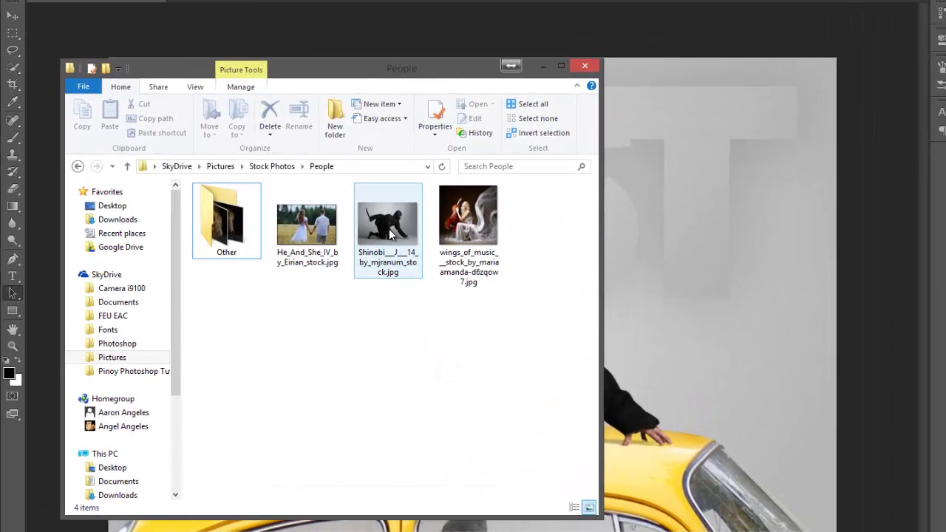
pyautogui.moveTo(390, 234)
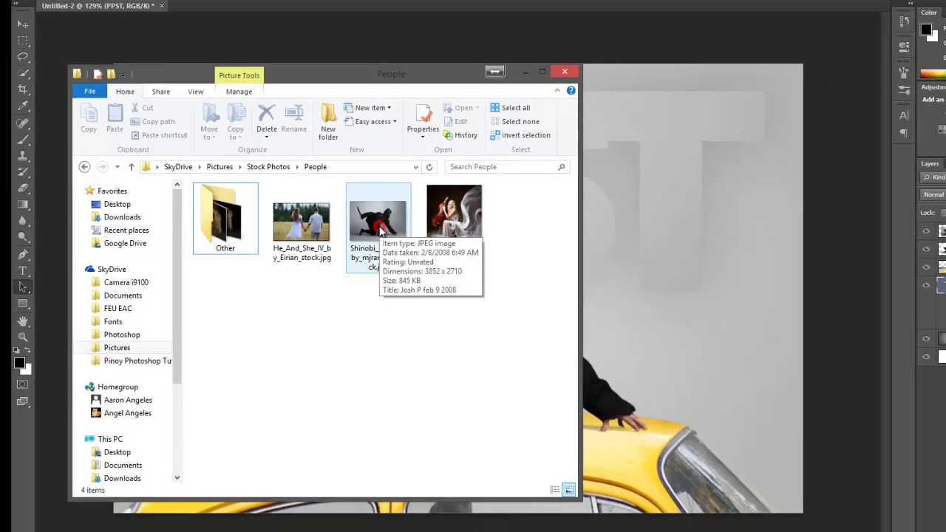
pyautogui.moveTo(379, 231); pyautogui.dragTo(547, 8)
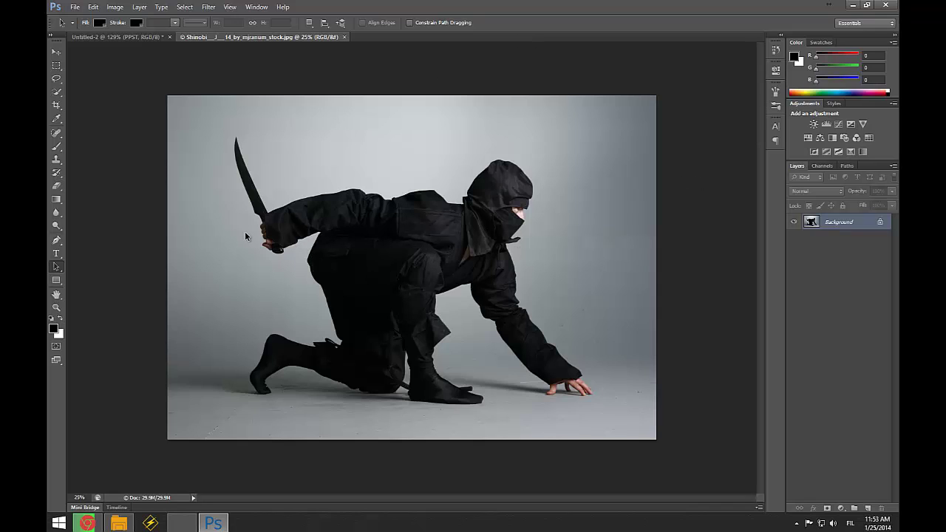
# - Start a Pen tool path at the crook of the bent knee and trace up the back of the ninja's thigh
pyautogui.click(56, 240)
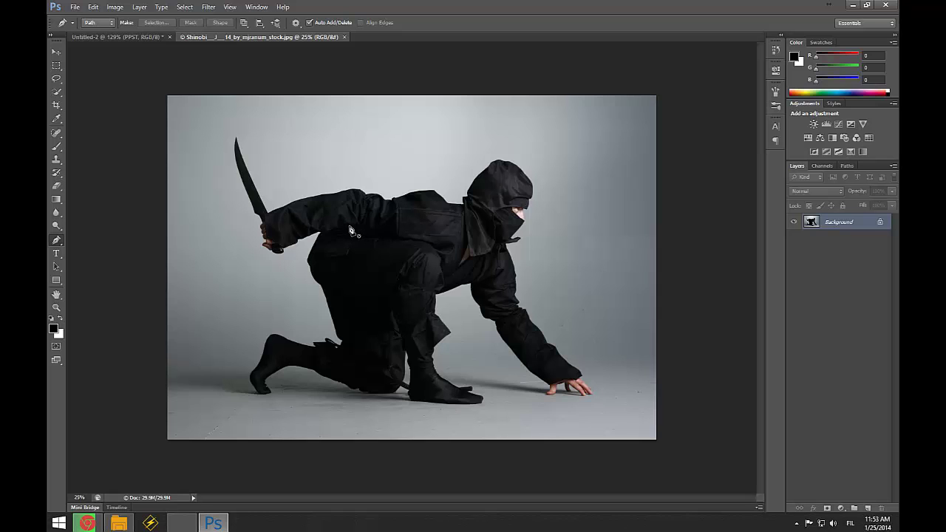
pyautogui.scroll(5, 309, 228)
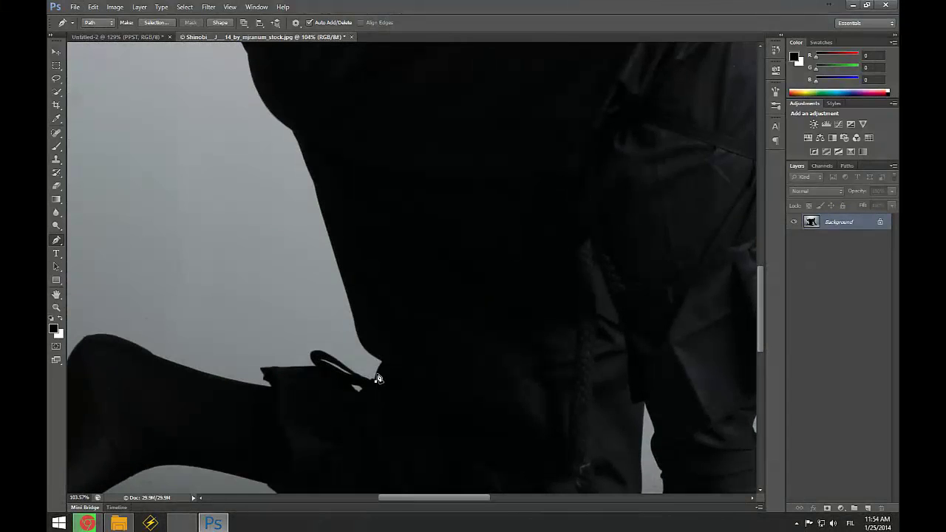
pyautogui.click(379, 361)
pyautogui.click(360, 347)
pyautogui.moveTo(338, 286); pyautogui.dragTo(330, 331)
pyautogui.moveTo(293, 218); pyautogui.dragTo(285, 189)
pyautogui.moveTo(313, 119); pyautogui.dragTo(379, 272)
# - Continue the path around the ninja's hips and along the underside of the raised sleeve to the knife handle
pyautogui.moveTo(345, 317); pyautogui.dragTo(334, 294)
pyautogui.moveTo(318, 256); pyautogui.dragTo(310, 247)
pyautogui.moveTo(271, 199); pyautogui.dragTo(307, 246)
pyautogui.moveTo(306, 245); pyautogui.dragTo(300, 230)
pyautogui.moveTo(299, 210); pyautogui.dragTo(284, 179)
pyautogui.moveTo(307, 128); pyautogui.dragTo(300, 245)
pyautogui.moveTo(312, 179); pyautogui.dragTo(319, 169)
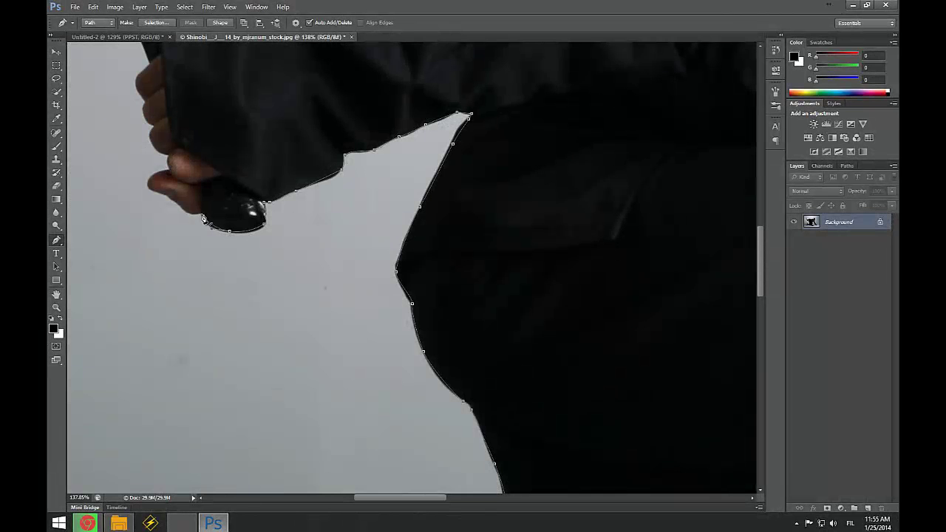
# - Continue the path around the thumb and fingers of the hand gripping the knife
pyautogui.scroll(-3, 229, 234)
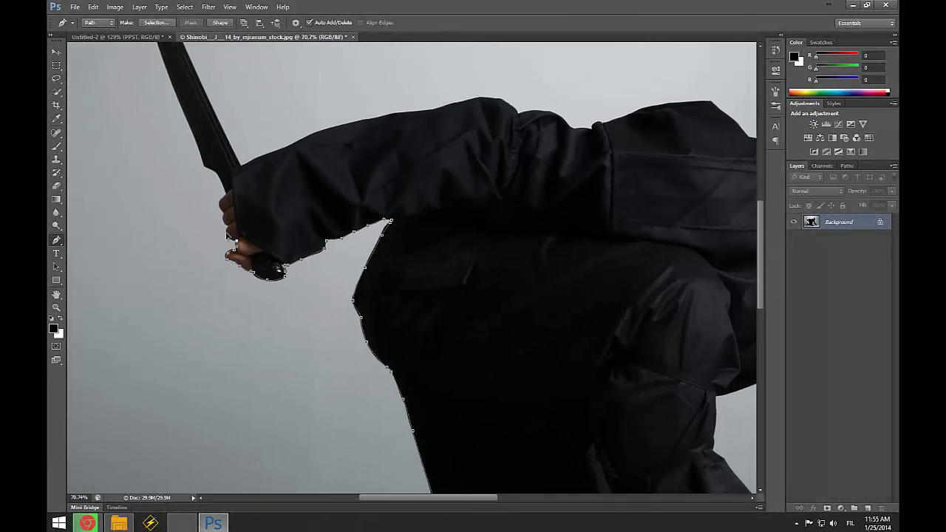
pyautogui.scroll(2, 230, 225)
pyautogui.moveTo(264, 229); pyautogui.dragTo(431, 266)
pyautogui.scroll(1, 414, 267)
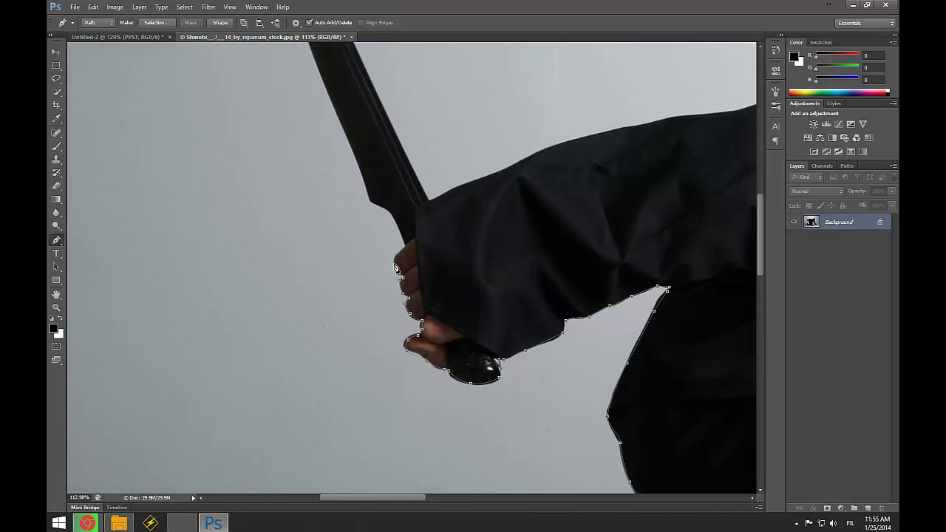
pyautogui.scroll(1, 397, 255)
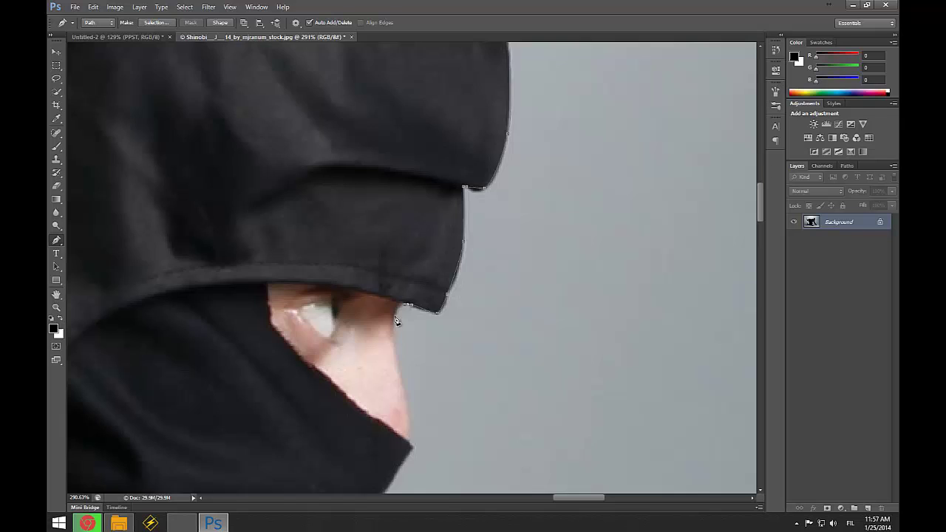
# - Continue the path down the bridge of the nose and the front edge of the face mask
pyautogui.scroll(-4, 396, 320)
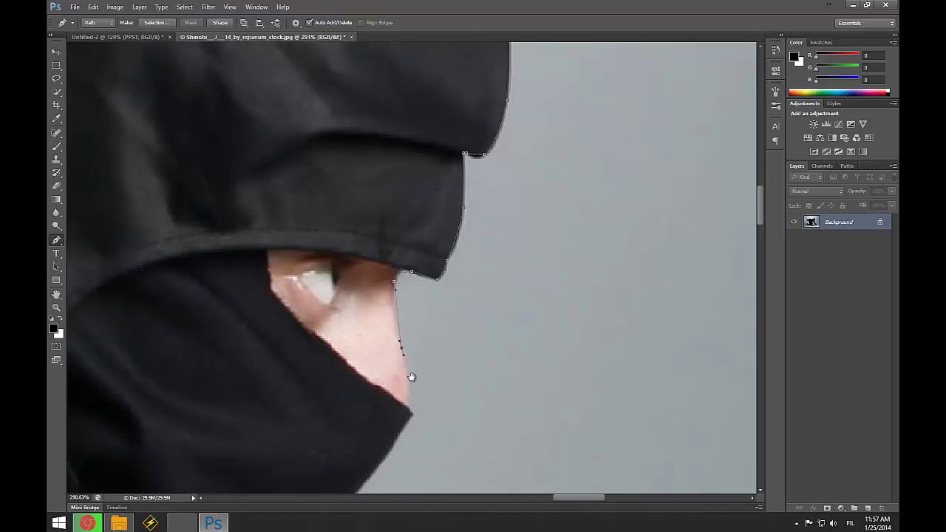
pyautogui.click(459, 328)
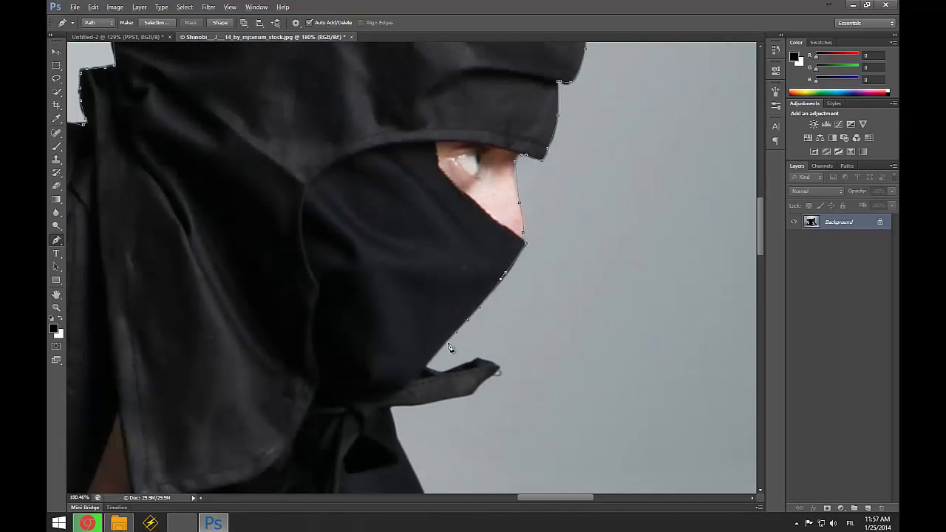
pyautogui.click(447, 342)
pyautogui.click(428, 367)
# - Trace the path around the loose tip of cloth sticking out below the mask's chin
pyautogui.click(451, 369)
pyautogui.click(467, 364)
pyautogui.click(476, 359)
pyautogui.click(490, 363)
pyautogui.click(499, 368)
pyautogui.moveTo(496, 373); pyautogui.dragTo(522, 291)
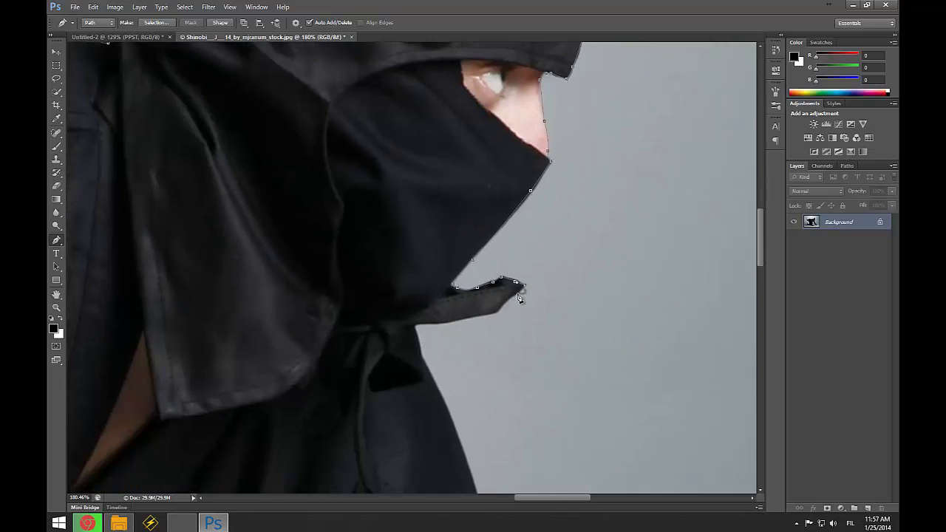
pyautogui.click(509, 299)
pyautogui.click(497, 312)
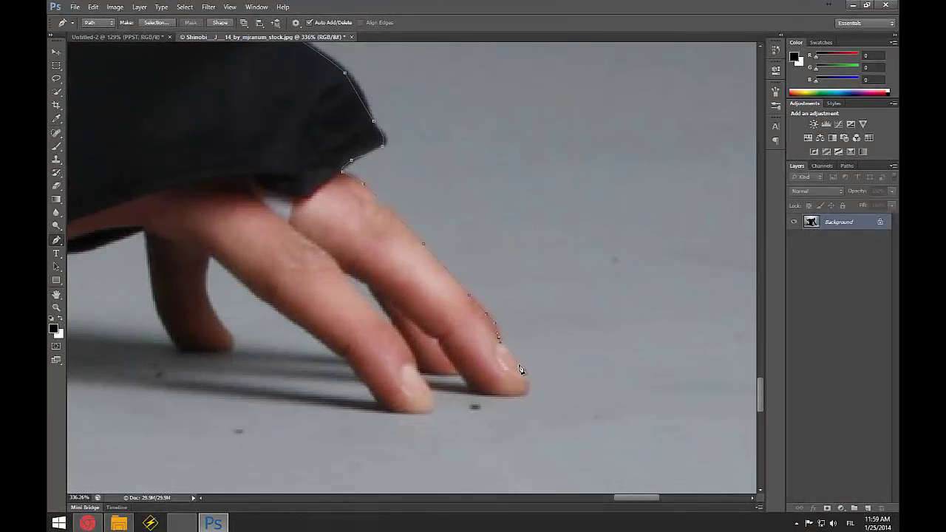
# - Trace the path around the outermost fingertip of the hand resting on the floor
pyautogui.click(520, 365)
pyautogui.click(527, 378)
pyautogui.click(480, 393)
pyautogui.click(457, 368)
pyautogui.click(432, 340)
pyautogui.hotkey('ctrl', 'alt', 'z')
pyautogui.hotkey('ctrl', 'alt', 'z')
pyautogui.hotkey('ctrl', 'alt', 'z')
# - Continue the path beneath the partly hidden middle finger and around the tip of the nearest finger
pyautogui.click(462, 376)
pyautogui.click(442, 373)
pyautogui.click(419, 371)
pyautogui.click(433, 405)
pyautogui.click(395, 411)
pyautogui.click(378, 401)
# - Continue the path along the underside of the nearest finger up to the top of the finger gap
pyautogui.moveTo(356, 362); pyautogui.dragTo(425, 402)
pyautogui.click(419, 403)
pyautogui.click(382, 374)
pyautogui.click(342, 346)
pyautogui.click(316, 327)
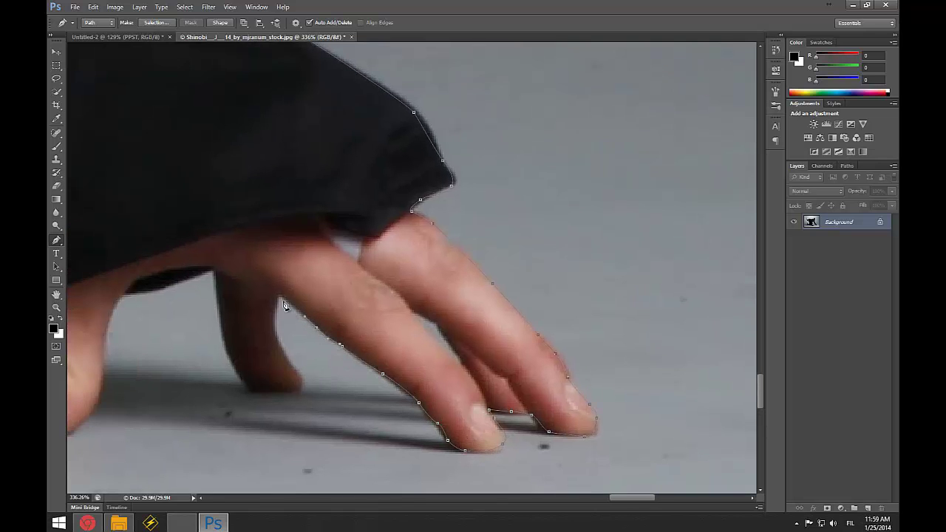
pyautogui.click(280, 296)
# - Trace the path down and around the rear finger, back up to the sleeve's edge
pyautogui.moveTo(277, 328); pyautogui.dragTo(280, 297)
pyautogui.click(288, 322)
pyautogui.click(303, 359)
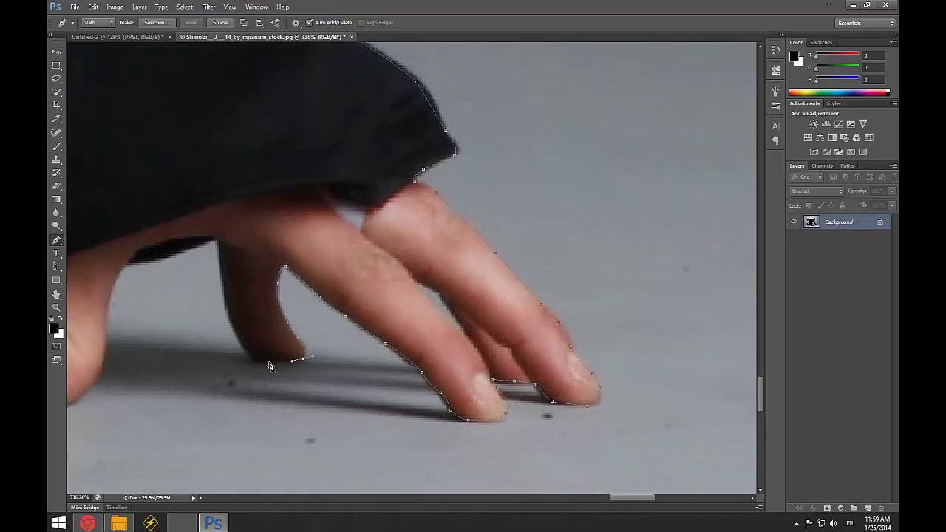
pyautogui.moveTo(262, 361); pyautogui.dragTo(229, 321)
pyautogui.click(220, 274)
pyautogui.click(216, 243)
# - Continue the path along the sleeve's lower edge to the base of the thumb
pyautogui.moveTo(215, 244); pyautogui.dragTo(396, 226)
pyautogui.click(355, 235)
pyautogui.click(305, 245)
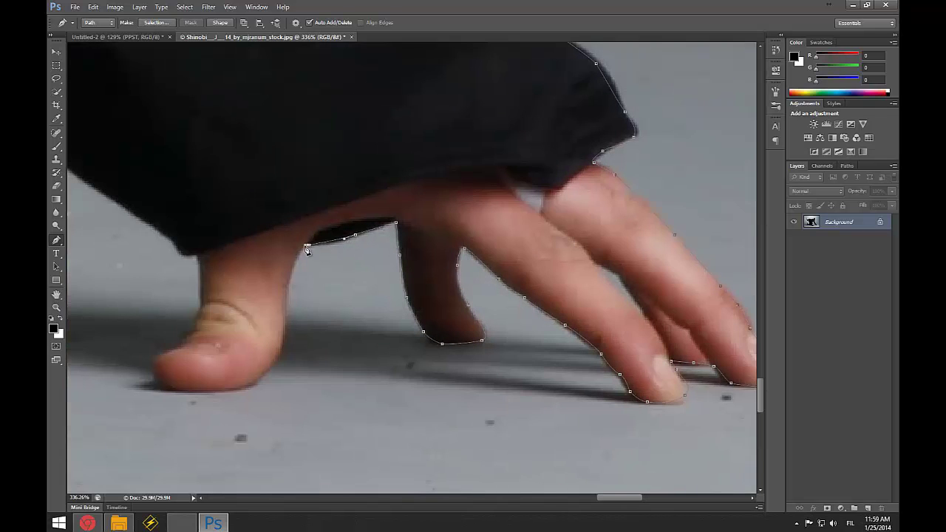
pyautogui.click(289, 272)
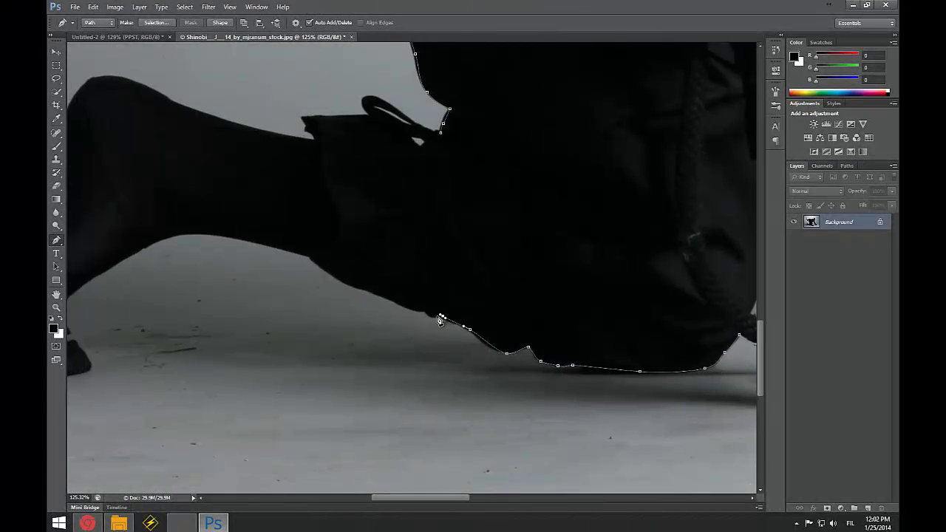
# - Continue the path along the underside of the kneeling leg's shin toward the rear foot
pyautogui.click(373, 292)
pyautogui.click(344, 282)
pyautogui.click(316, 263)
pyautogui.click(309, 258)
pyautogui.moveTo(276, 255); pyautogui.dragTo(426, 259)
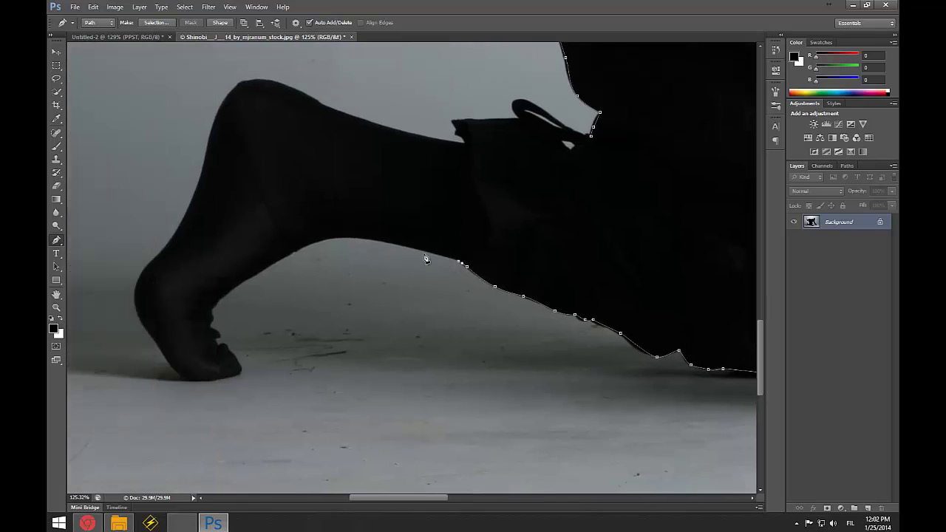
pyautogui.click(398, 245)
pyautogui.click(319, 241)
# - Trace the path down the instep of the rear foot and around its toes
pyautogui.click(279, 261)
pyautogui.click(266, 268)
pyautogui.click(235, 286)
pyautogui.click(225, 295)
pyautogui.click(216, 303)
pyautogui.click(212, 309)
pyautogui.click(212, 321)
pyautogui.click(219, 345)
pyautogui.click(241, 369)
pyautogui.click(207, 380)
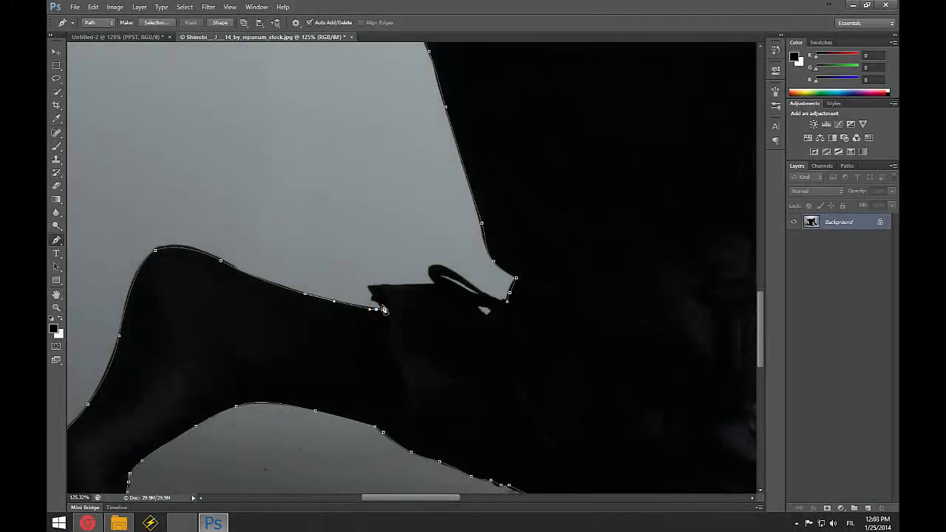
# - Trace the path around the pointed trouser cuff behind the knee up to the strap loop
pyautogui.click(376, 304)
pyautogui.click(375, 296)
pyautogui.click(369, 287)
pyautogui.click(386, 286)
pyautogui.click(413, 285)
pyautogui.click(435, 284)
# - Trace the path over the strap loop and close it at the starting point in the knee's crook
pyautogui.click(430, 269)
pyautogui.moveTo(447, 269); pyautogui.dragTo(417, 280)
pyautogui.scroll(3, 418, 279)
pyautogui.click(415, 277)
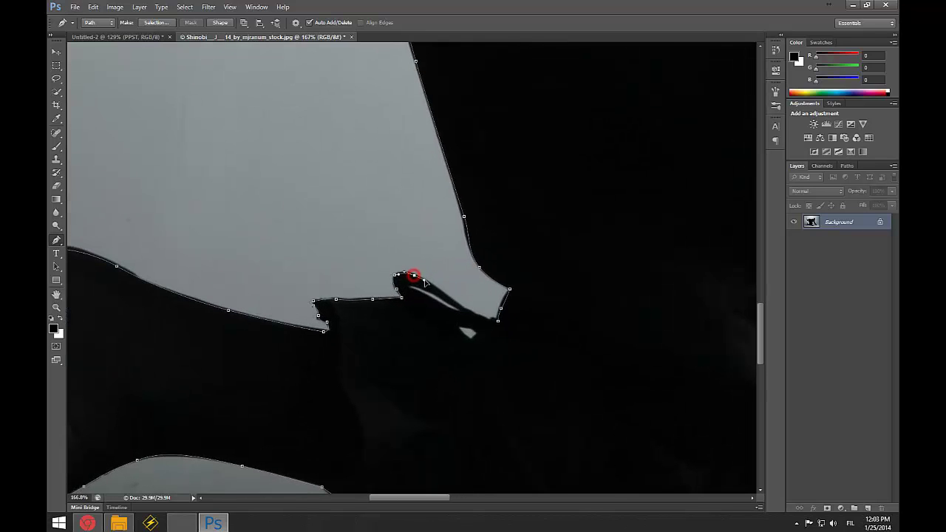
pyautogui.click(458, 303)
pyautogui.click(473, 311)
pyautogui.click(488, 318)
pyautogui.click(495, 323)
# - Start a second path in the gap between the kneeling leg and front ankle, tracing the rope and ankle edge
pyautogui.scroll(-5, 510, 323)
pyautogui.scroll(5, 510, 323)
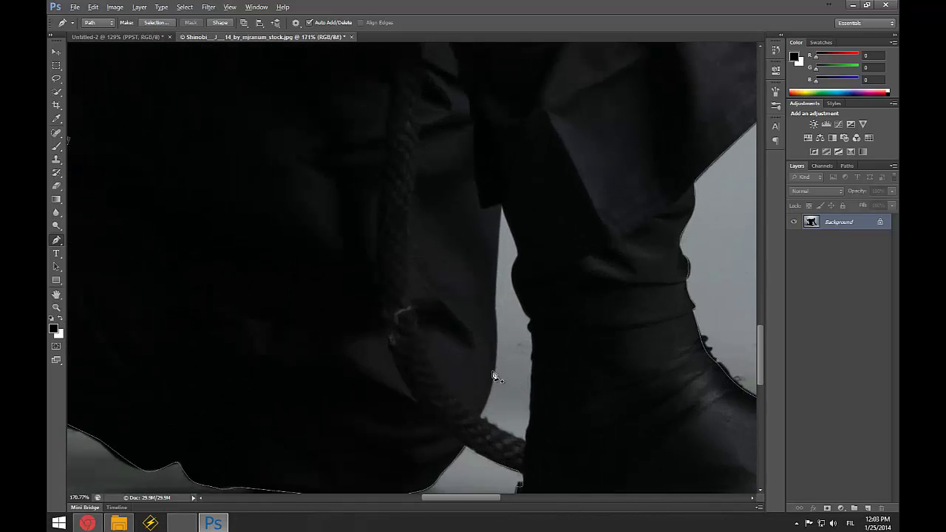
pyautogui.moveTo(511, 382)
pyautogui.mouseDown()
pyautogui.moveTo(448, 342)
pyautogui.moveTo(460, 340)
pyautogui.moveTo(429, 332)
pyautogui.moveTo(411, 371)
pyautogui.mouseUp()
pyautogui.scroll(-3, 460, 342)
pyautogui.scroll(3, 410, 371)
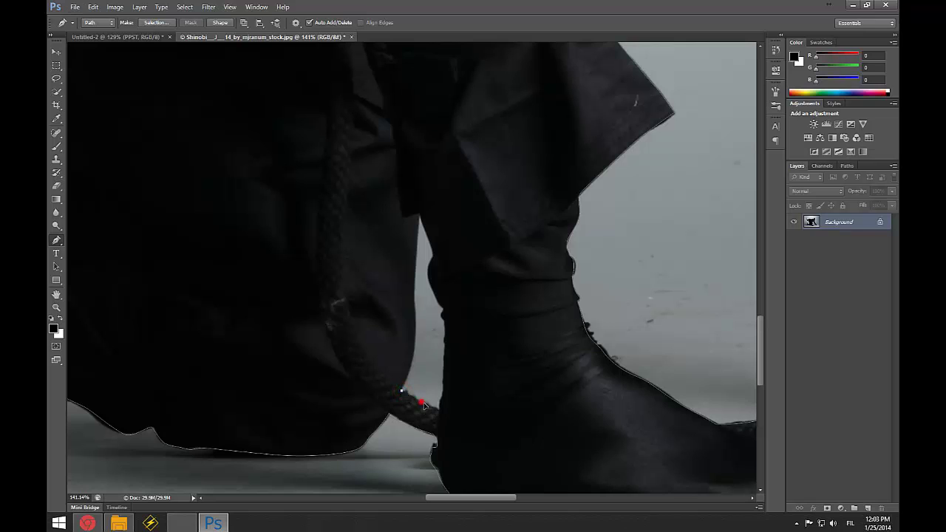
pyautogui.moveTo(421, 400); pyautogui.dragTo(447, 326)
pyautogui.click(443, 310)
pyautogui.scroll(1, 443, 296)
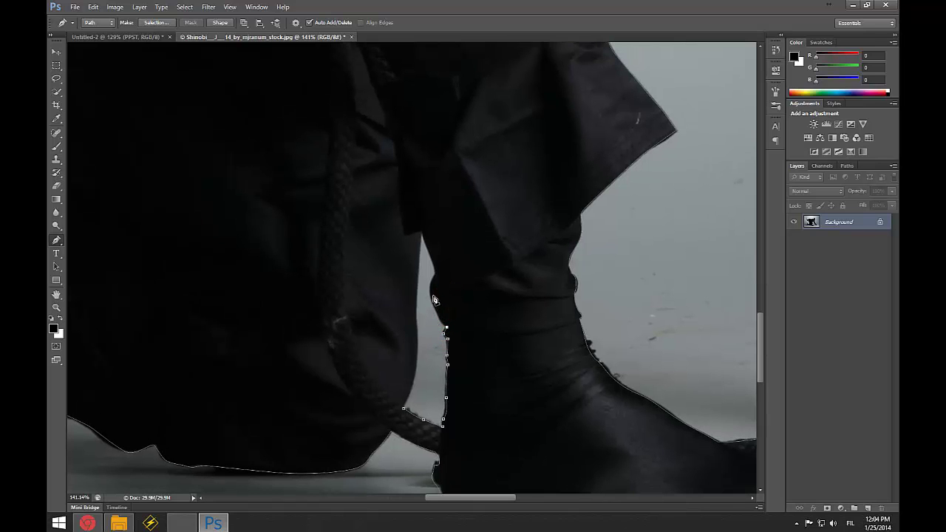
# - Continue the gap path up the front ankle to the gap's upper tip
pyautogui.click(431, 293)
pyautogui.click(434, 276)
pyautogui.scroll(1, 433, 255)
pyautogui.click(426, 245)
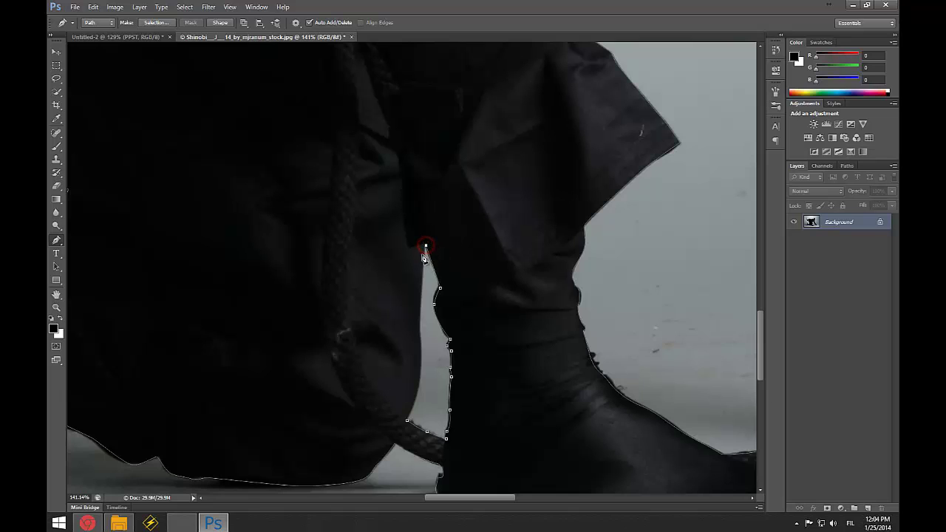
# - Trace the gap path down the kneeling leg's edge and close it at the rope
pyautogui.click(422, 260)
pyautogui.scroll(-2, 417, 298)
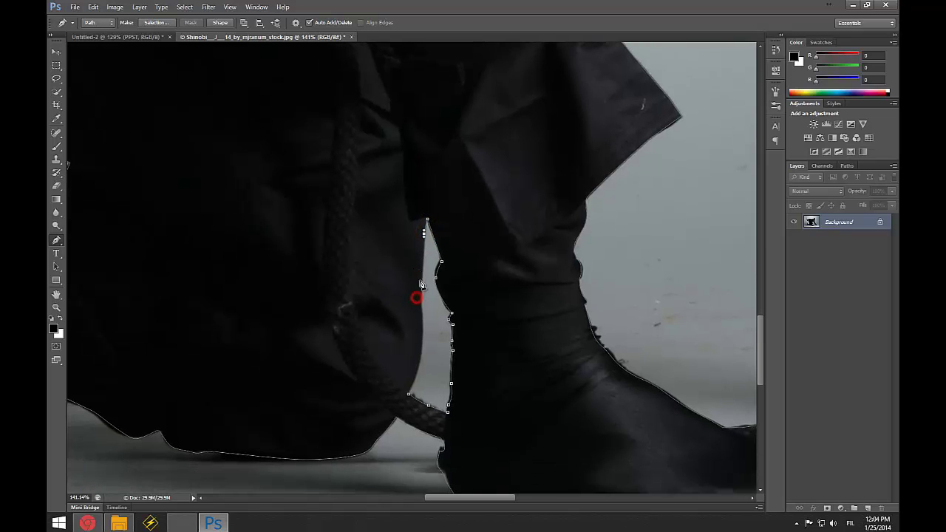
pyautogui.click(420, 287)
pyautogui.scroll(-2, 427, 324)
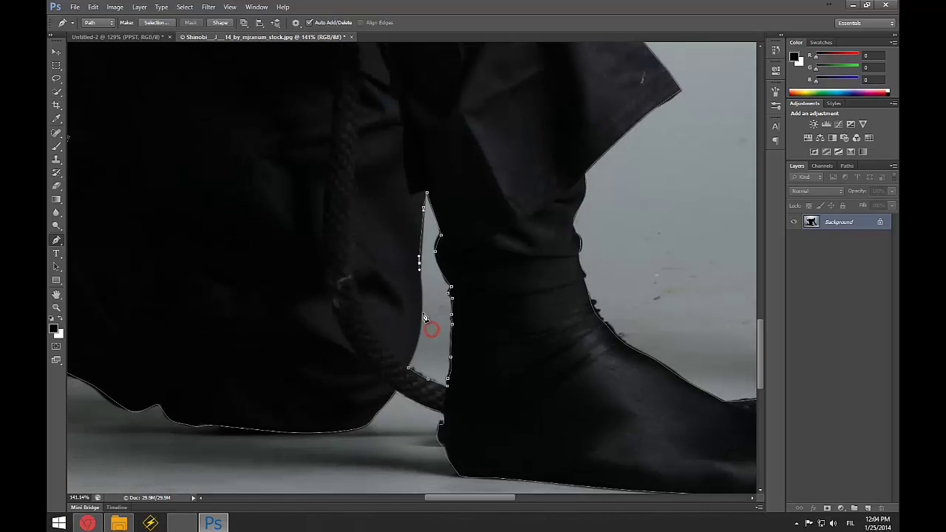
pyautogui.click(421, 303)
pyautogui.click(417, 354)
pyautogui.click(408, 367)
pyautogui.scroll(-4, 413, 423)
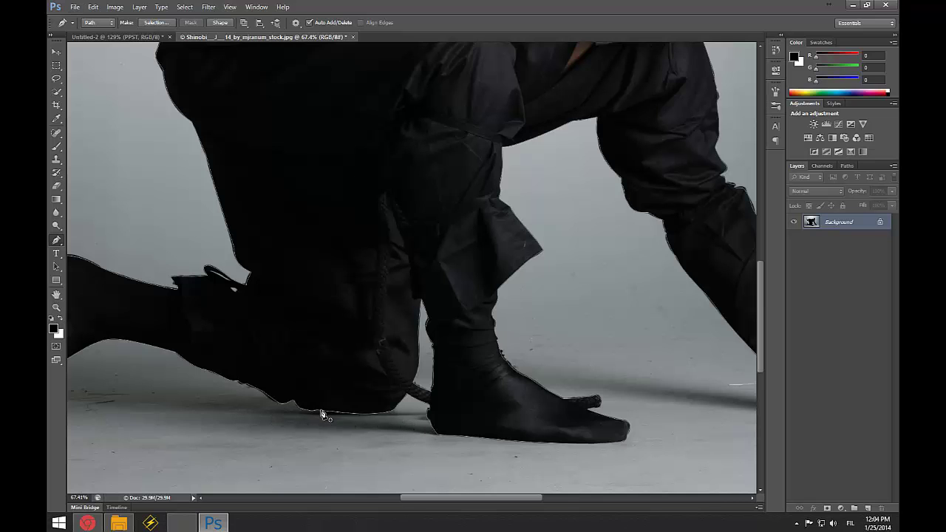
pyautogui.moveTo(322, 403); pyautogui.dragTo(380, 405)
pyautogui.scroll(-1, 380, 405)
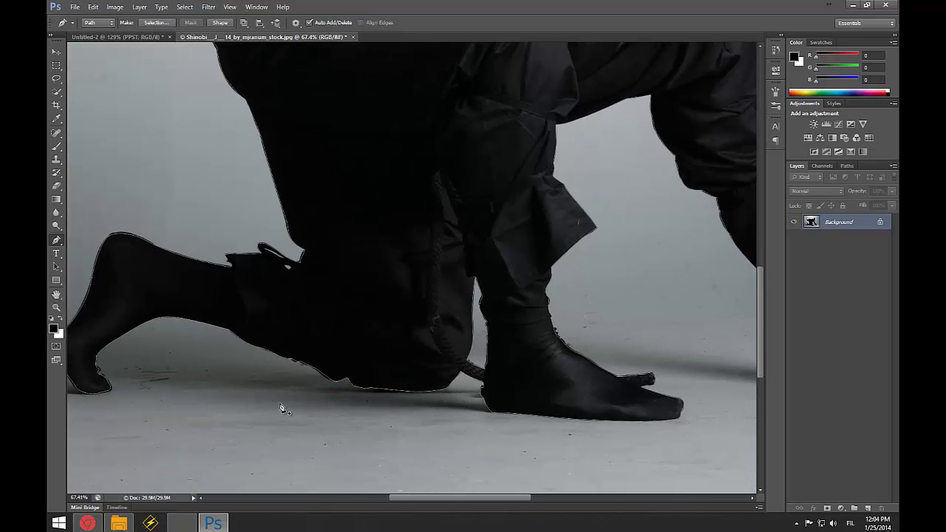
pyautogui.scroll(-5, 436, 401)
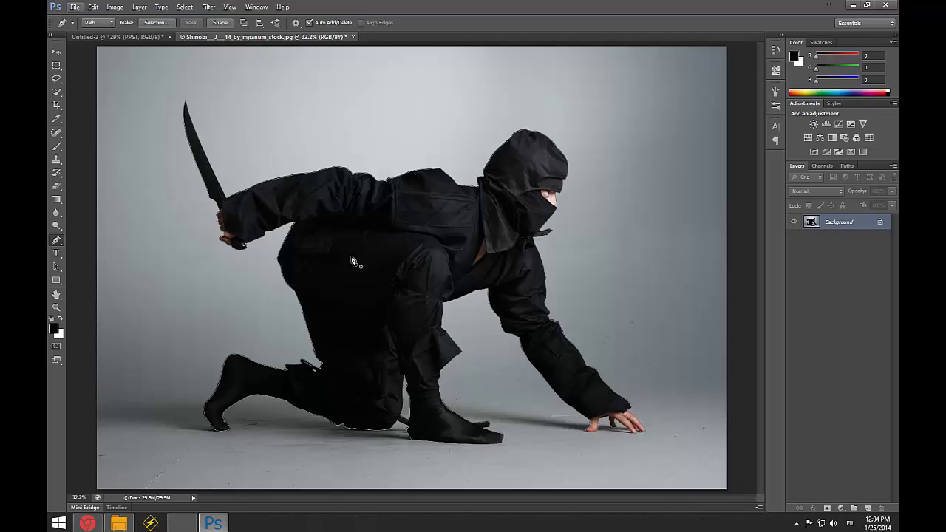
pyautogui.rightClick(354, 231)
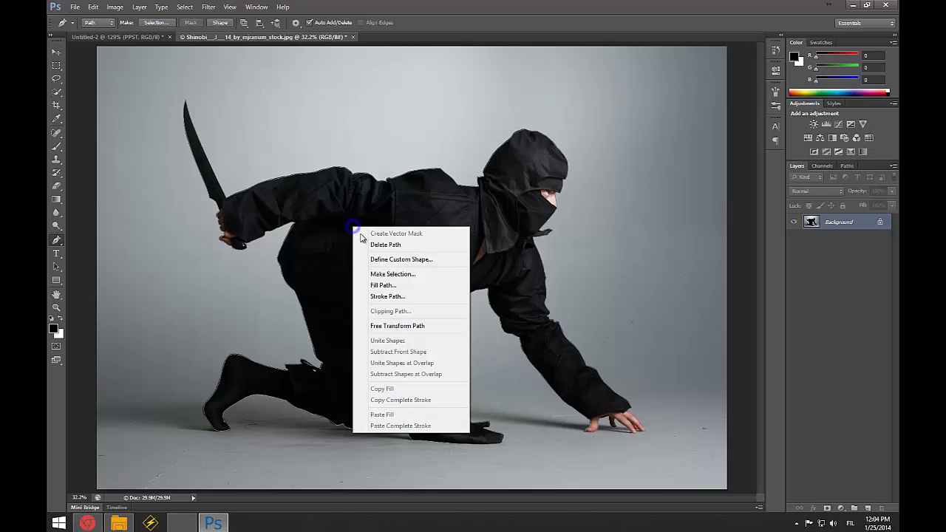
pyautogui.click(416, 275)
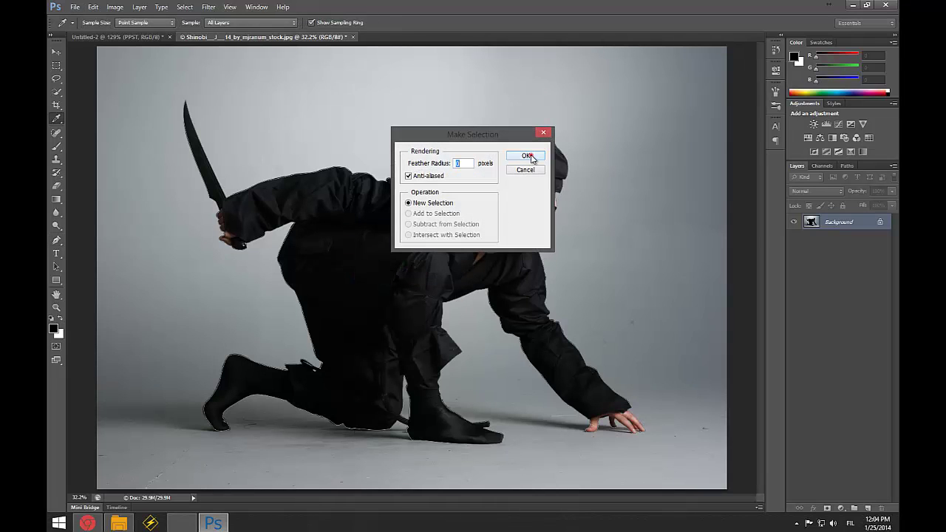
pyautogui.click(527, 155)
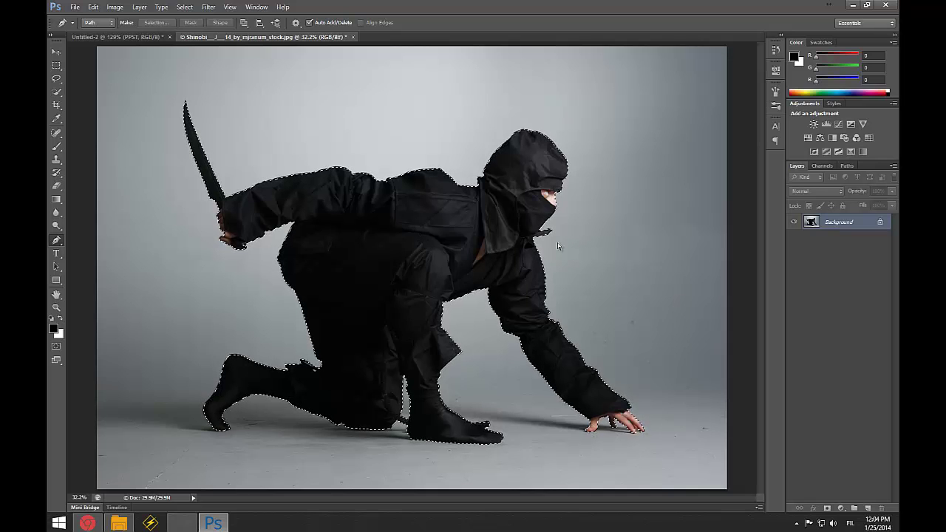
pyautogui.hotkey('ctrl', 'd')
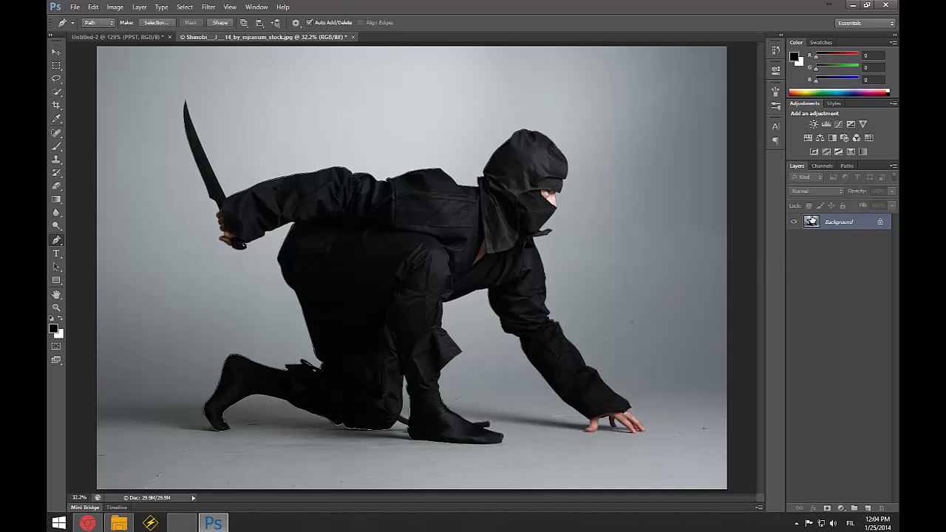
# - Duplicate the Background layer within the same document, keeping the default name
pyautogui.click(139, 6)
pyautogui.click(156, 30)
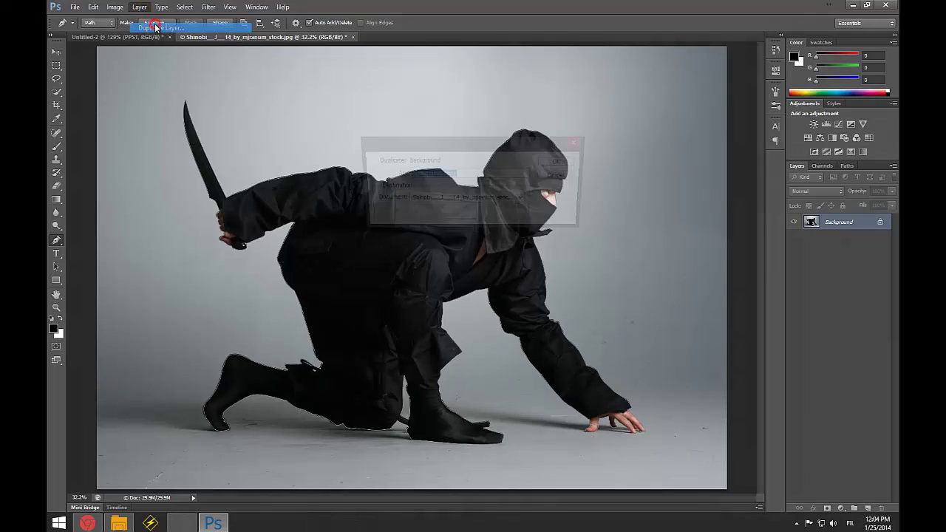
pyautogui.click(569, 163)
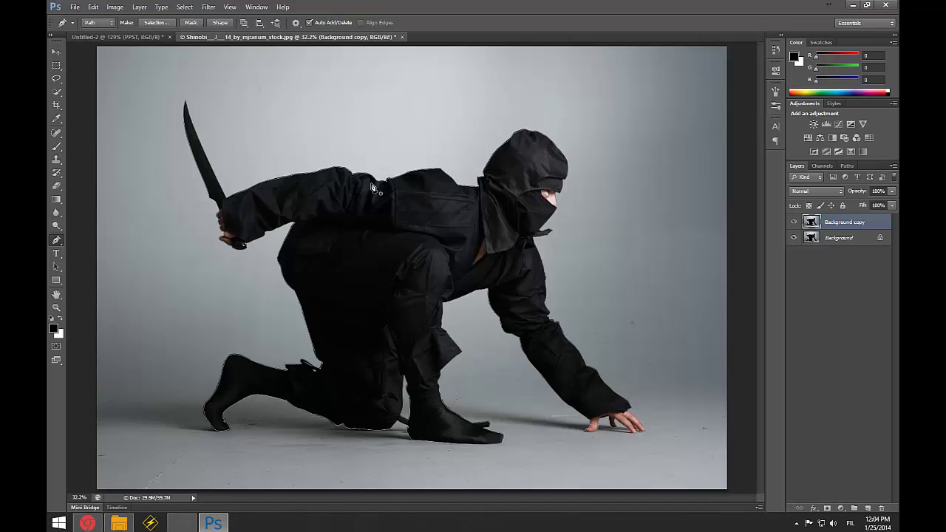
# - Convert the ninja path into a new anti-aliased selection with 0 px feather and apply it as a layer mask on the duplicate
pyautogui.rightClick(384, 220)
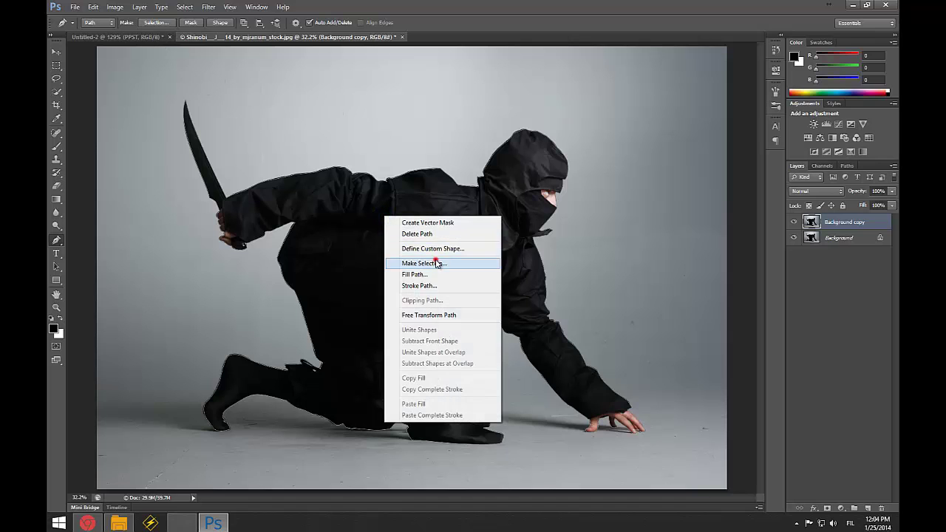
pyautogui.click(433, 261)
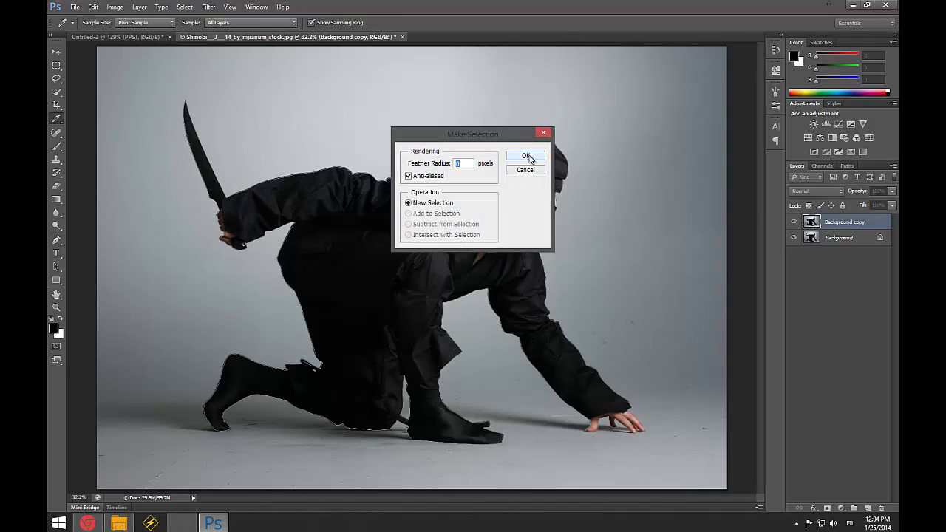
pyautogui.click(527, 155)
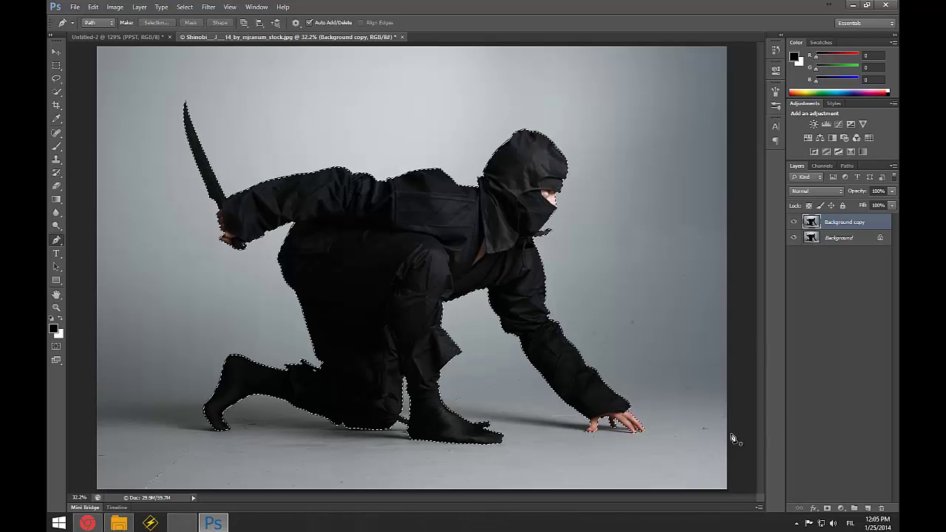
pyautogui.click(828, 509)
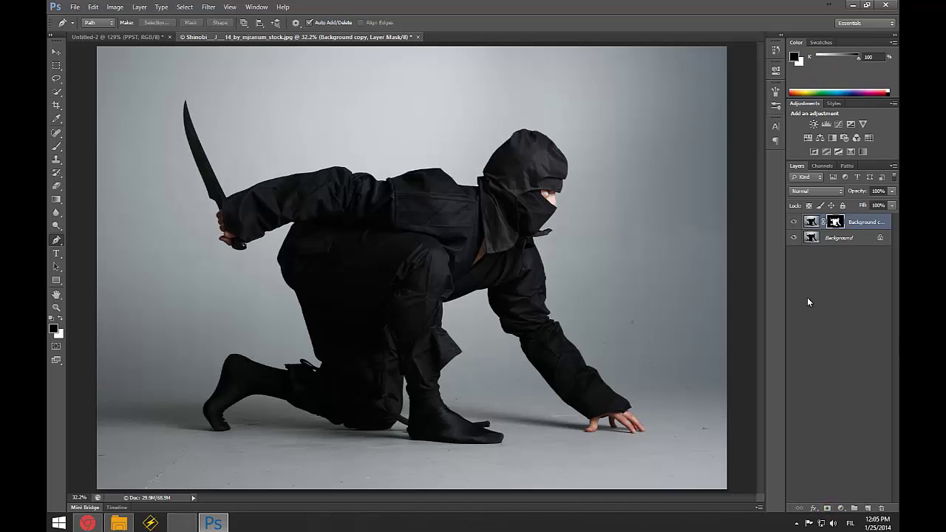
# - Hide the original Background layer and make the masked ninja copy the active layer
pyautogui.click(810, 238)
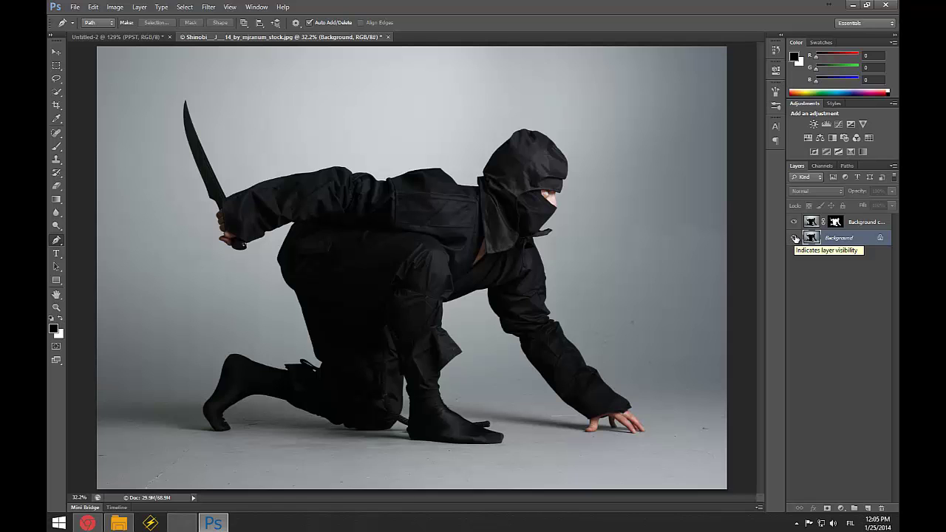
pyautogui.click(795, 237)
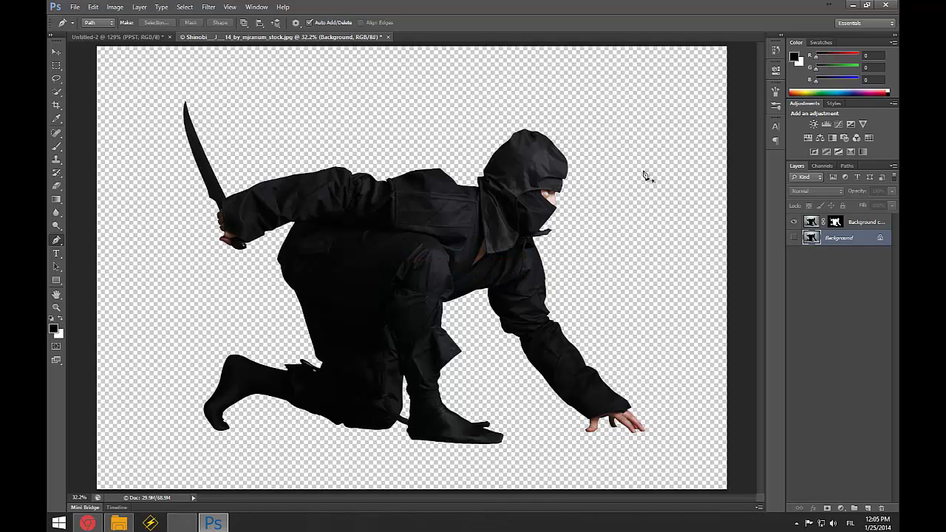
pyautogui.scroll(-1, 193, 234)
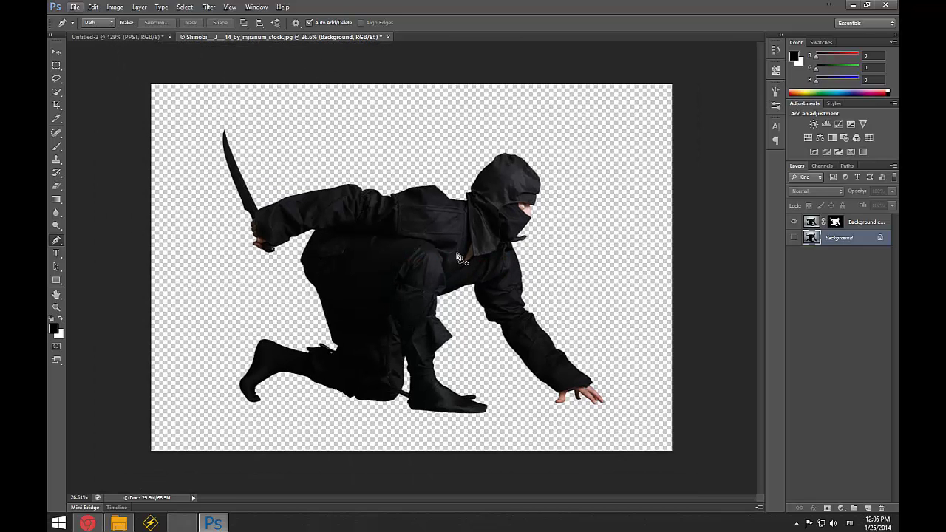
pyautogui.click(813, 222)
pyautogui.scroll(2, 443, 295)
pyautogui.scroll(-1, 399, 287)
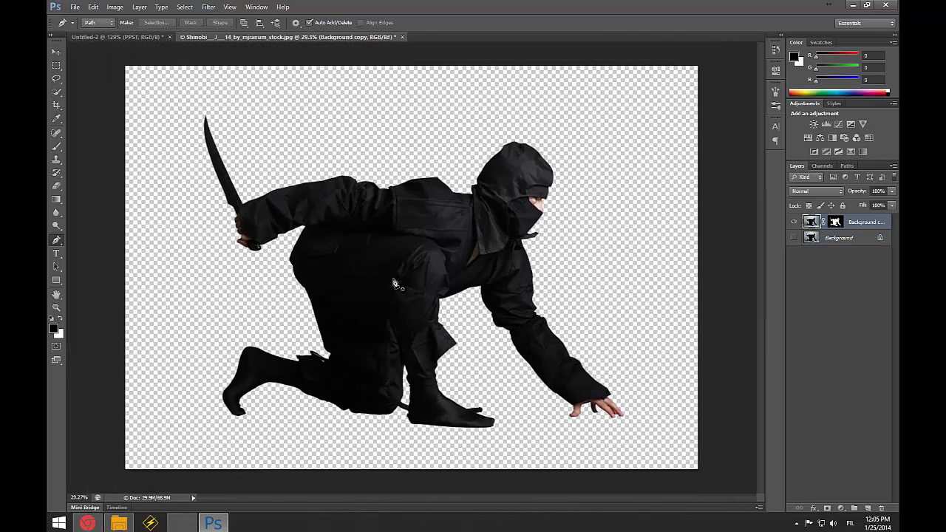
# - Preview the yellow car stock photo in File Explorer's Stock Photos > Objects folder and place it in the ninja document at 100% scale
pyautogui.click(118, 523)
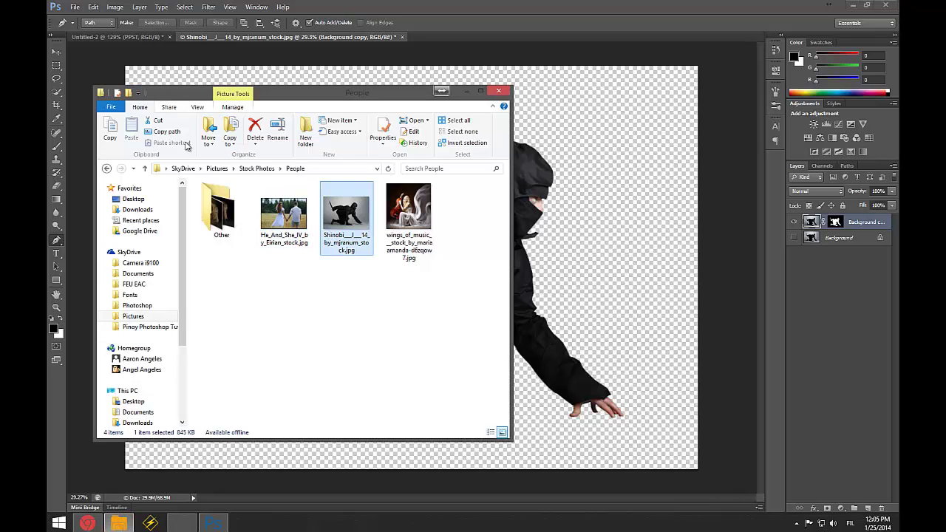
pyautogui.click(145, 169)
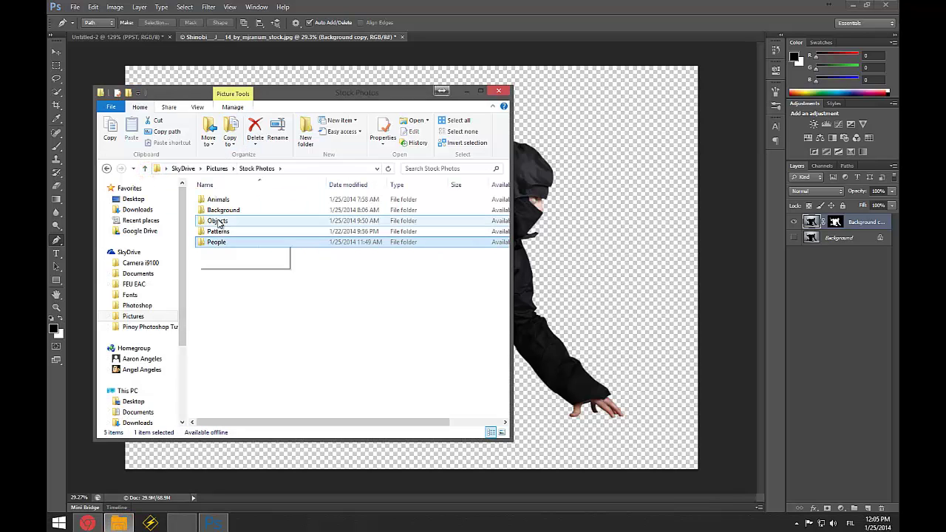
pyautogui.click(231, 222)
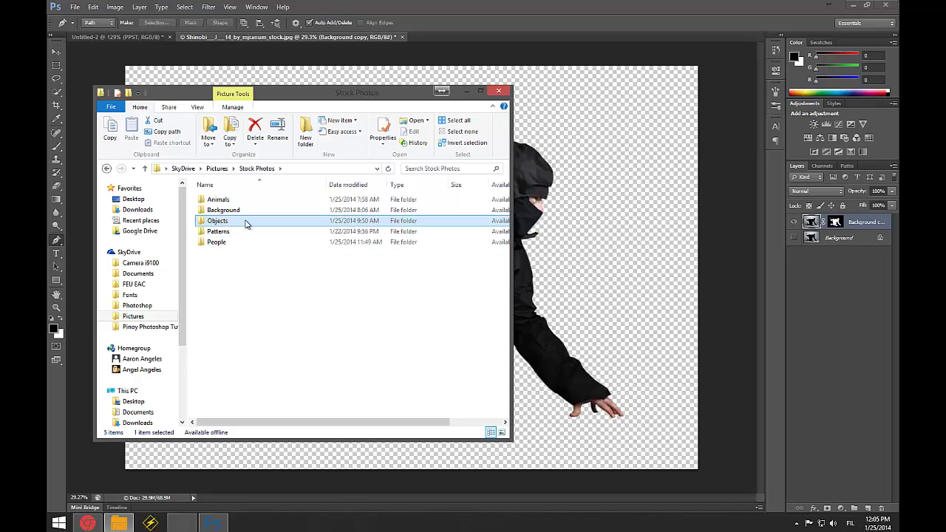
pyautogui.doubleClick(247, 222)
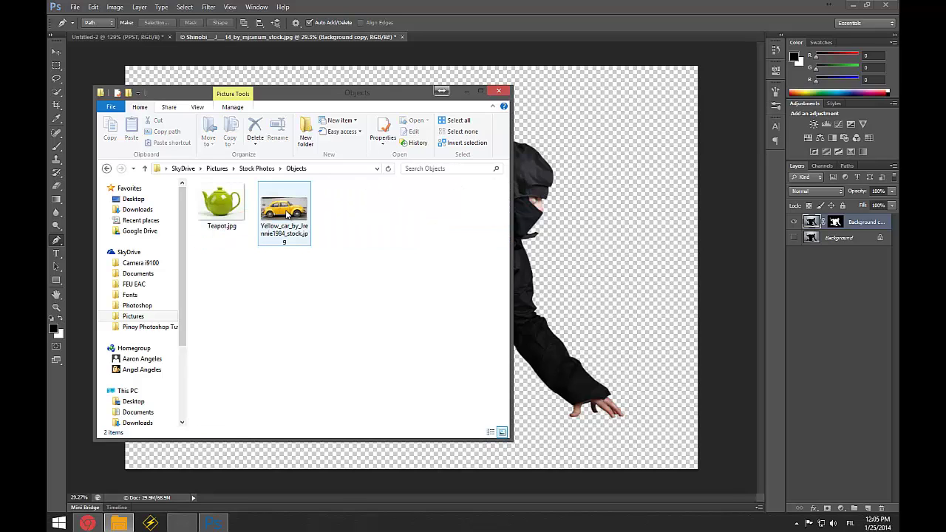
pyautogui.doubleClick(287, 212)
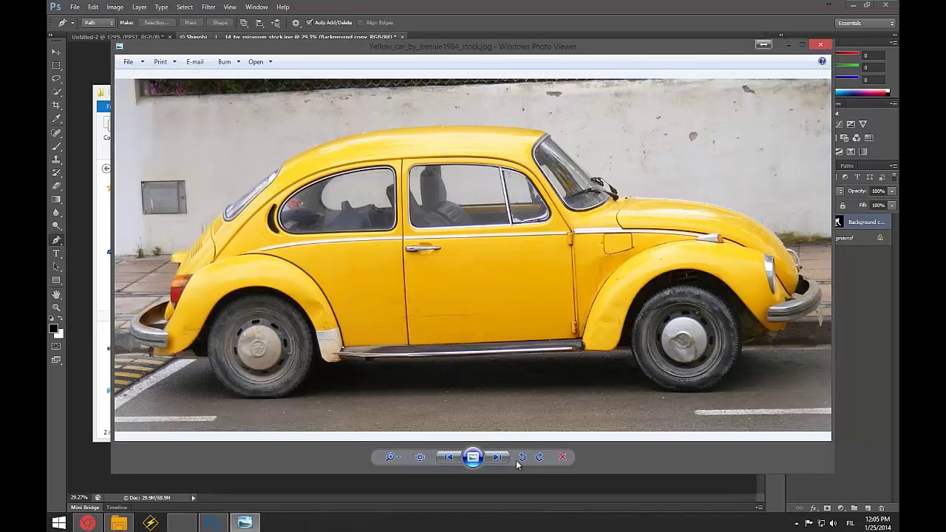
pyautogui.click(820, 45)
pyautogui.moveTo(284, 213); pyautogui.dragTo(591, 243)
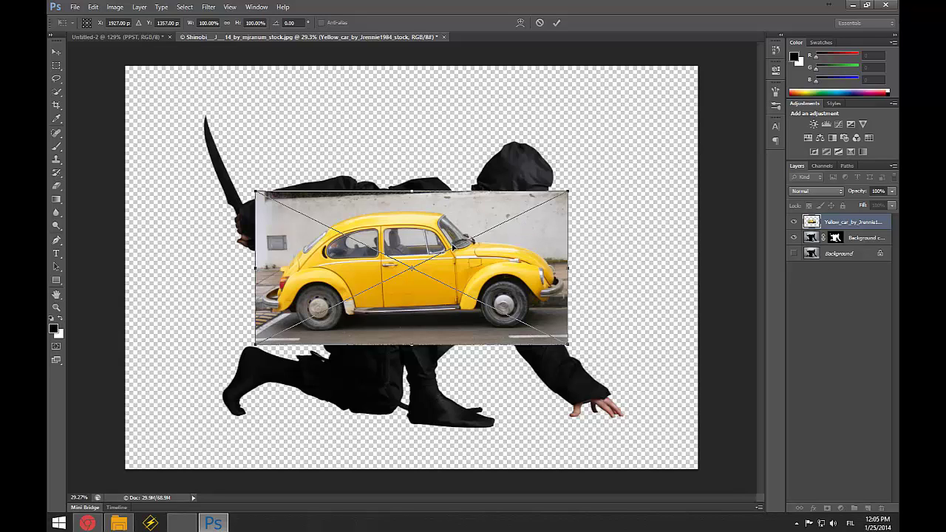
pyautogui.press('Return')
# - Start a Pen tool path along the car's rear window edge and trace it up to the rear corner of the roof
pyautogui.press('p')
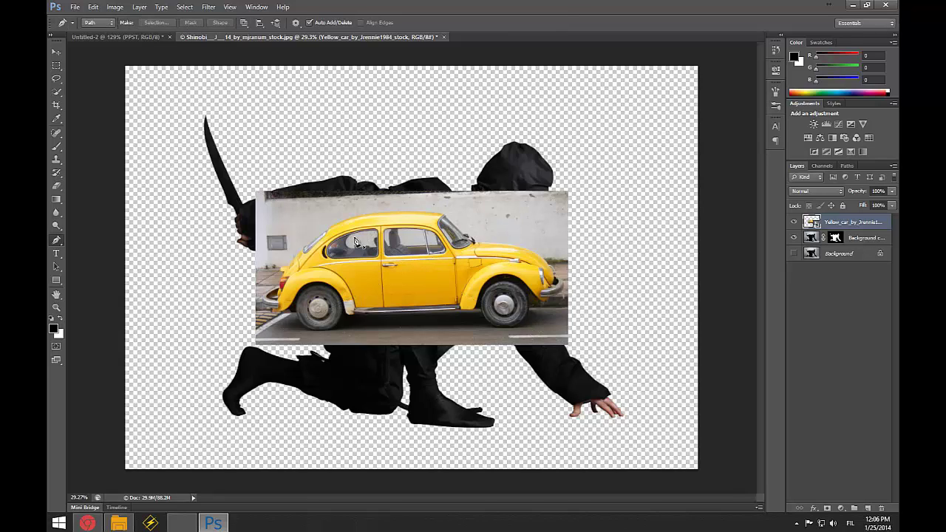
pyautogui.scroll(5, 368, 268)
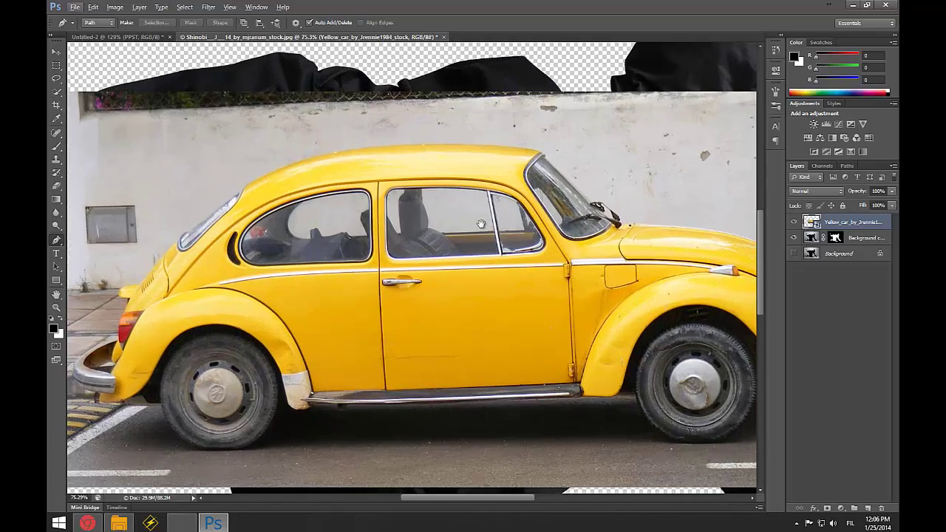
pyautogui.moveTo(481, 224); pyautogui.dragTo(443, 264)
pyautogui.moveTo(350, 249); pyautogui.dragTo(393, 258)
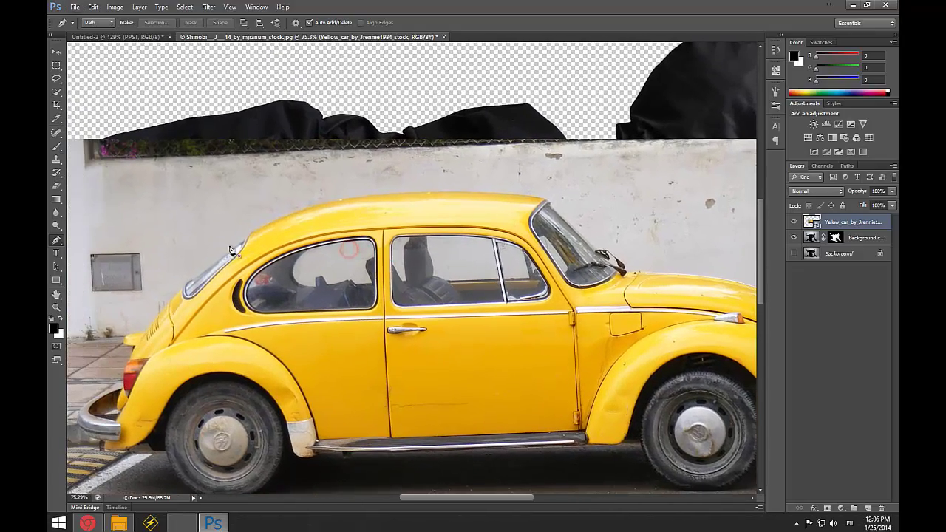
pyautogui.scroll(3, 231, 251)
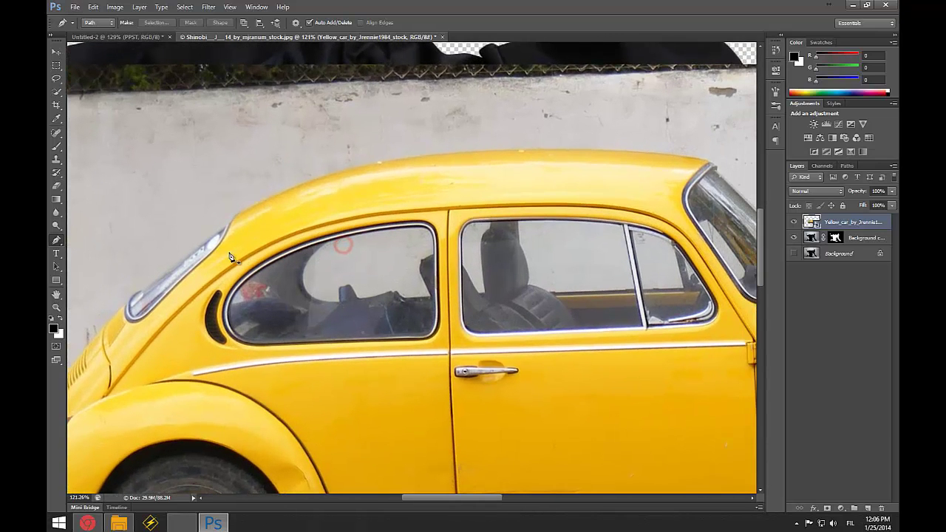
pyautogui.moveTo(565, 246); pyautogui.dragTo(529, 249)
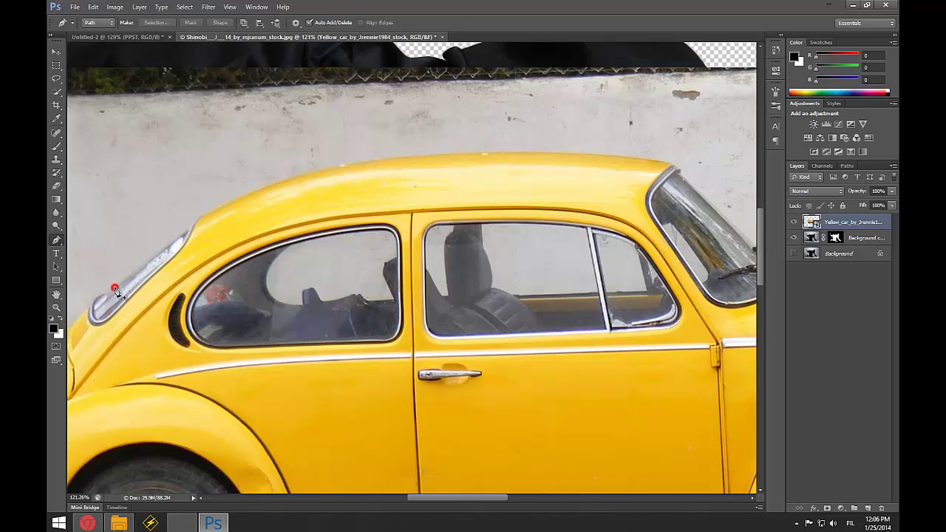
pyautogui.scroll(2, 177, 248)
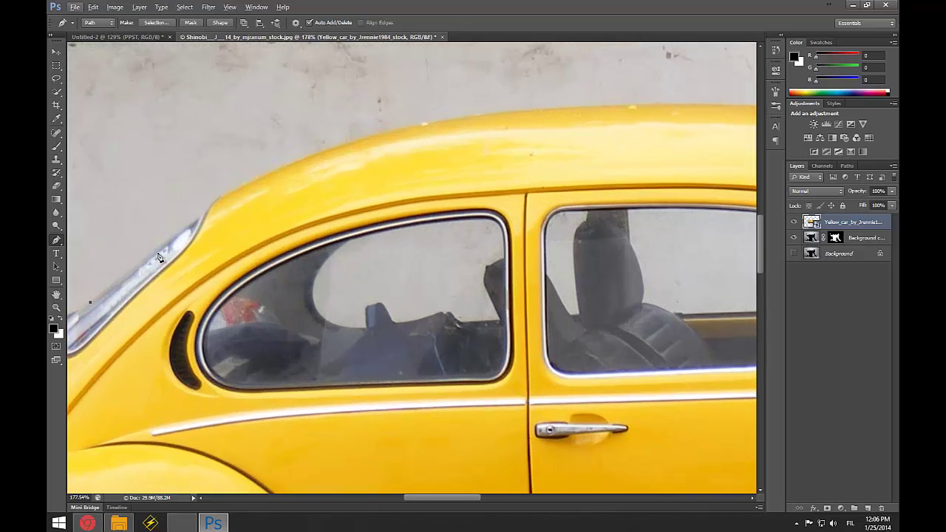
pyautogui.click(198, 222)
pyautogui.click(210, 205)
pyautogui.moveTo(324, 184); pyautogui.dragTo(301, 206)
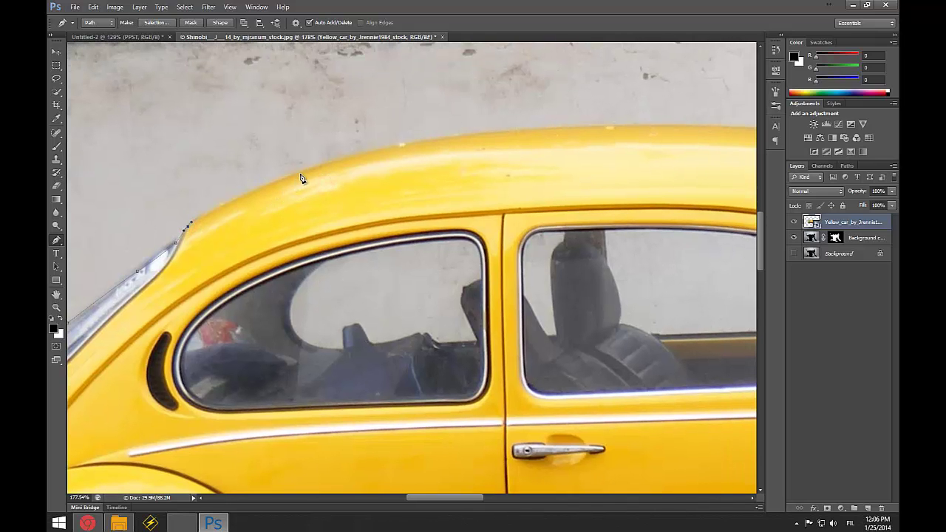
# - Continue the car path with curved segments over the rear slope of the roof to about the middle of its top edge
pyautogui.moveTo(306, 170); pyautogui.dragTo(344, 161)
pyautogui.moveTo(139, 272); pyautogui.dragTo(272, 204)
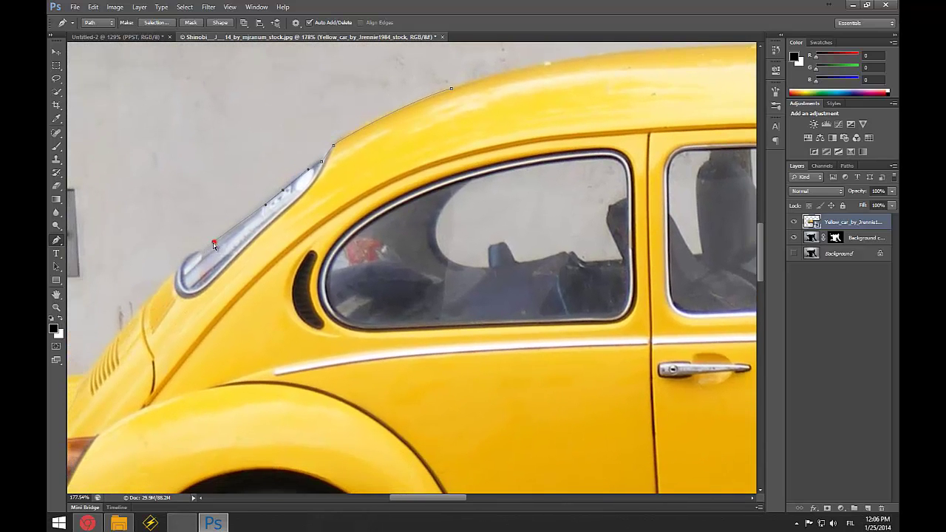
pyautogui.click(214, 242)
pyautogui.click(282, 190)
pyautogui.moveTo(414, 152); pyautogui.dragTo(313, 222)
pyautogui.moveTo(540, 139); pyautogui.dragTo(545, 159)
pyautogui.moveTo(639, 181); pyautogui.dragTo(619, 184)
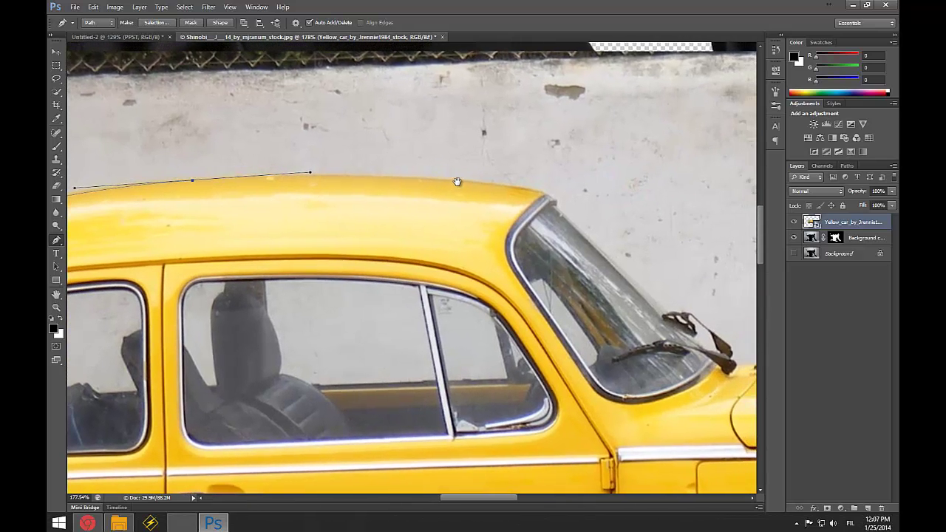
# - Trace the car path along the front part of the roof and around the upper corner of the windshield
pyautogui.moveTo(463, 182); pyautogui.dragTo(527, 188)
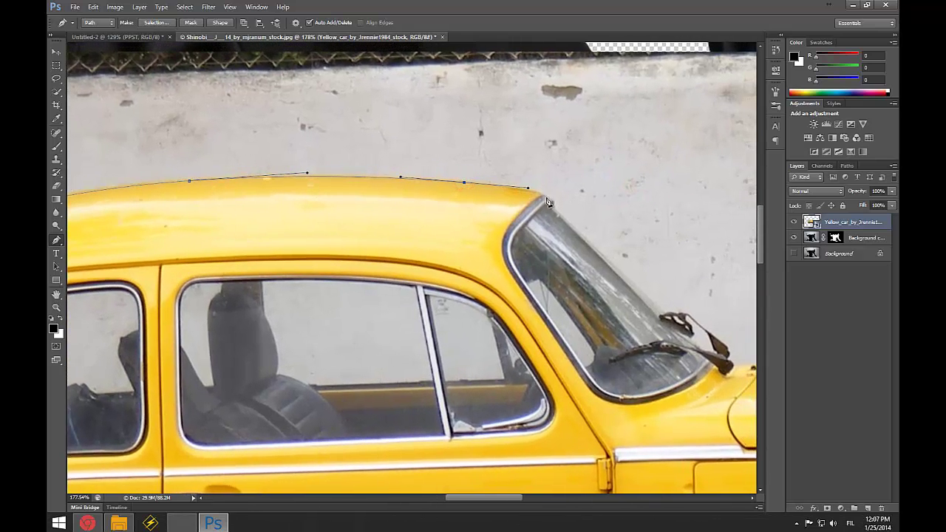
pyautogui.click(552, 202)
pyautogui.click(551, 203)
pyautogui.moveTo(649, 235); pyautogui.dragTo(587, 224)
pyautogui.click(476, 187)
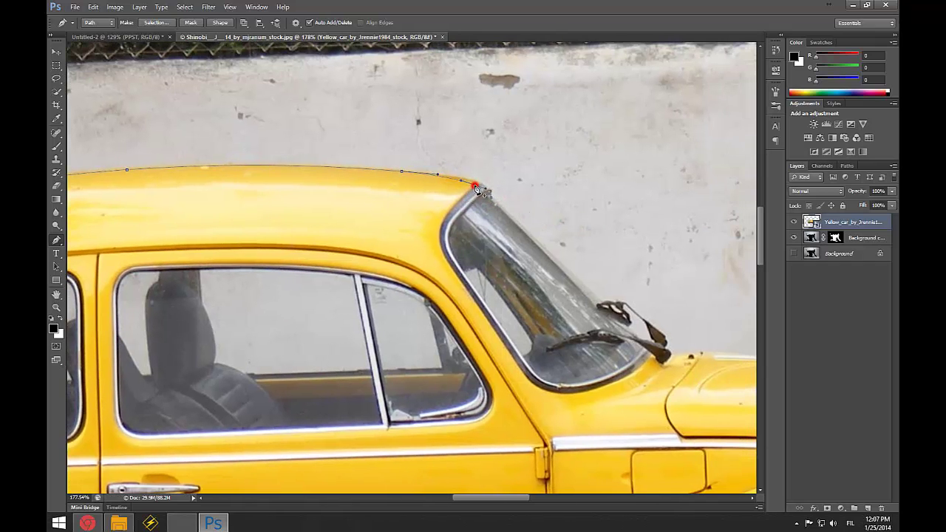
pyautogui.moveTo(476, 187); pyautogui.dragTo(486, 194)
pyautogui.moveTo(575, 276); pyautogui.dragTo(536, 237)
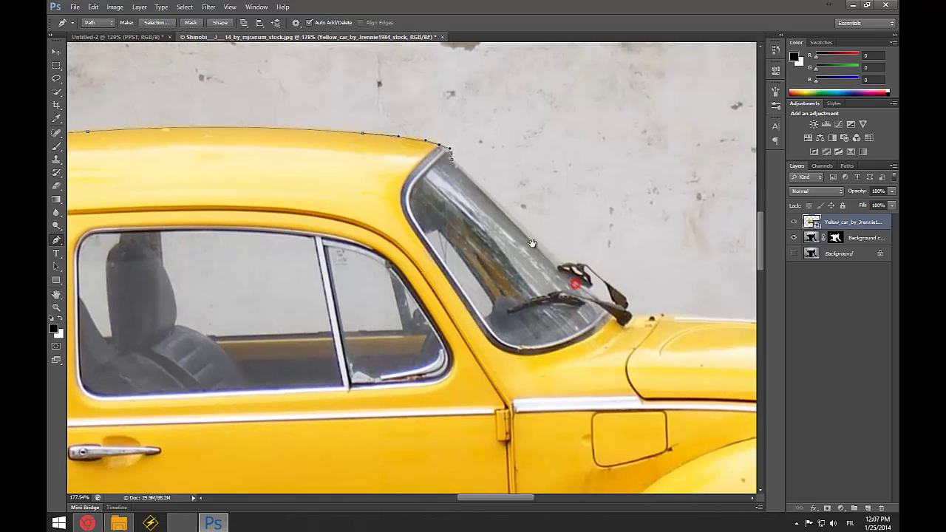
# - Continue the car path down the windshield's outer edge to the base of the wiper, adding an anchor point midway
pyautogui.click(558, 259)
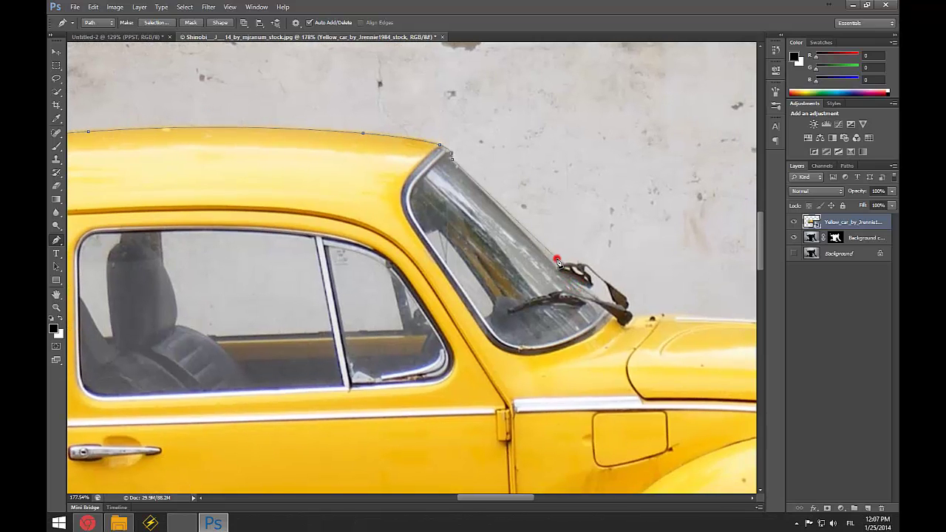
pyautogui.click(509, 212)
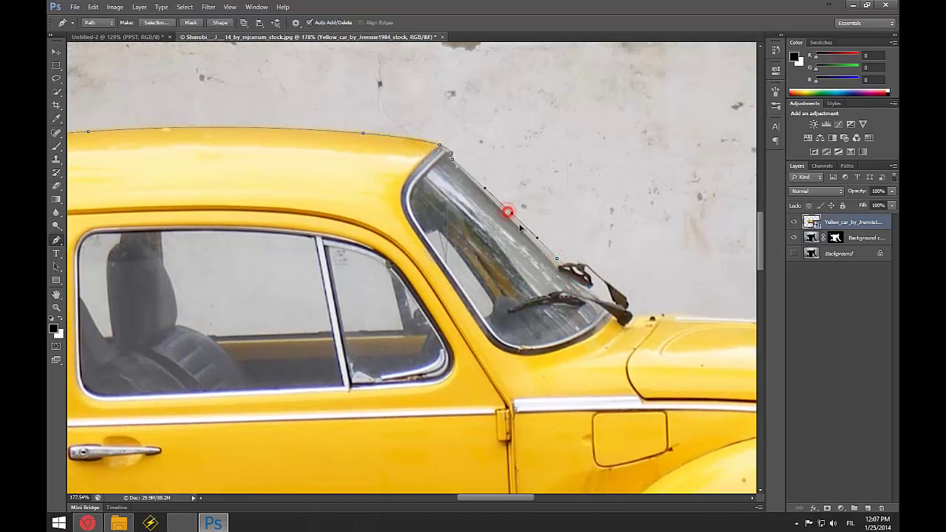
pyautogui.click(558, 259)
# - Close the car path by running it back through the doors beneath the side windows to the rear window start point
pyautogui.moveTo(461, 339); pyautogui.dragTo(510, 345)
pyautogui.moveTo(407, 359); pyautogui.dragTo(528, 359)
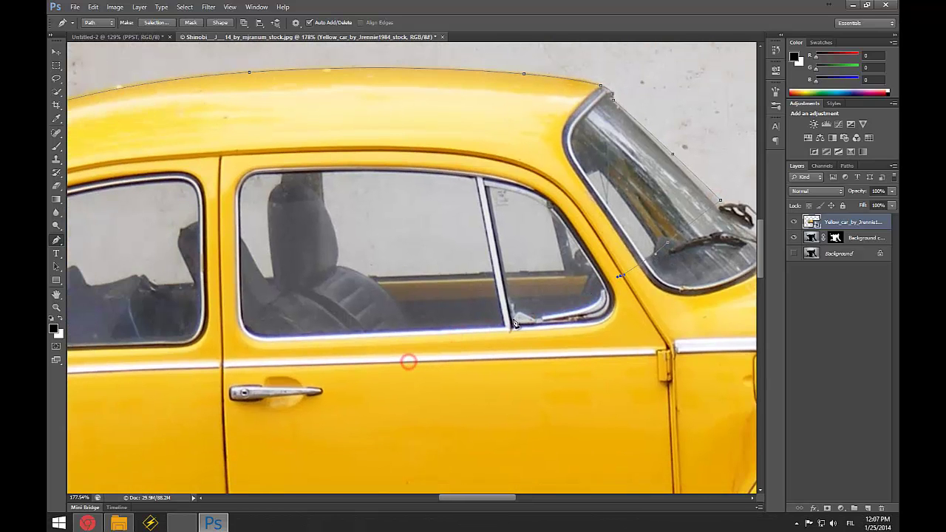
pyautogui.moveTo(310, 316); pyautogui.dragTo(482, 334)
pyautogui.moveTo(224, 339); pyautogui.dragTo(353, 295)
pyautogui.moveTo(554, 270); pyautogui.dragTo(392, 281)
pyautogui.moveTo(530, 303); pyautogui.dragTo(436, 301)
pyautogui.scroll(-6, 461, 283)
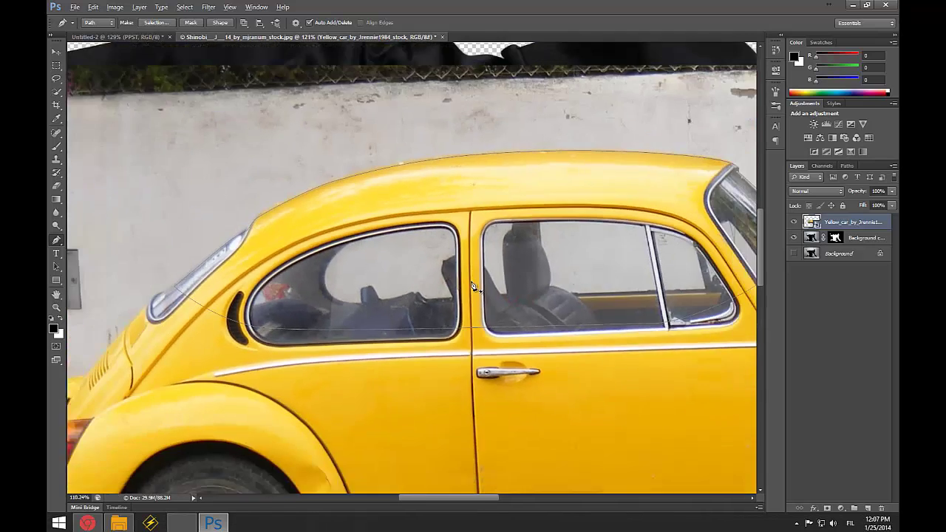
pyautogui.moveTo(505, 271); pyautogui.dragTo(469, 266)
# - Convert the closed car path into a new selection and mask the yellow car layer with it
pyautogui.rightClick(439, 245)
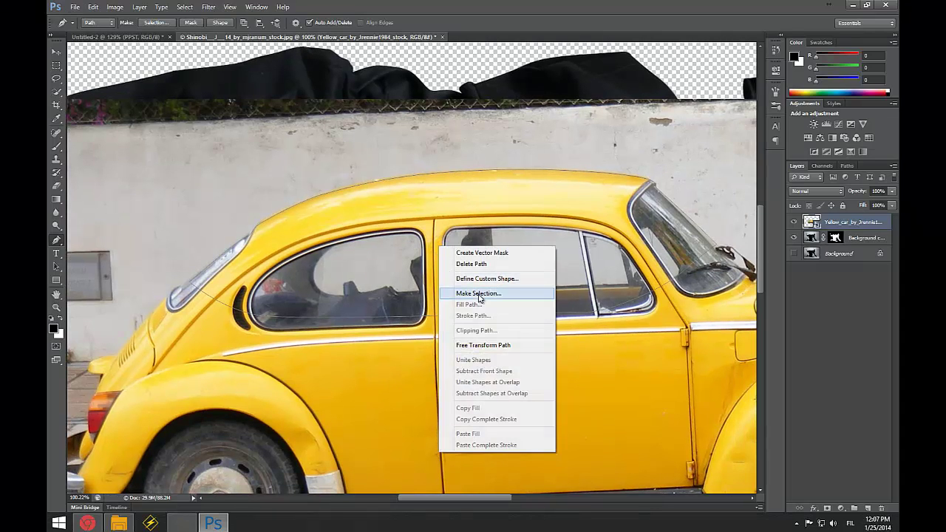
pyautogui.click(478, 293)
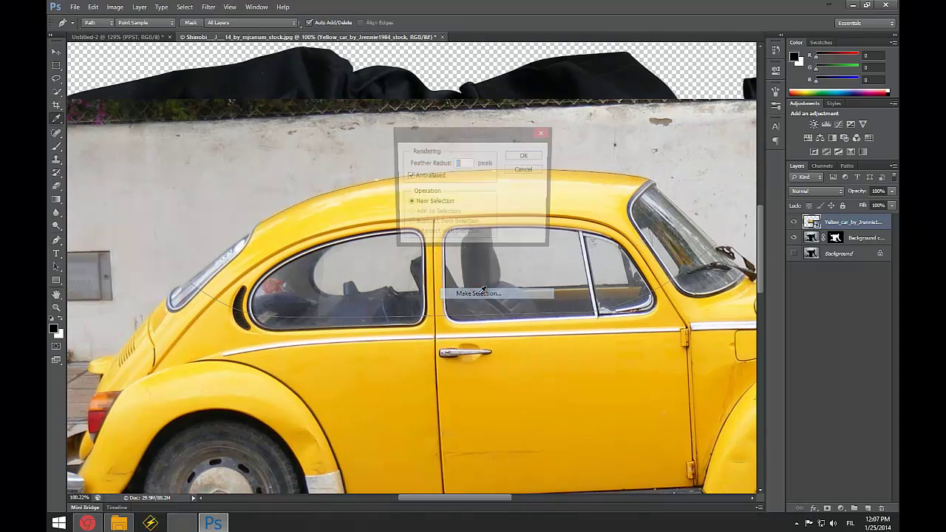
pyautogui.click(526, 156)
pyautogui.click(827, 508)
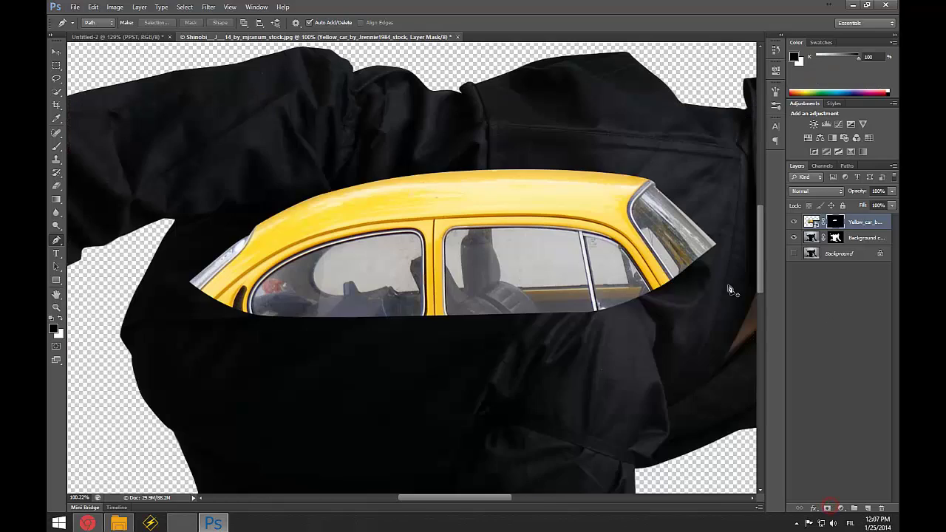
# - Target the yellow car layer's image instead of its mask and move the car roof down over the ninja's trailing leg
pyautogui.scroll(-5, 543, 266)
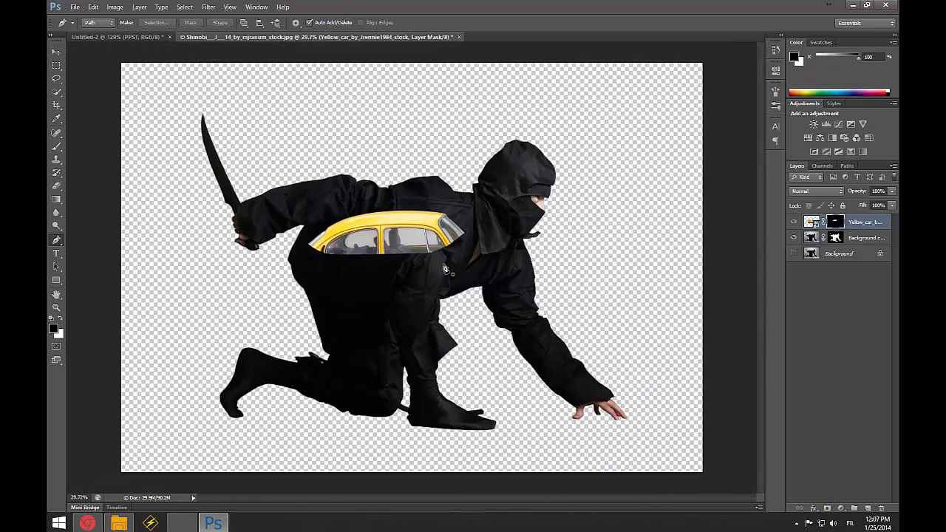
pyautogui.press('v')
pyautogui.hotkey('alt', 'v')
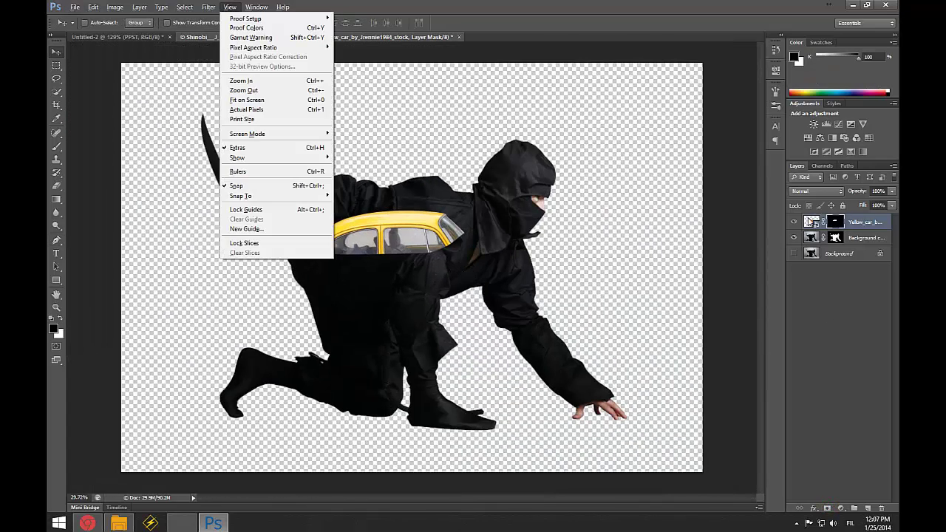
pyautogui.click(812, 222)
pyautogui.moveTo(399, 241); pyautogui.dragTo(281, 408)
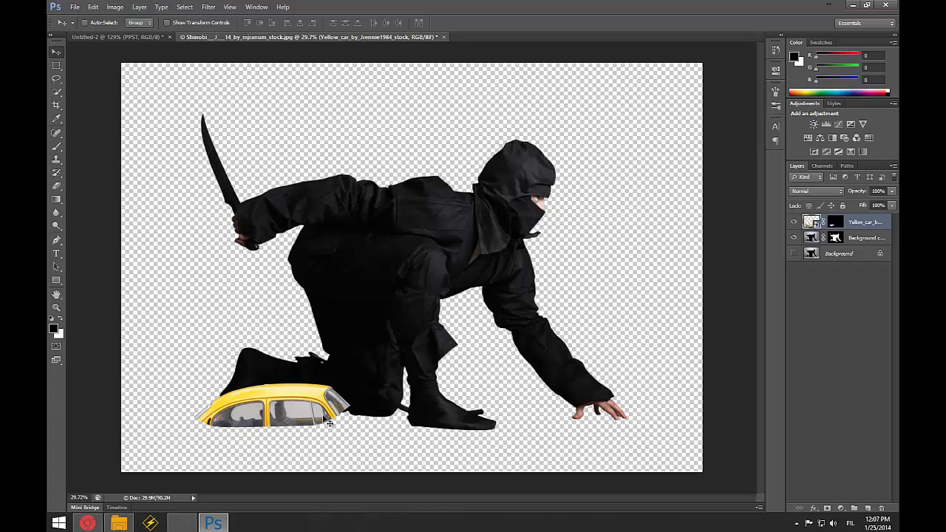
# - Scale the car roof up proportionally to about 149% with Free Transform
pyautogui.hotkey('ctrl', 't')
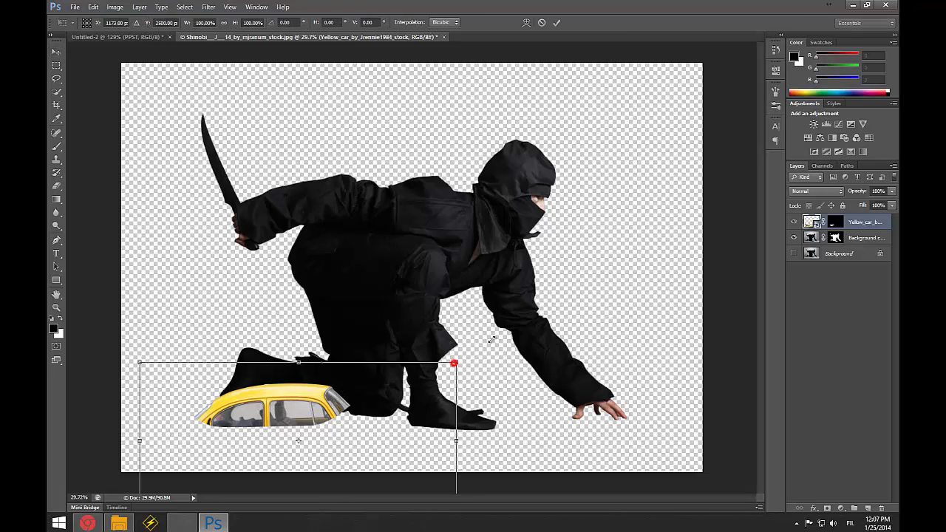
pyautogui.moveTo(491, 339); pyautogui.dragTo(550, 293)
pyautogui.moveTo(355, 382); pyautogui.dragTo(377, 399)
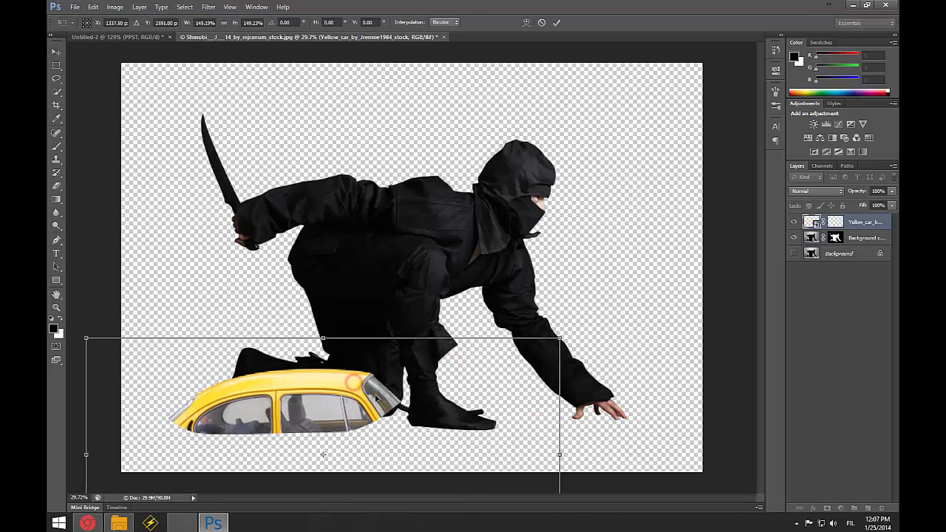
pyautogui.press('Return')
pyautogui.press('p')
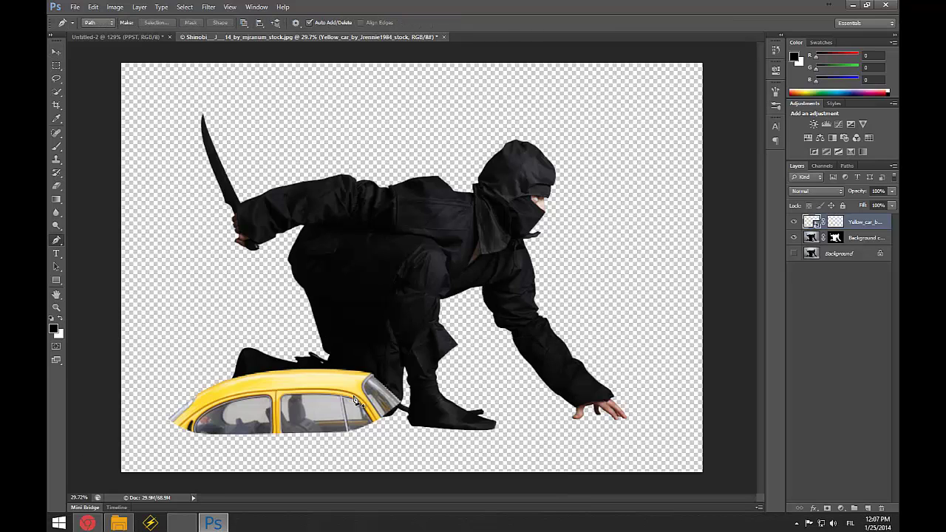
# - Move the car roof down so the canvas's lower edge crops it through the windows
pyautogui.press('v')
pyautogui.moveTo(332, 407); pyautogui.dragTo(315, 470)
pyautogui.moveTo(319, 470)
pyautogui.mouseDown()
pyautogui.moveTo(297, 460)
pyautogui.moveTo(308, 471)
pyautogui.mouseUp()
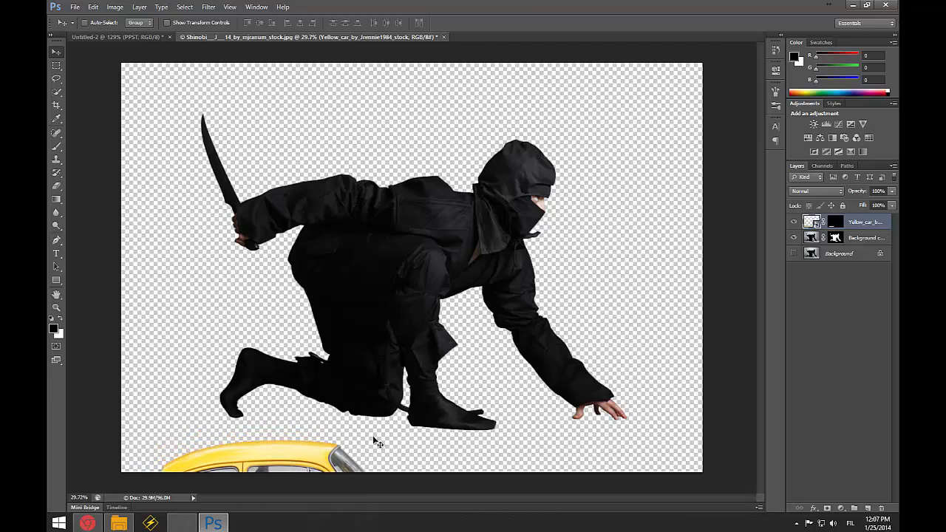
# - Reorder the layers so the ninja's Background copy layer sits above the yellow car layer
pyautogui.click(810, 238)
pyautogui.click(812, 223)
pyautogui.moveTo(811, 238); pyautogui.dragTo(811, 225)
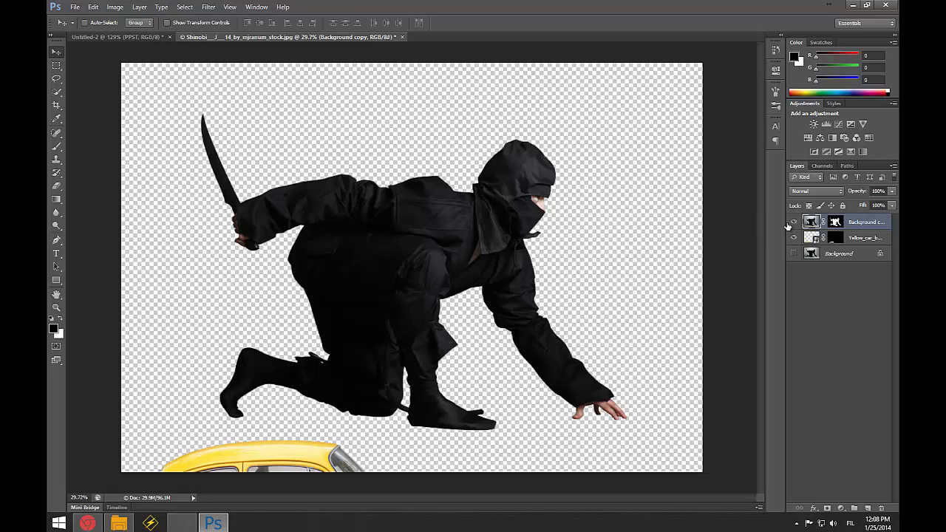
# - Move the ninja down toward the car and scale him proportionally to about 43% with Free Transform
pyautogui.moveTo(425, 275); pyautogui.dragTo(388, 293)
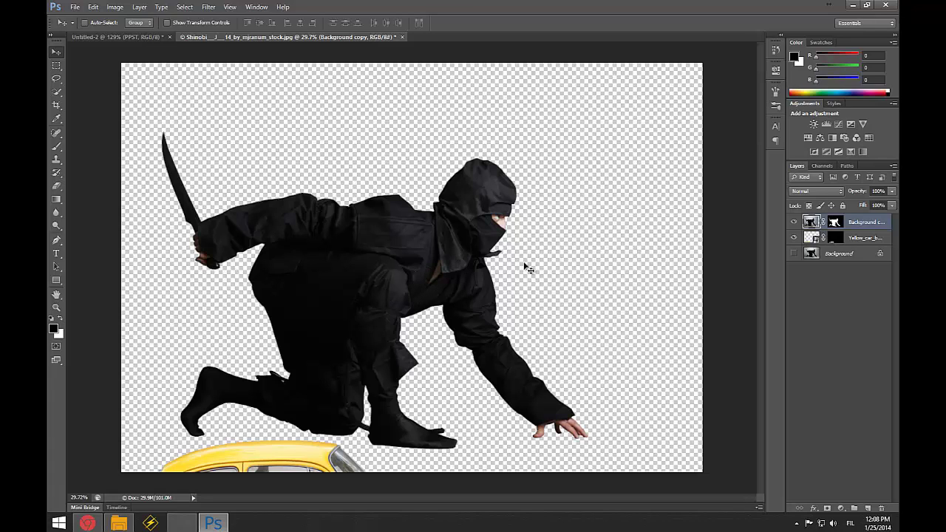
pyautogui.click(93, 8)
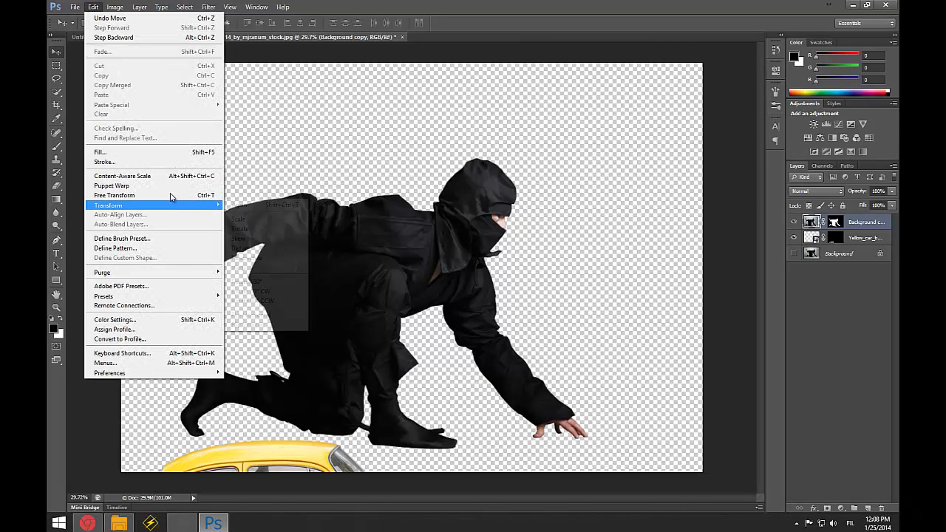
pyautogui.click(122, 195)
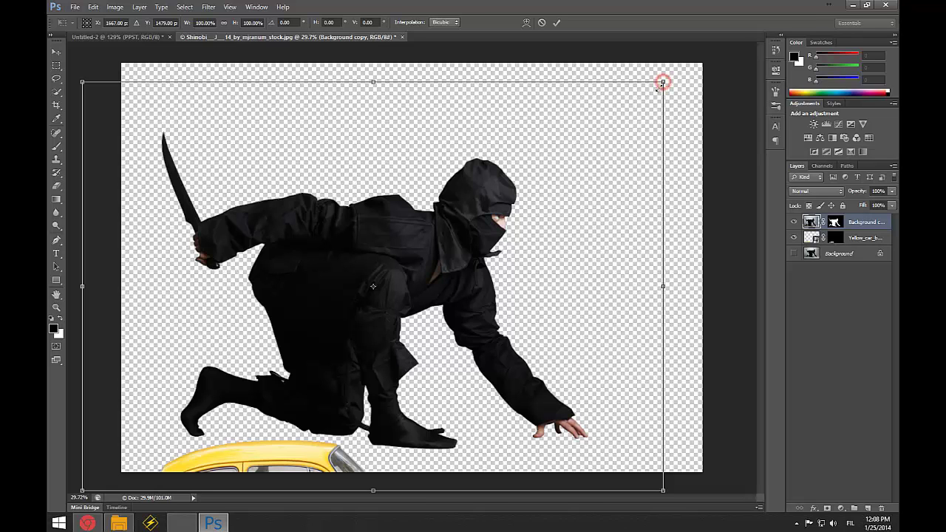
pyautogui.moveTo(663, 81); pyautogui.dragTo(499, 197)
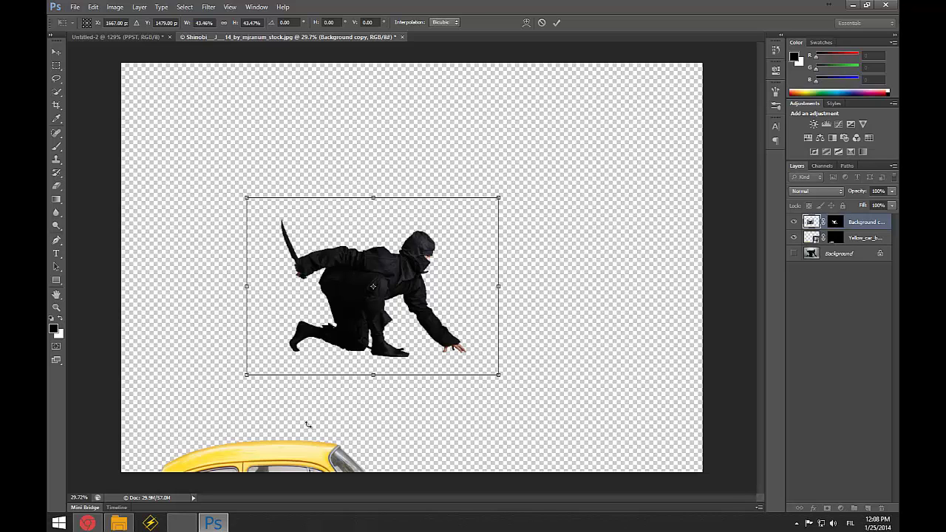
# - Place the ninja on top of the car roof and shrink him further to suit the roof's length
pyautogui.scroll(2, 304, 418)
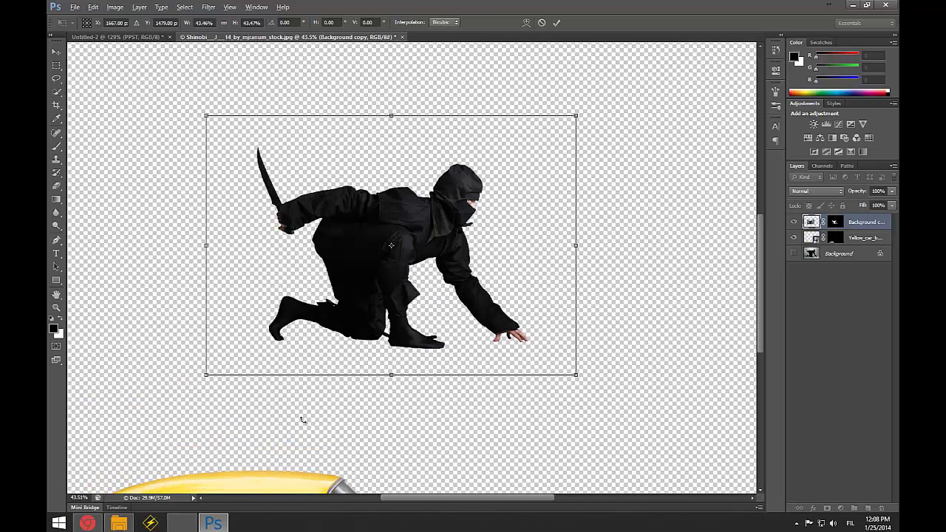
pyautogui.moveTo(272, 405); pyautogui.dragTo(246, 435)
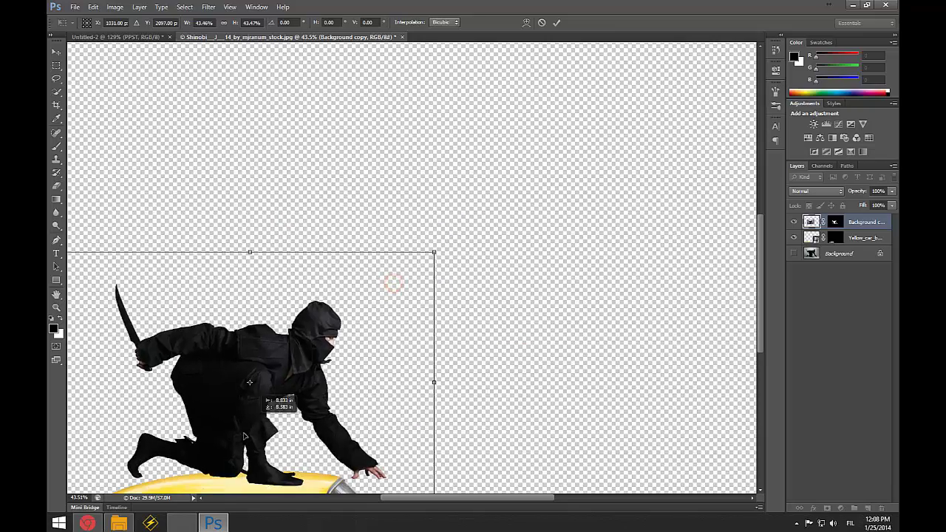
pyautogui.moveTo(486, 355); pyautogui.dragTo(576, 248)
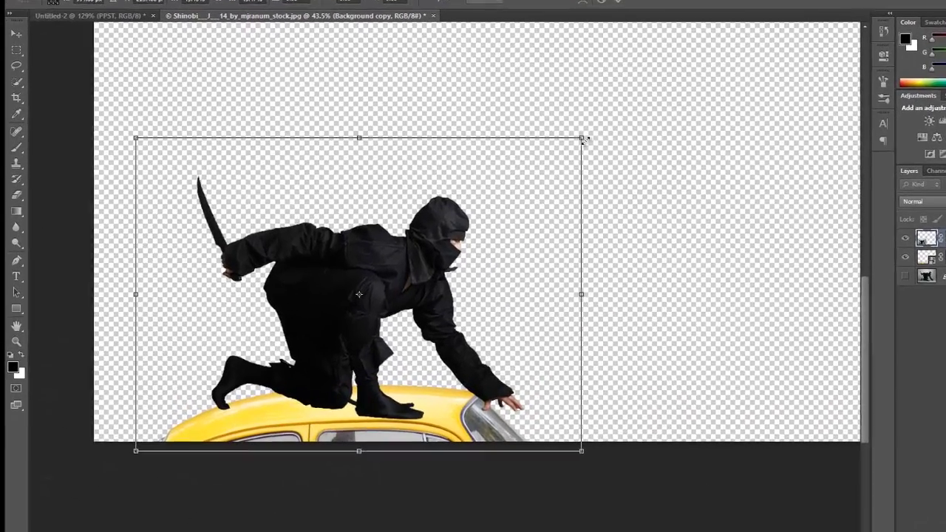
pyautogui.click(515, 158)
pyautogui.moveTo(589, 138); pyautogui.dragTo(532, 175)
pyautogui.moveTo(454, 258); pyautogui.dragTo(413, 313)
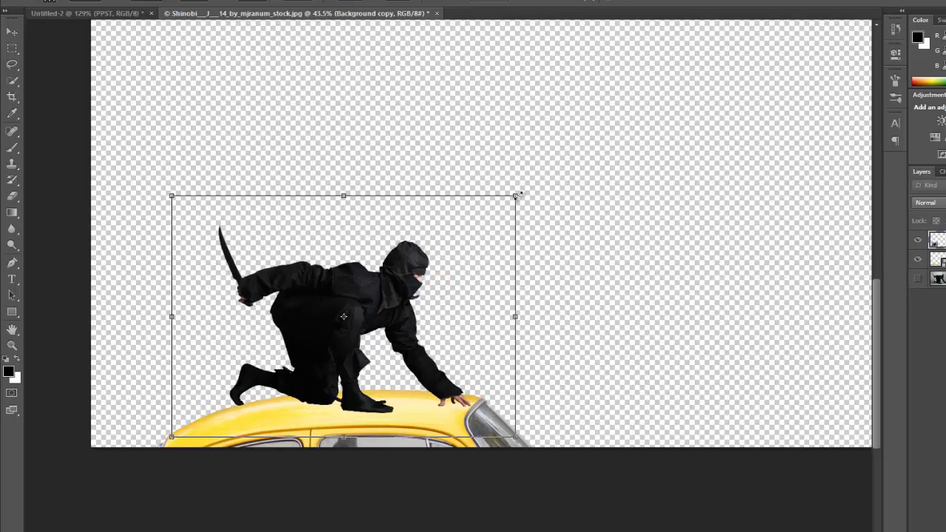
# - Reduce the ninja again and rotate him slightly counterclockwise so his limbs follow the roof's curve
pyautogui.moveTo(518, 194); pyautogui.dragTo(452, 252)
pyautogui.moveTo(365, 351); pyautogui.dragTo(400, 346)
pyautogui.moveTo(517, 220); pyautogui.dragTo(494, 238)
pyautogui.moveTo(413, 340); pyautogui.dragTo(416, 335)
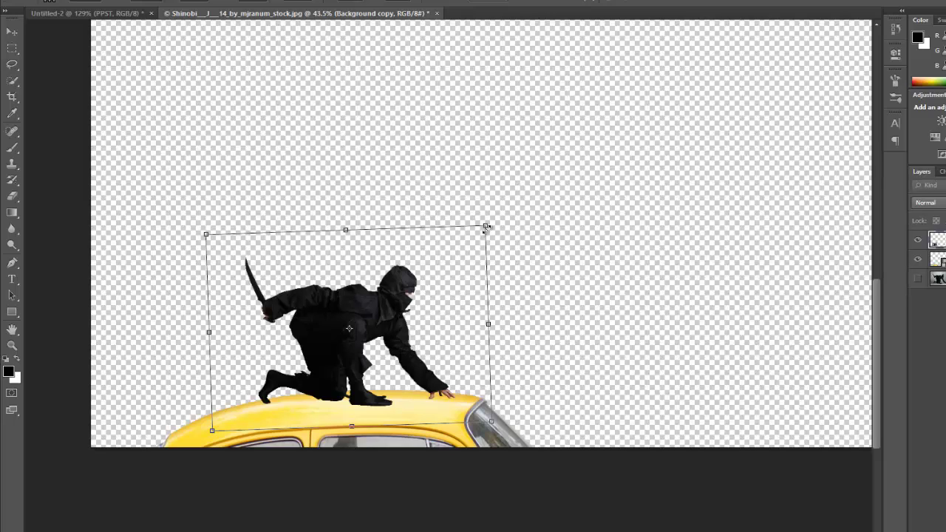
# - Fine-tune the rotated ninja's size and position on the roof and apply the transformation
pyautogui.moveTo(484, 229); pyautogui.dragTo(489, 222)
pyautogui.moveTo(426, 303); pyautogui.dragTo(404, 324)
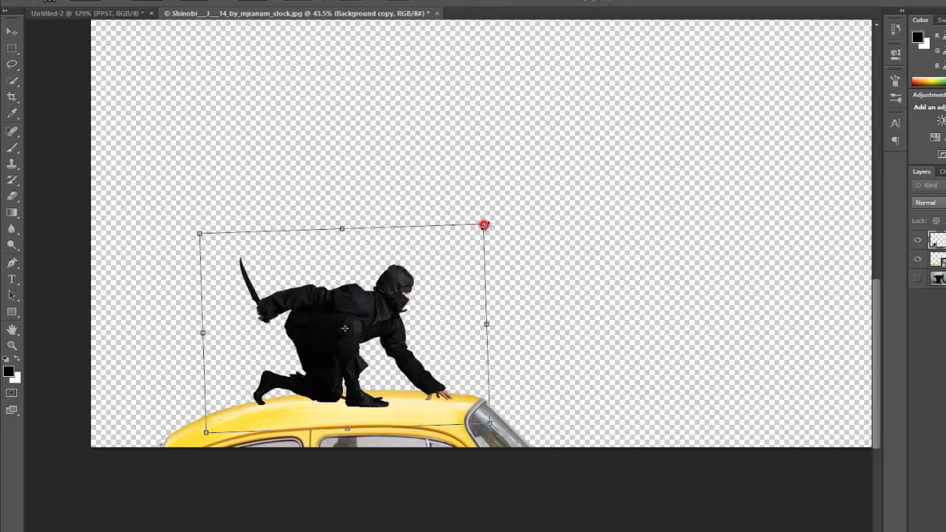
pyautogui.moveTo(484, 225); pyautogui.dragTo(482, 224)
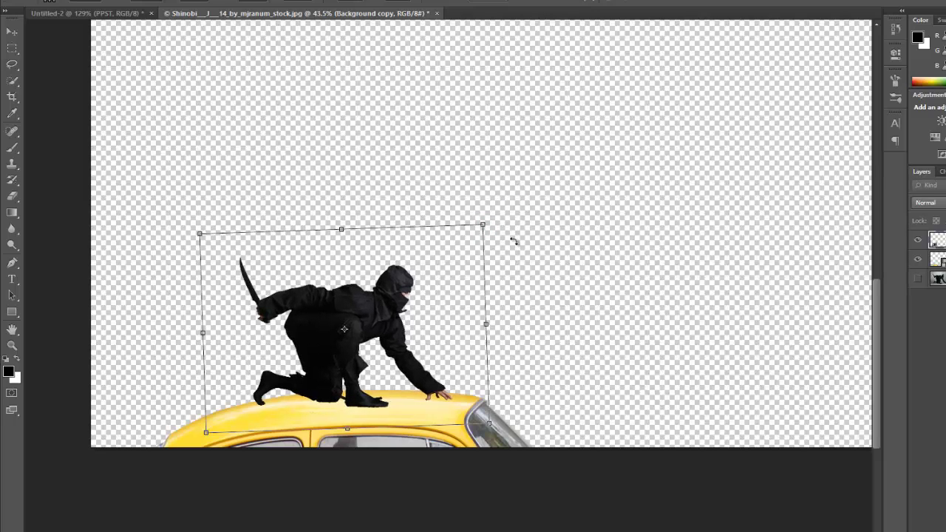
pyautogui.press('Return')
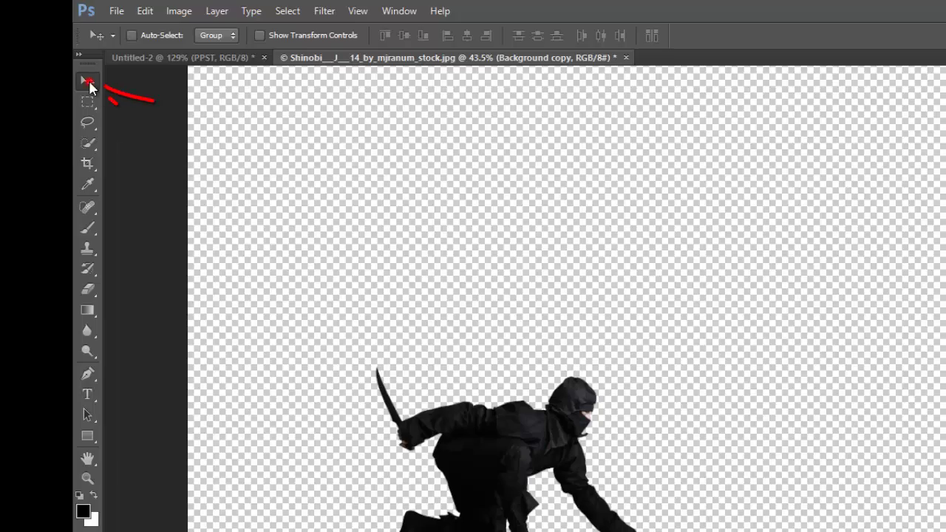
# - Nudge the ninja with the Move tool so his hand and feet rest on the car roof
pyautogui.moveTo(479, 442)
pyautogui.mouseDown()
pyautogui.moveTo(457, 434)
pyautogui.moveTo(474, 446)
pyautogui.mouseUp()
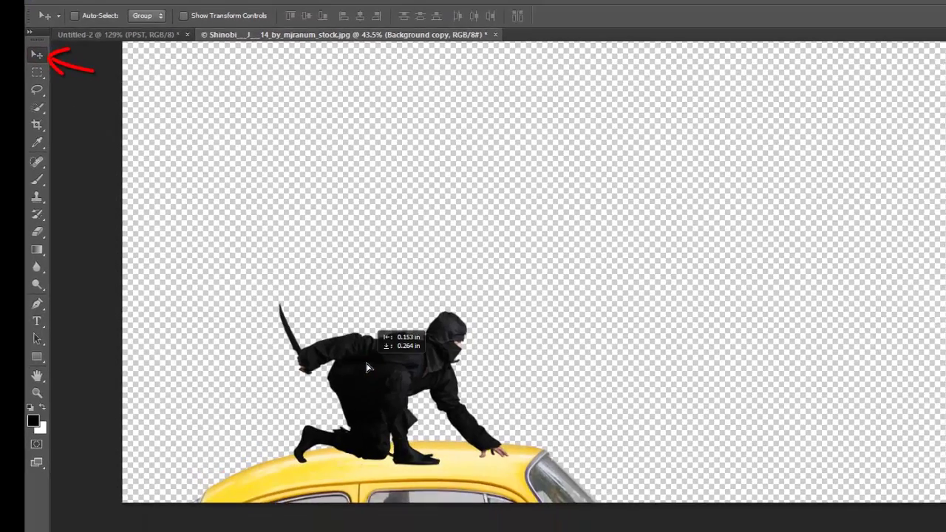
pyautogui.moveTo(367, 367); pyautogui.dragTo(375, 368)
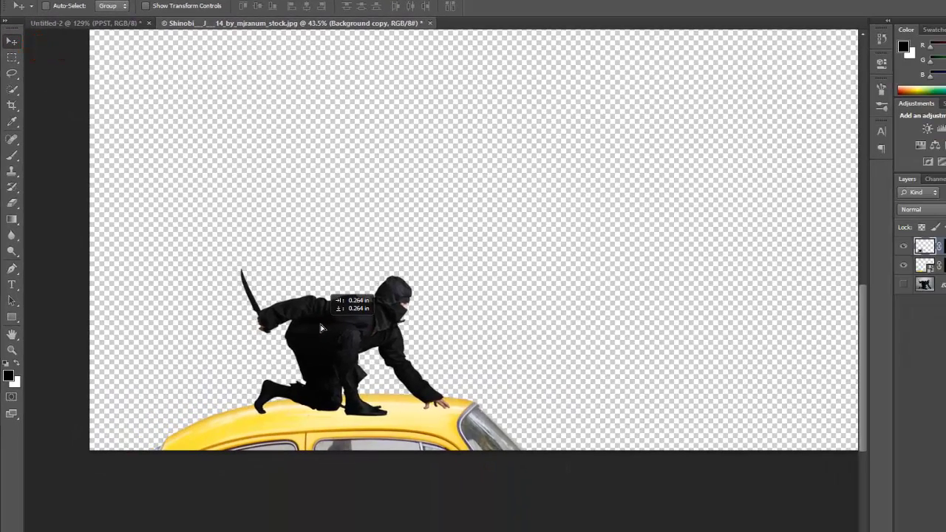
pyautogui.moveTo(321, 327); pyautogui.dragTo(324, 329)
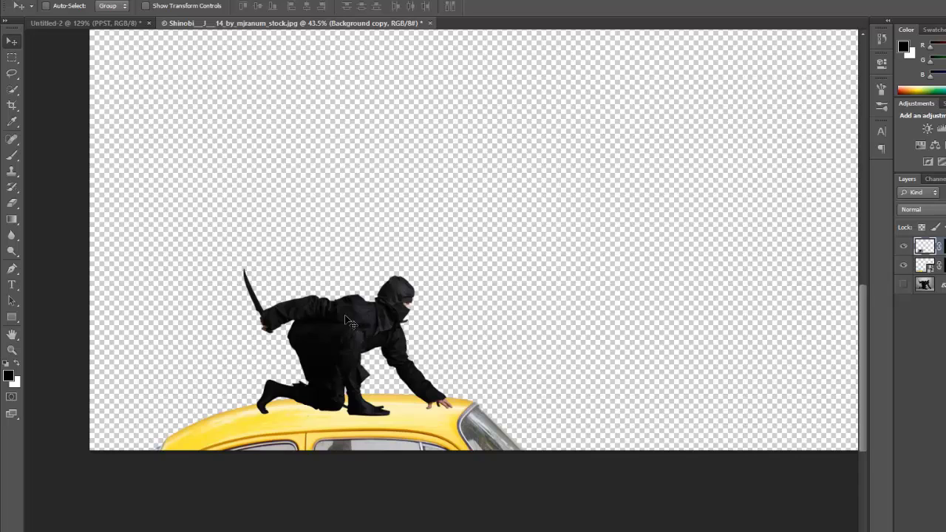
# - Enlarge the ninja from his upper rear corner in two Free Transform passes, about 103.5% and about 101.4%
pyautogui.hotkey('ctrl', 't')
pyautogui.moveTo(204, 237); pyautogui.dragTo(193, 230)
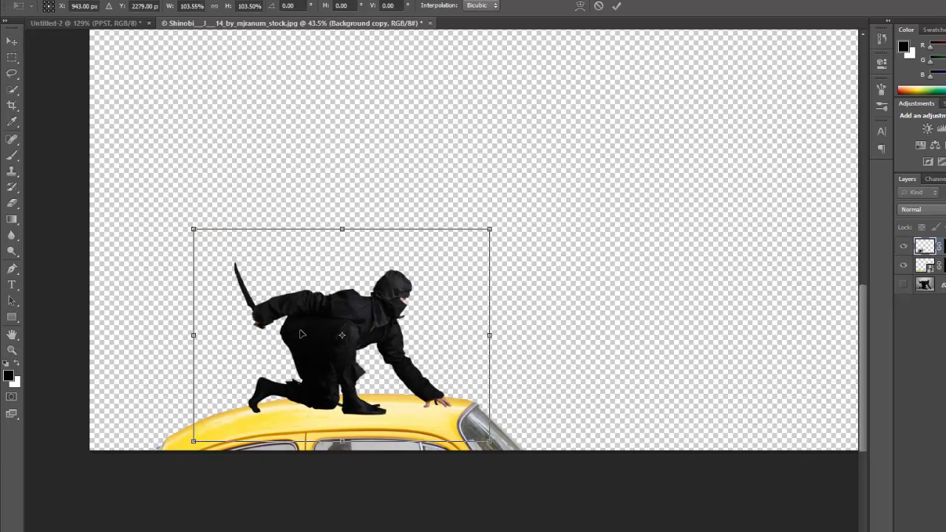
pyautogui.press('Return')
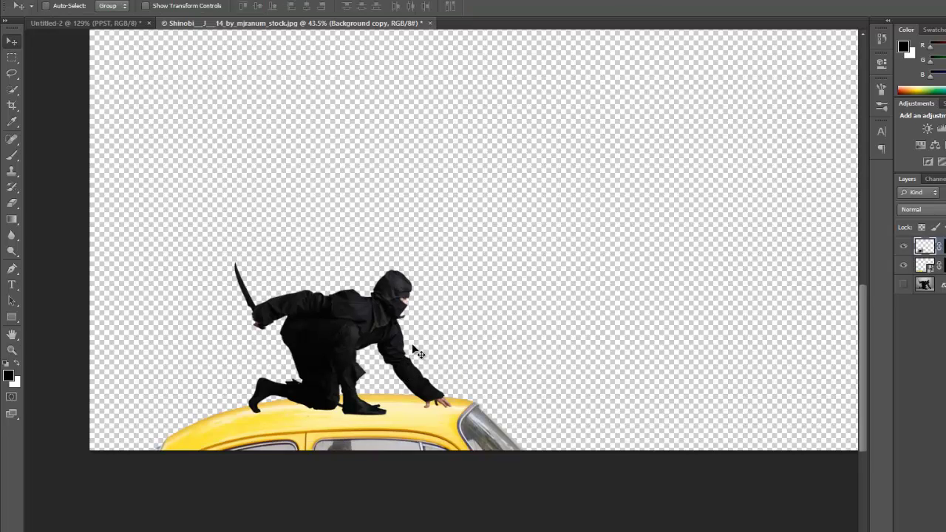
pyautogui.hotkey('ctrl', 't')
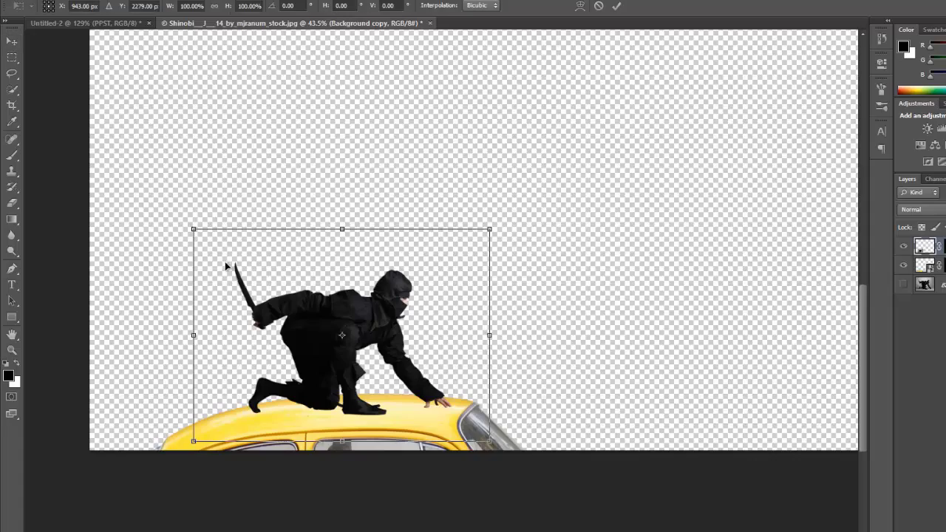
pyautogui.moveTo(194, 230); pyautogui.dragTo(190, 226)
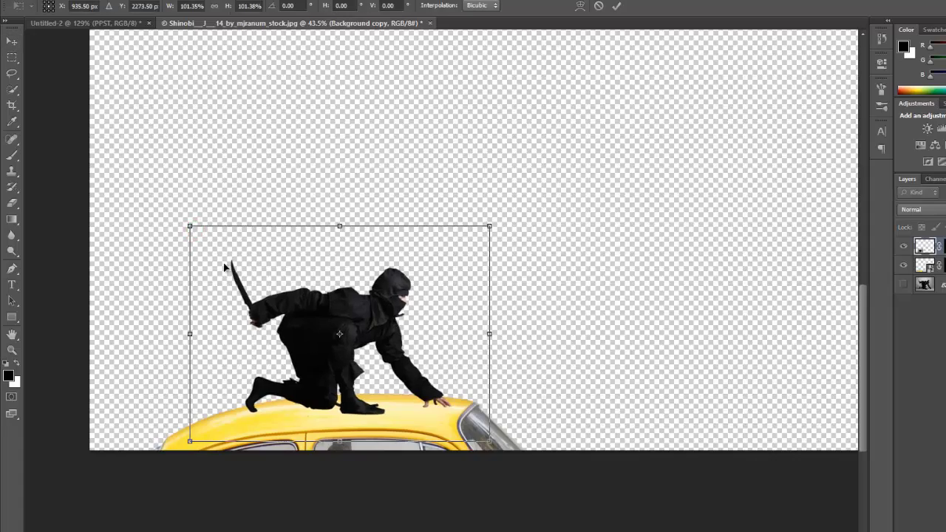
pyautogui.press('Return')
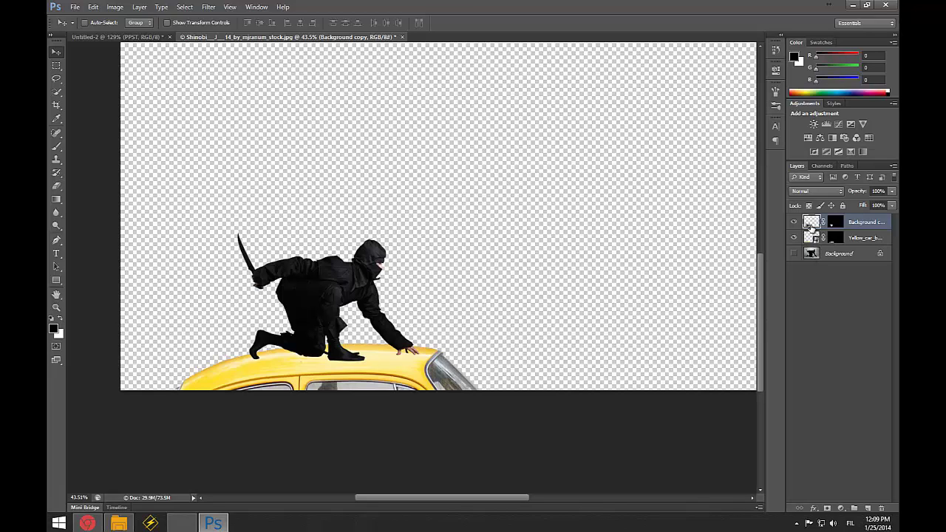
# - Duplicate the ninja layer with its mask and keep the upper copy active
pyautogui.hotkey('ctrl', 'j')
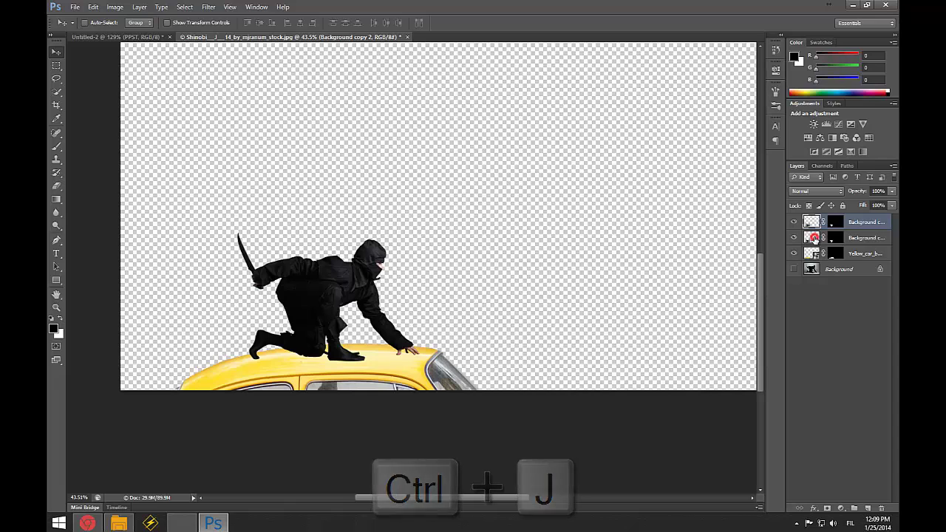
pyautogui.click(813, 238)
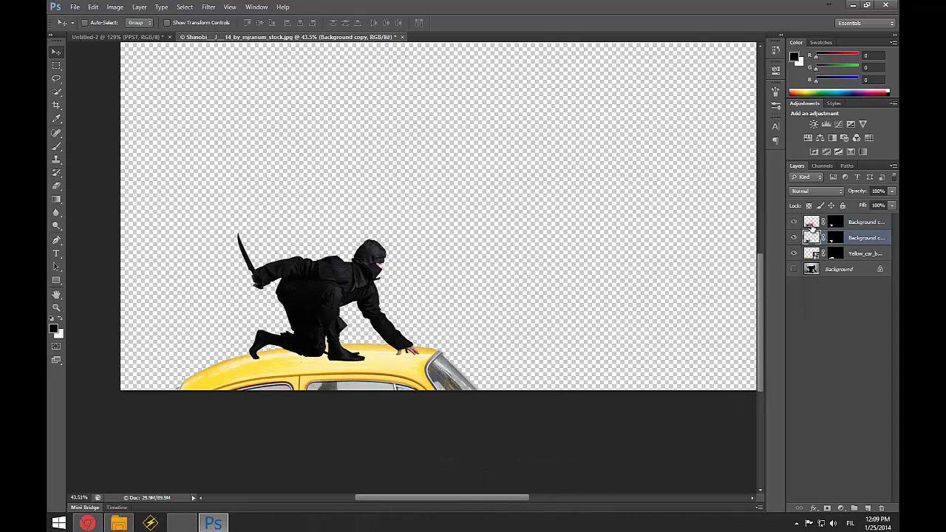
pyautogui.click(811, 225)
# - Marquee-select the area around the ninja and the car roof with some margin, and crop the image to it
pyautogui.scroll(-4, 488, 204)
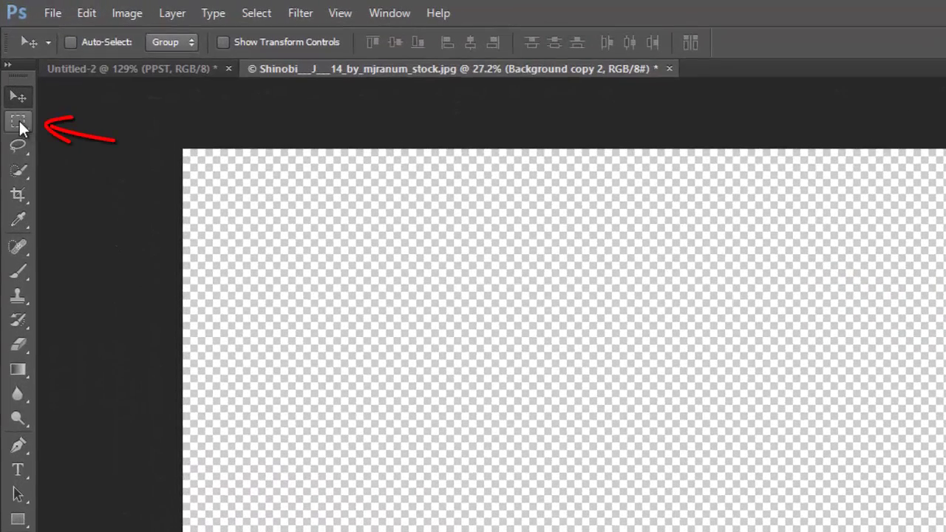
pyautogui.click(19, 123)
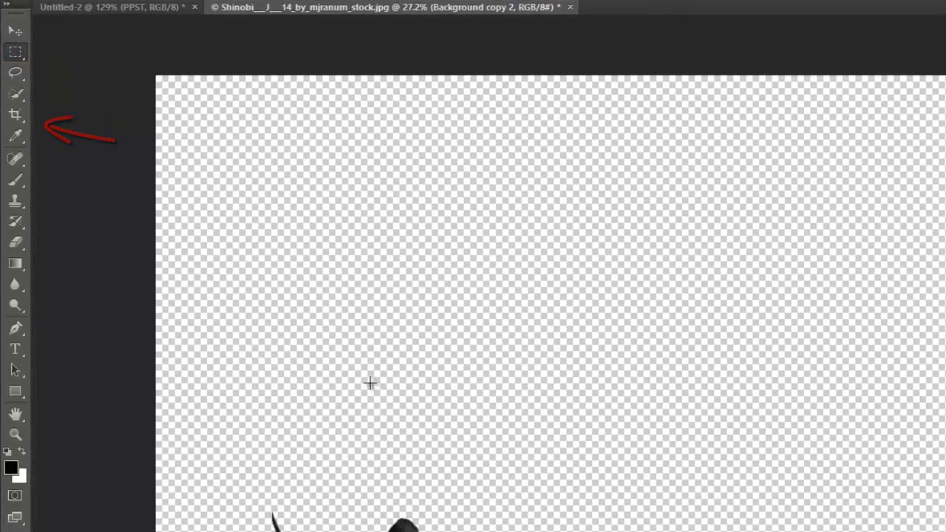
pyautogui.click(392, 448)
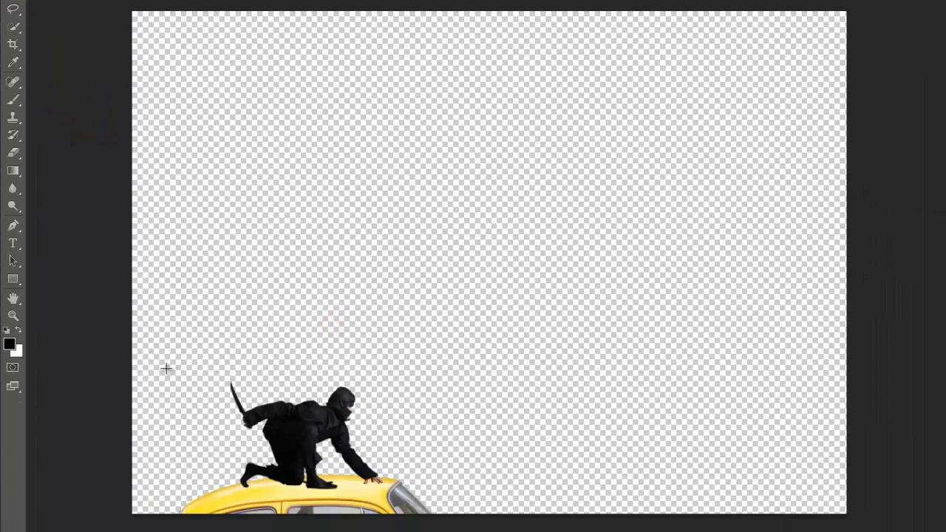
pyautogui.moveTo(168, 363); pyautogui.dragTo(448, 529)
pyautogui.moveTo(166, 331); pyautogui.dragTo(453, 530)
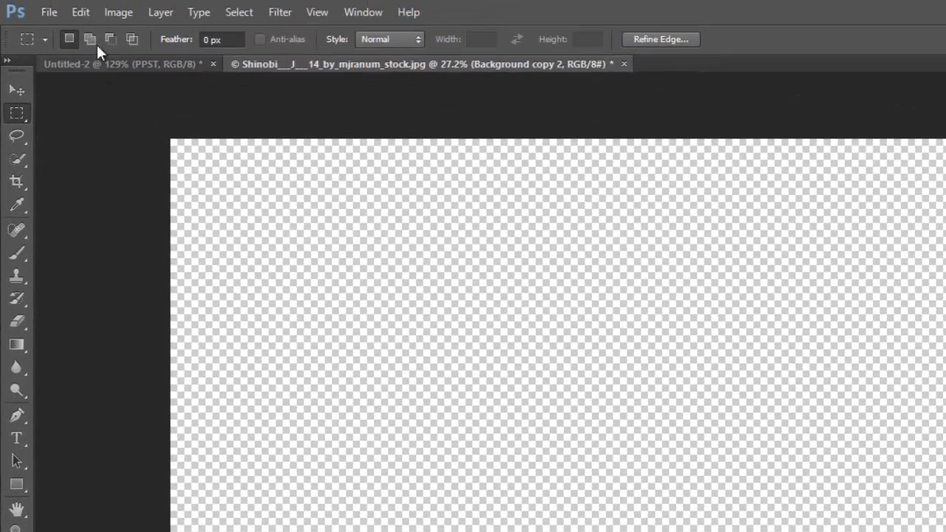
pyautogui.click(120, 17)
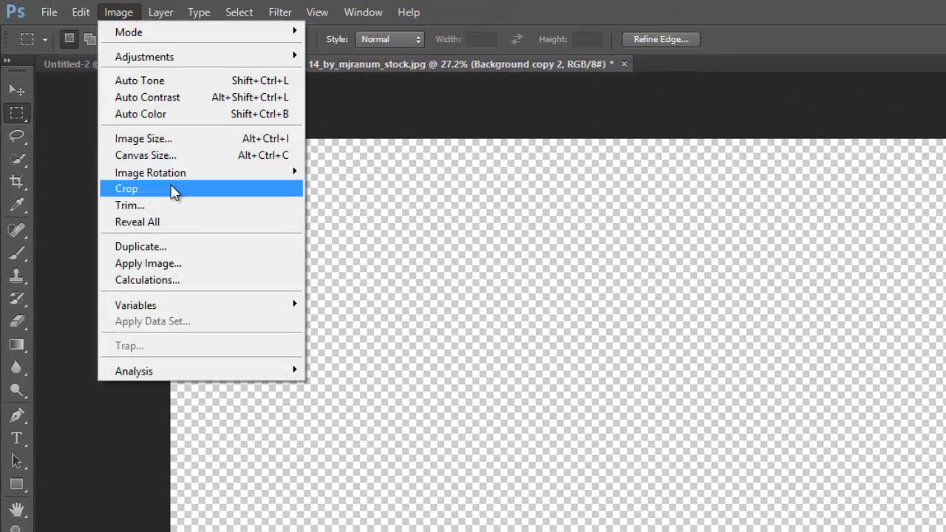
pyautogui.click(170, 190)
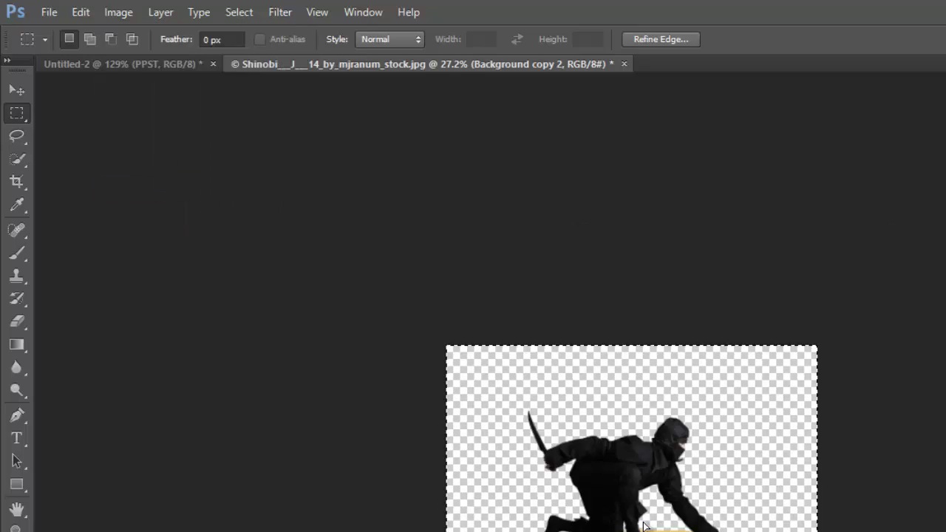
# - Examine the lower ninja copy's layer mask on its own and return to that layer's image
pyautogui.scroll(12, 425, 293)
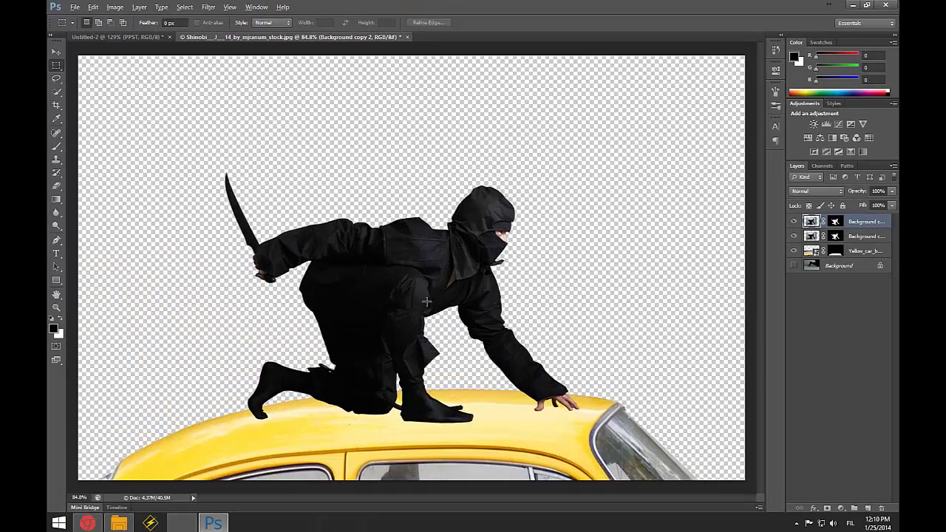
pyautogui.scroll(-2, 427, 302)
pyautogui.scroll(-1, 434, 324)
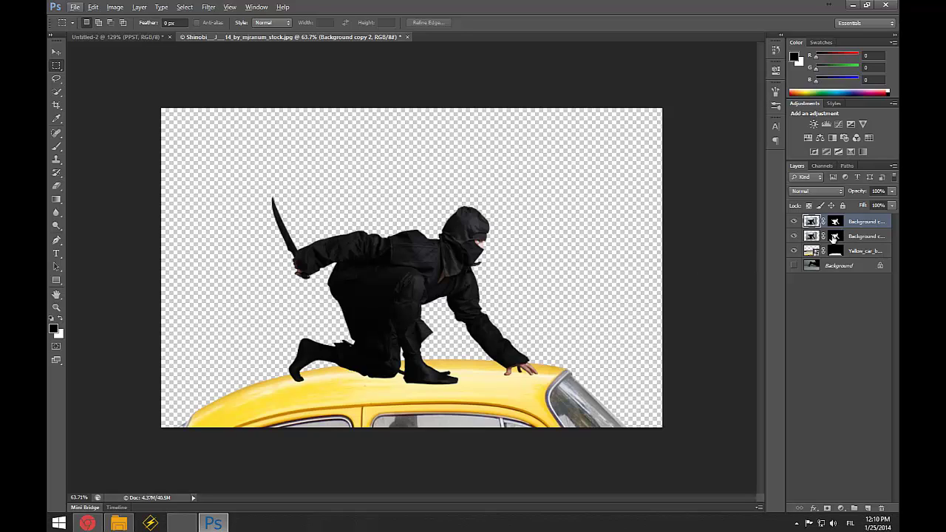
pyautogui.click(809, 235)
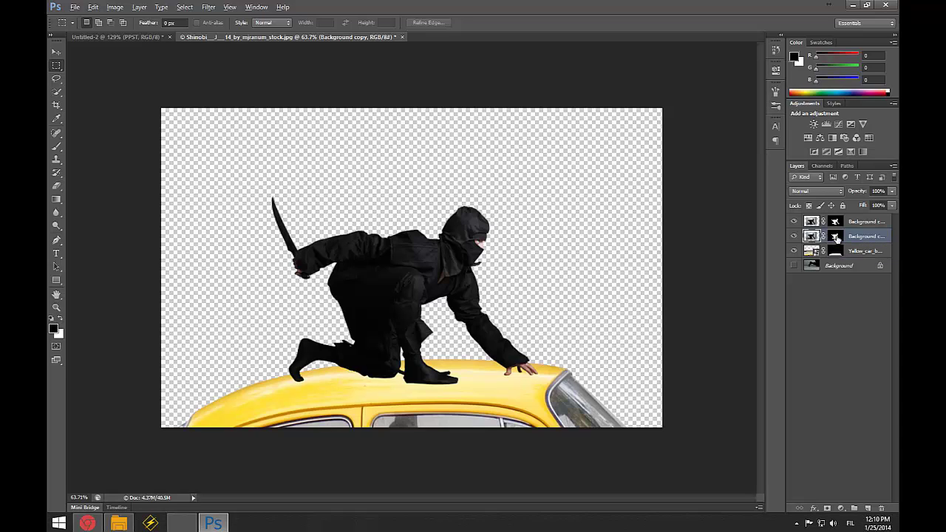
pyautogui.keyDown('alt'); pyautogui.click(835, 236); pyautogui.keyUp('alt')
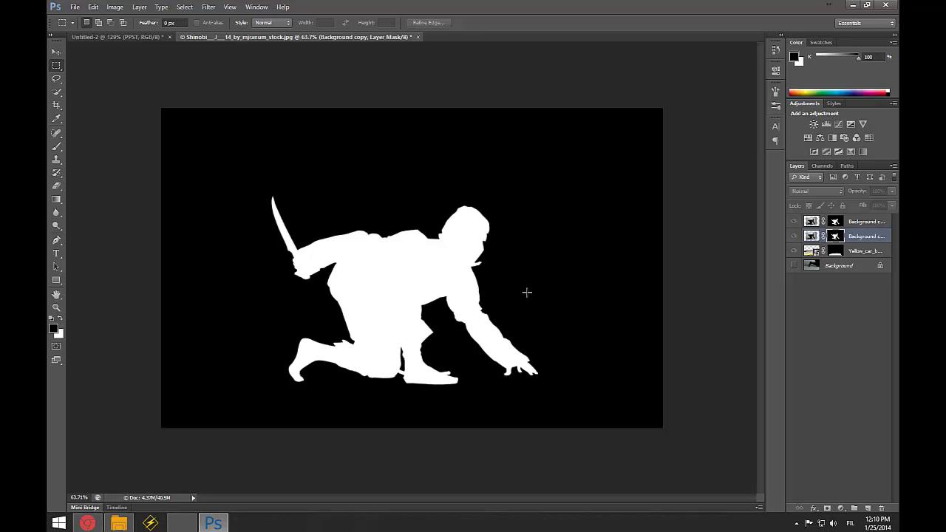
pyautogui.click(811, 236)
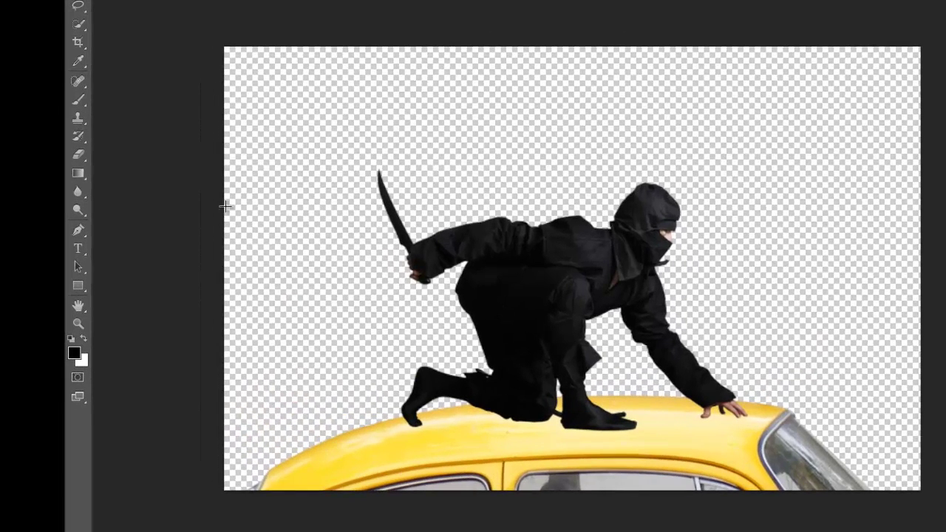
# - Set up the Brush tool with a soft round tip at 0% hardness and white as the foreground color
pyautogui.rightClick(75, 101)
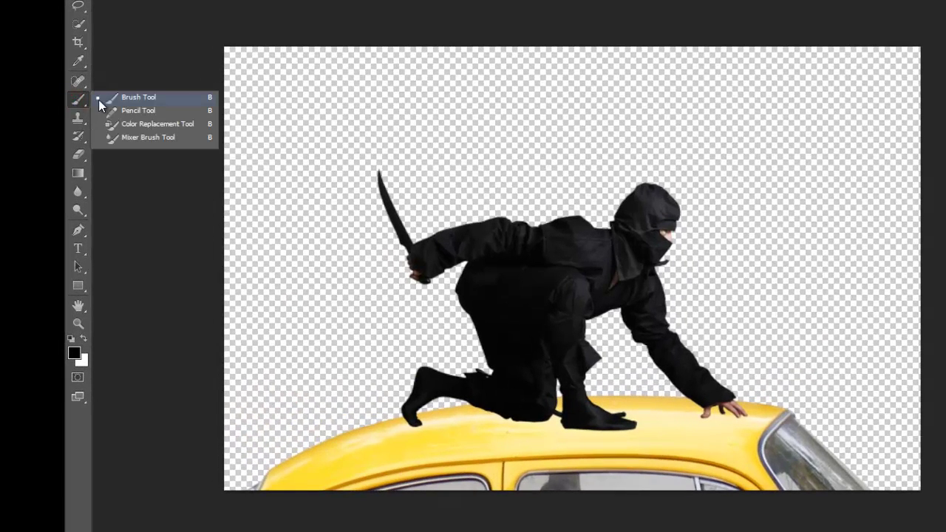
pyautogui.click(127, 99)
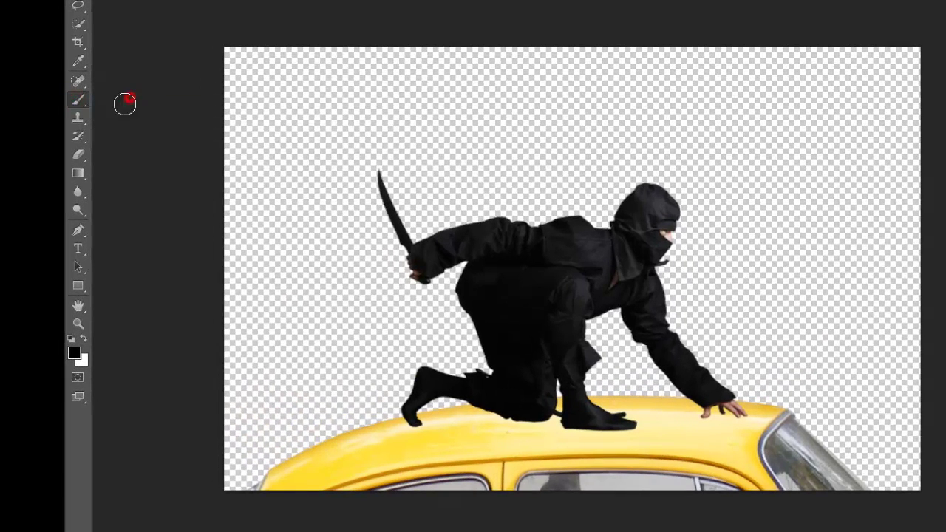
pyautogui.click(84, 337)
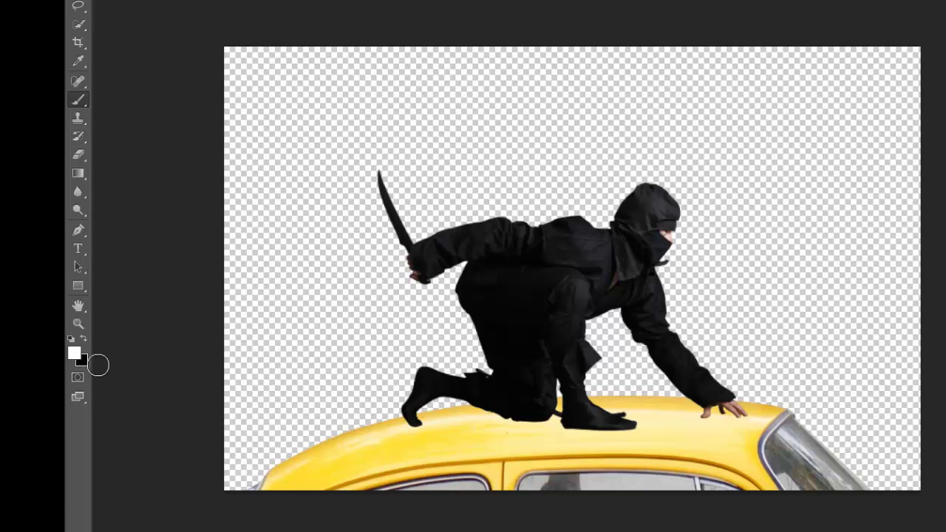
pyautogui.rightClick(345, 240)
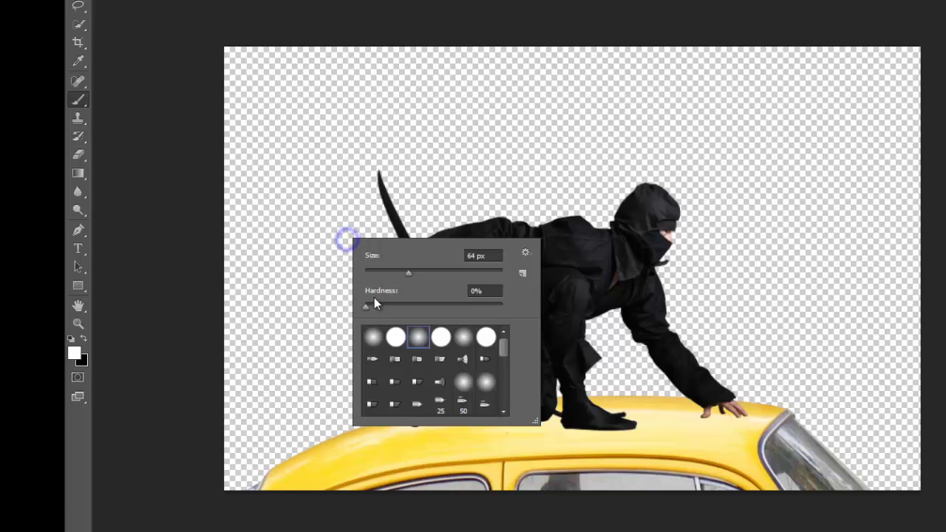
pyautogui.click(373, 345)
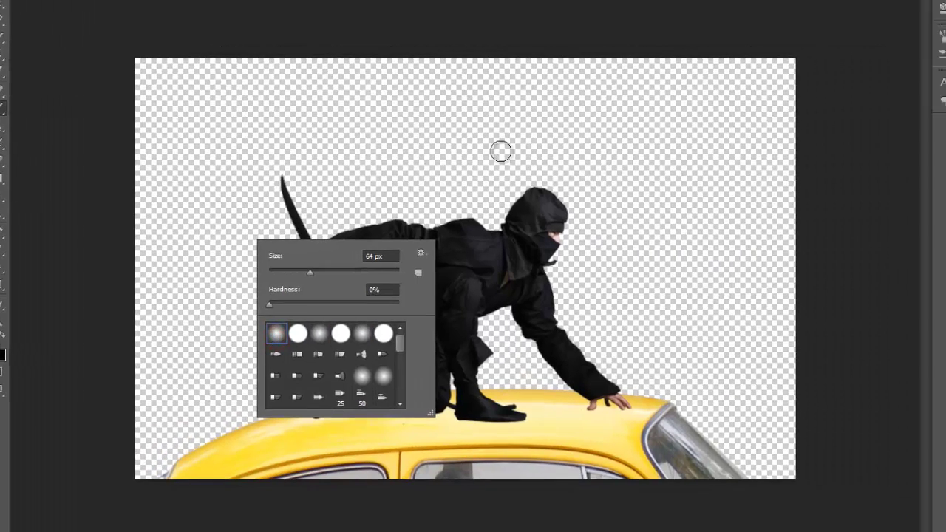
# - Paint white with a 136 px brush on the lower ninja copy's mask around the feet and hand to reveal the original floor shadow
pyautogui.click(801, 267)
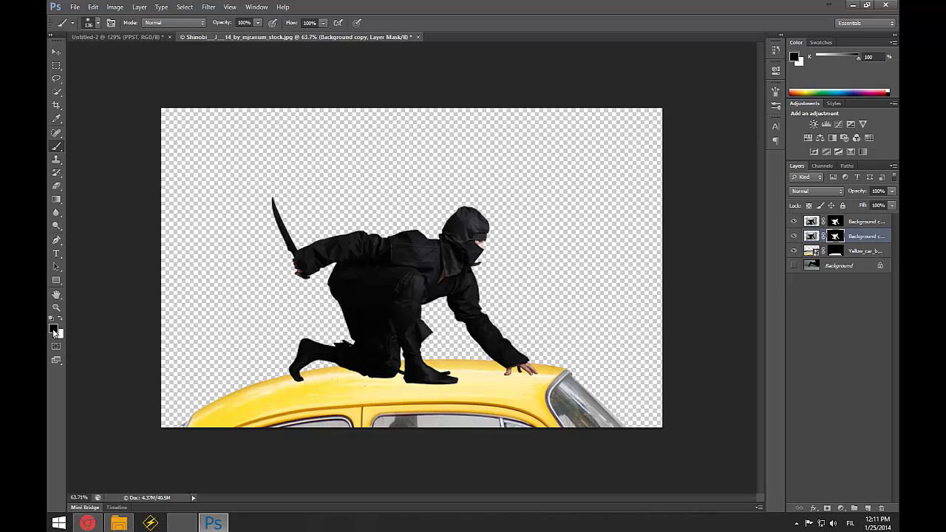
pyautogui.press('x')
pyautogui.moveTo(329, 363)
pyautogui.mouseDown()
pyautogui.moveTo(275, 376)
pyautogui.moveTo(514, 368)
pyautogui.moveTo(236, 369)
pyautogui.moveTo(313, 386)
pyautogui.moveTo(469, 382)
pyautogui.mouseUp()
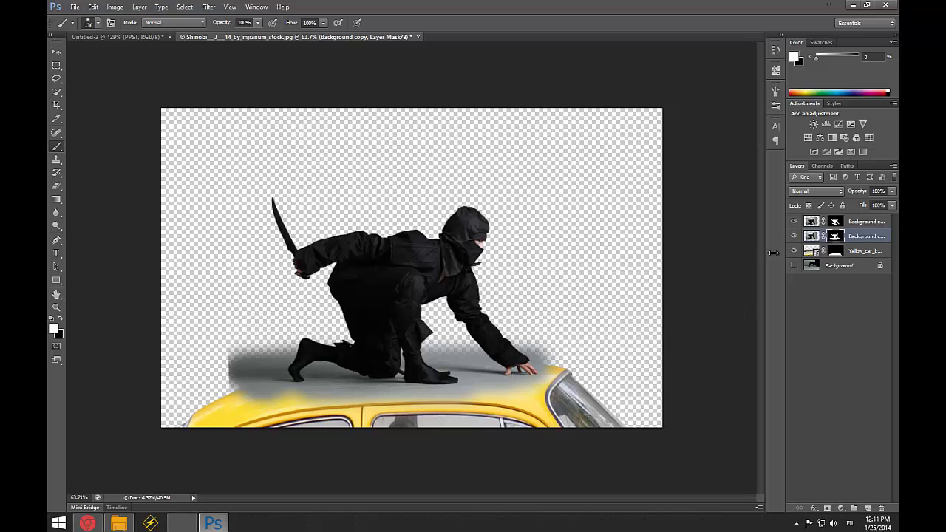
# - Desaturate the image of the lower ninja copy that holds the floor shadow
pyautogui.click(811, 236)
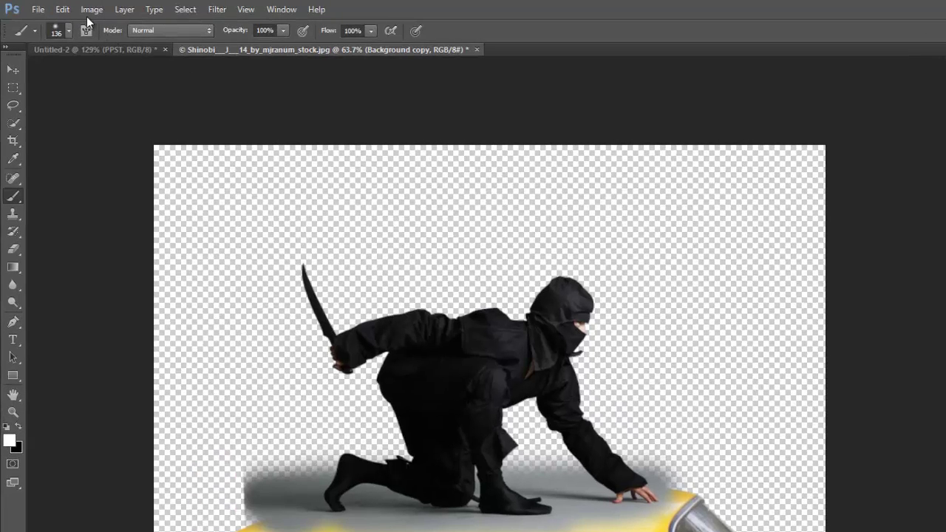
pyautogui.click(115, 7)
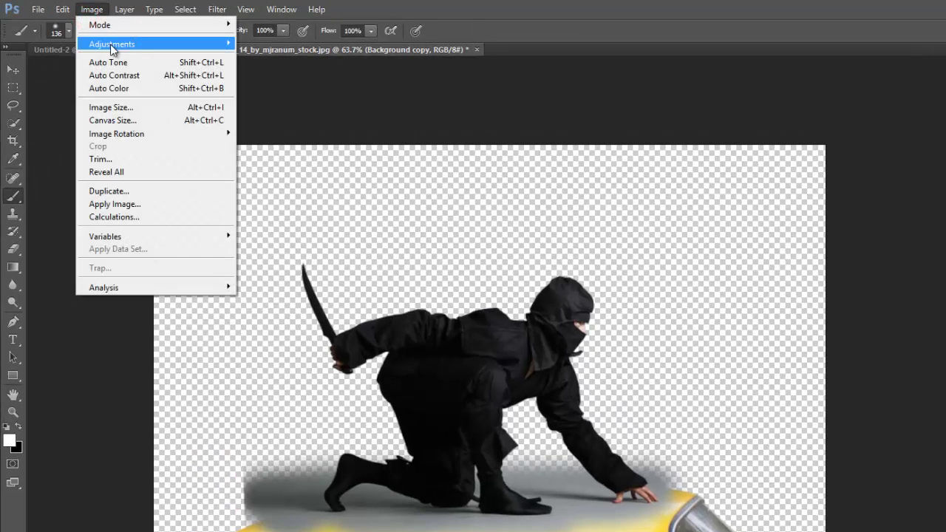
pyautogui.moveTo(111, 43)
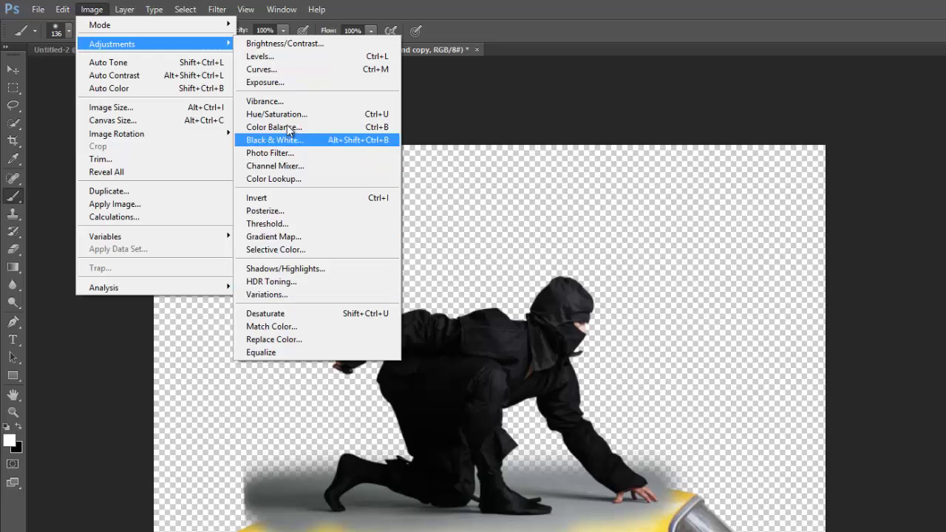
pyautogui.click(315, 313)
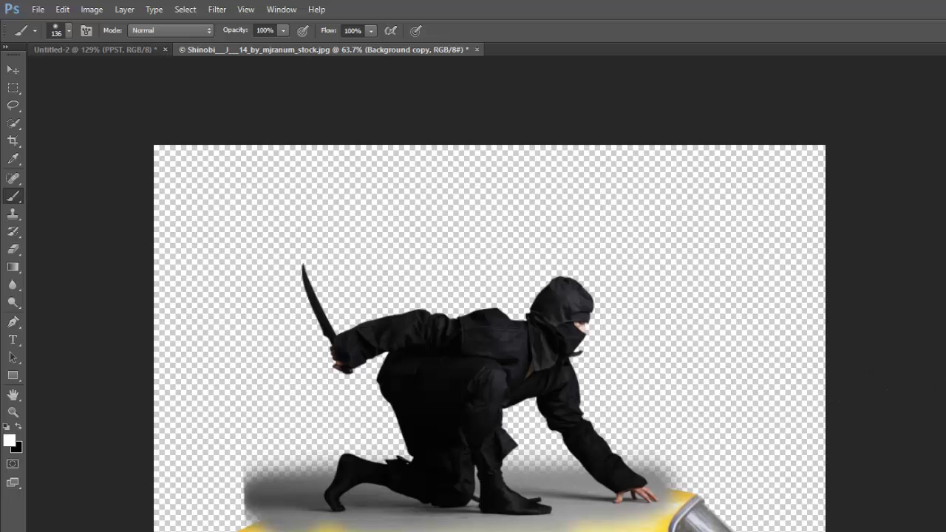
# - Apply Levels to the shadow layer with the input white point at 103 and midtones at 0.73
pyautogui.click(92, 9)
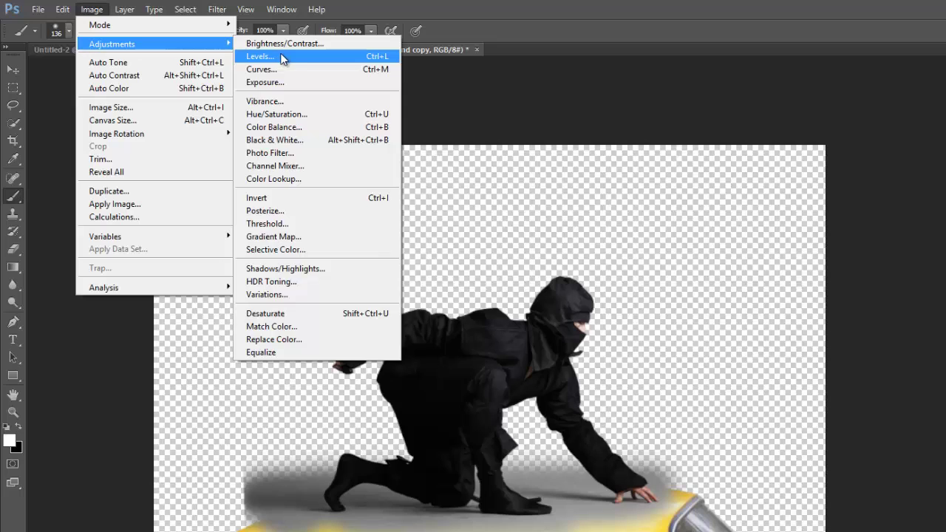
pyautogui.click(371, 58)
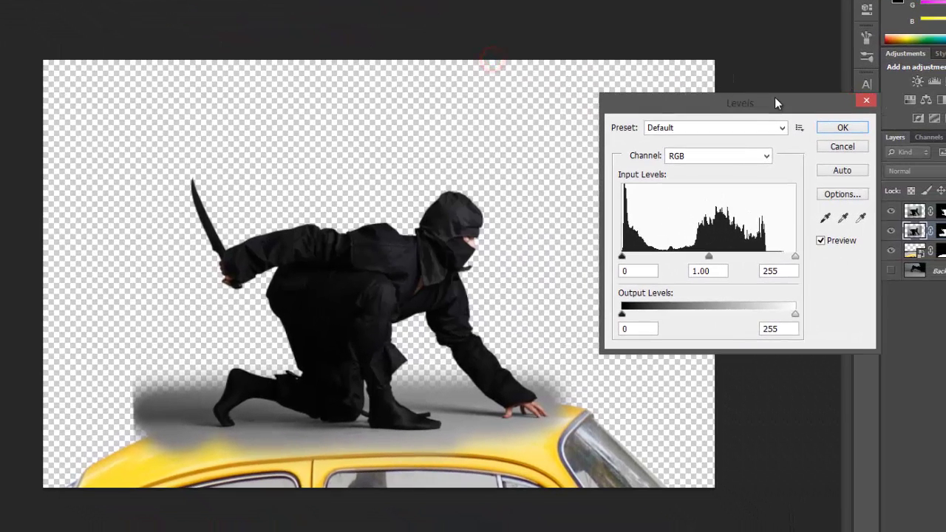
pyautogui.moveTo(775, 98); pyautogui.dragTo(778, 97)
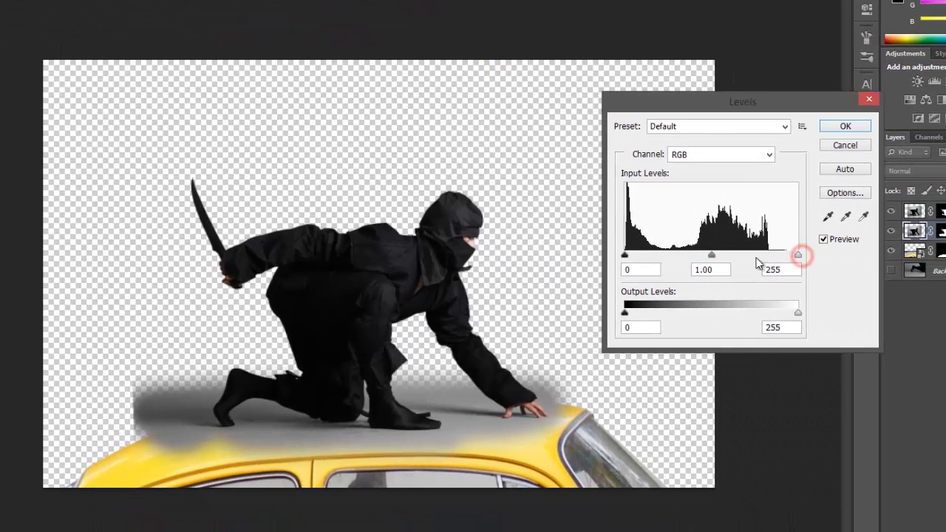
pyautogui.moveTo(798, 255); pyautogui.dragTo(703, 259)
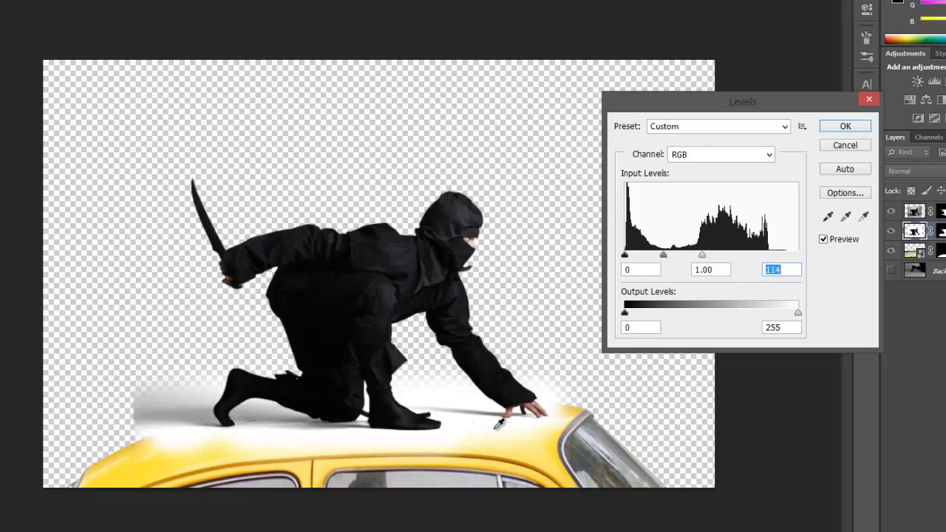
pyautogui.moveTo(662, 261)
pyautogui.mouseDown()
pyautogui.moveTo(682, 269)
pyautogui.moveTo(670, 268)
pyautogui.moveTo(694, 256)
pyautogui.moveTo(666, 256)
pyautogui.mouseUp()
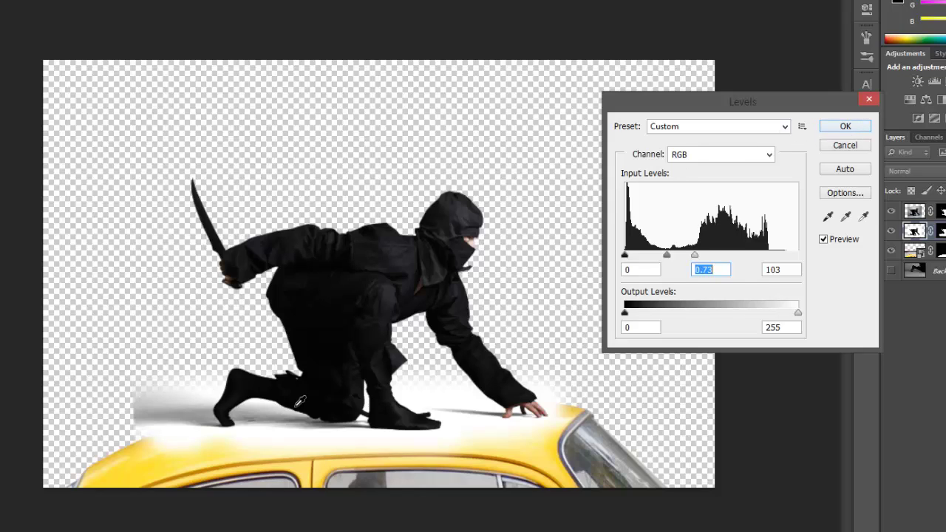
pyautogui.click(843, 128)
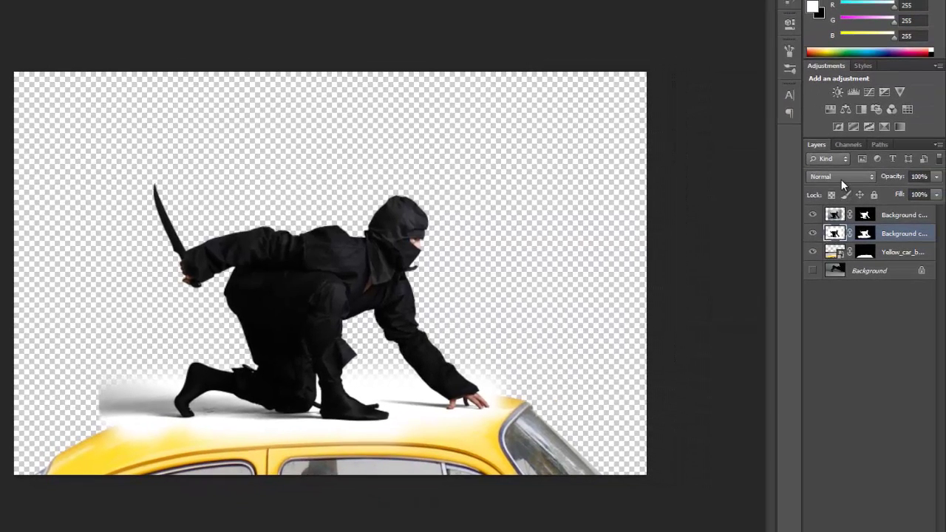
# - Set the shadow layer's blend mode to Multiply
pyautogui.click(835, 233)
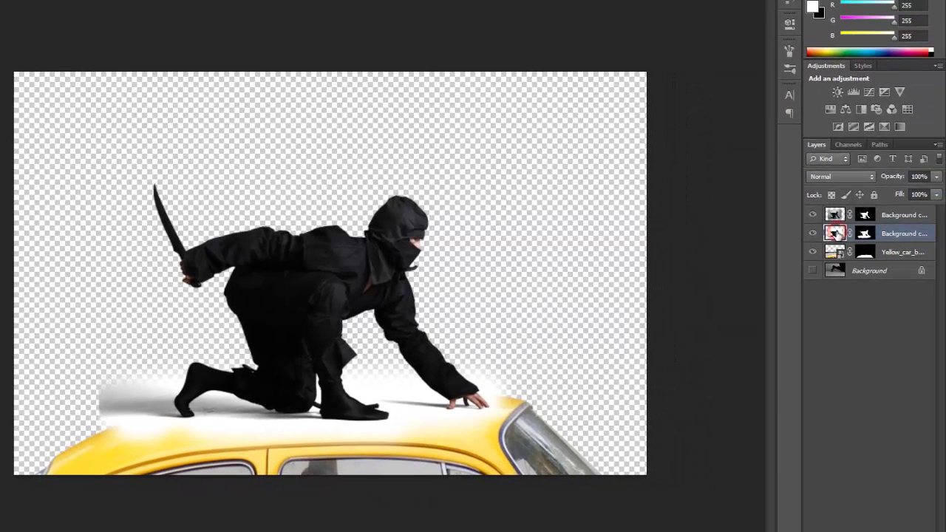
pyautogui.click(830, 178)
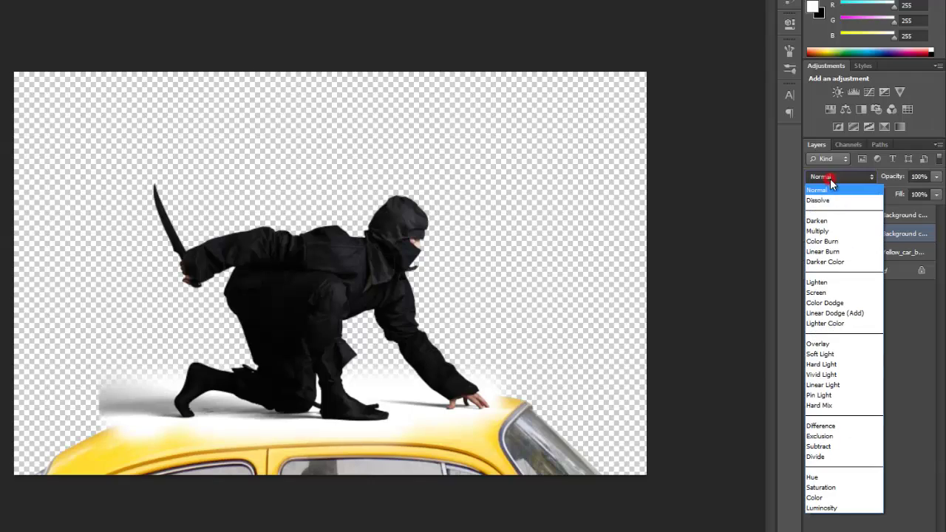
pyautogui.click(837, 232)
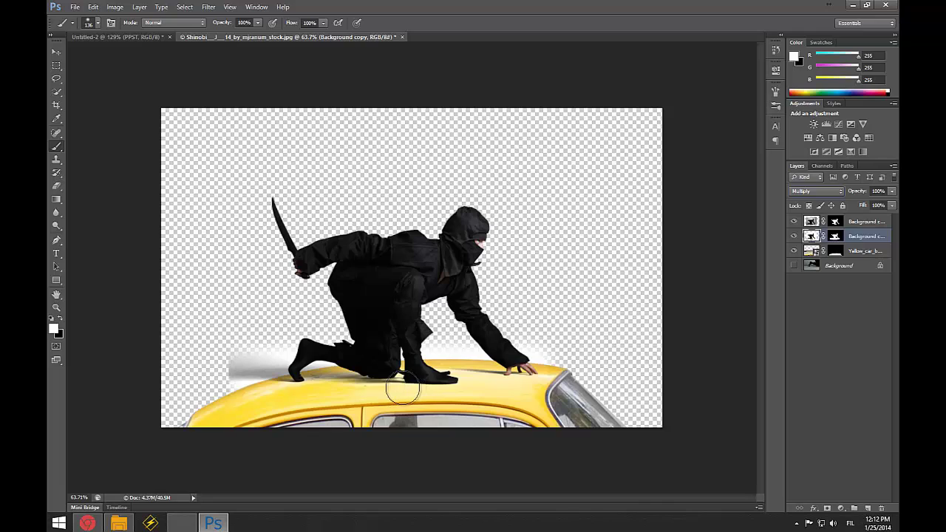
# - Paint black with the 136 px brush on the shadow layer's mask to hide the leftover white backdrop behind the ninja's rear foot
pyautogui.click(836, 237)
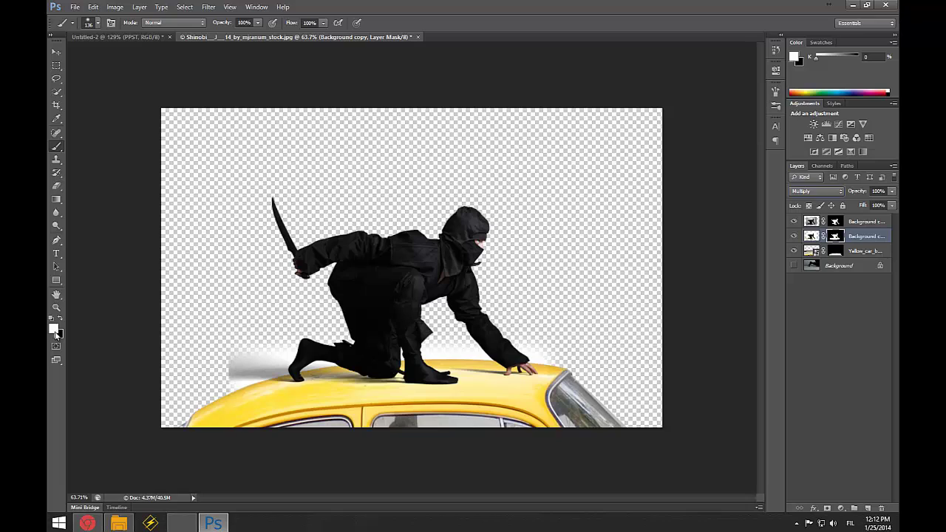
pyautogui.click(61, 319)
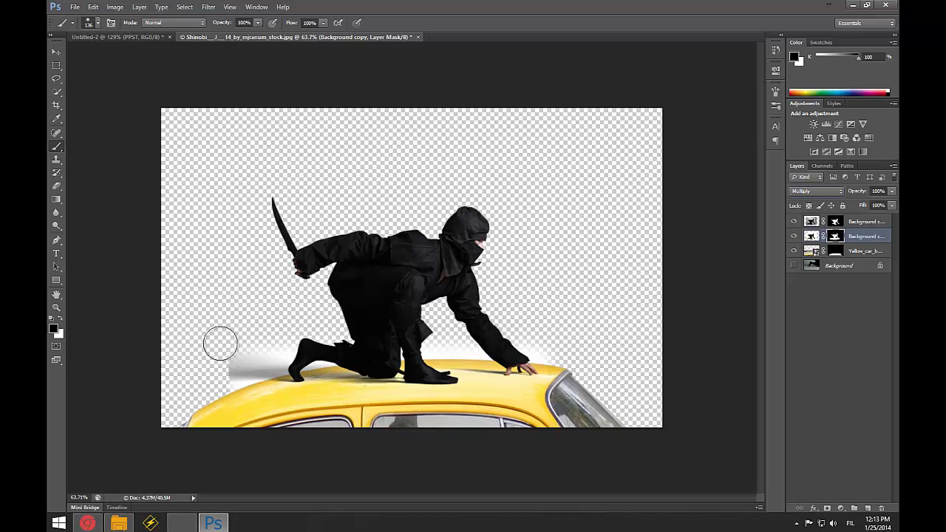
pyautogui.moveTo(219, 340); pyautogui.dragTo(228, 344)
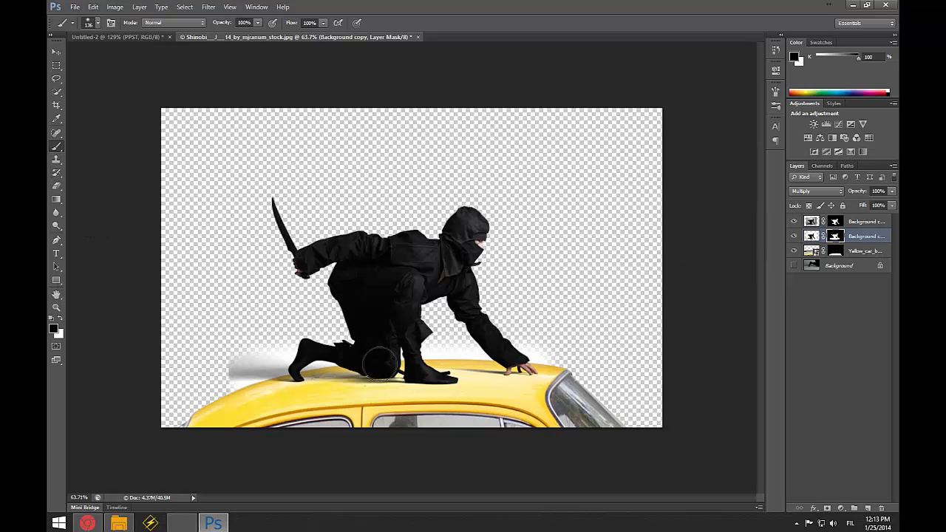
pyautogui.click(226, 342)
pyautogui.moveTo(234, 365)
pyautogui.mouseDown()
pyautogui.moveTo(273, 344)
pyautogui.moveTo(295, 344)
pyautogui.moveTo(298, 355)
pyautogui.moveTo(340, 341)
pyautogui.mouseUp()
pyautogui.hotkey('ctrl', 'z')
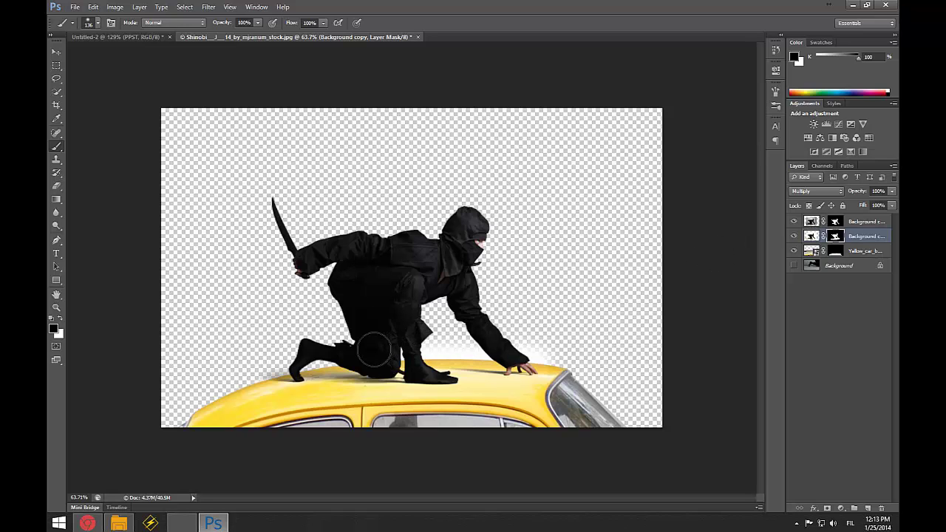
# - Paint black on the shadow layer's mask to hide the white backdrop between the front knee and arm and around the hand
pyautogui.moveTo(363, 345); pyautogui.dragTo(422, 336)
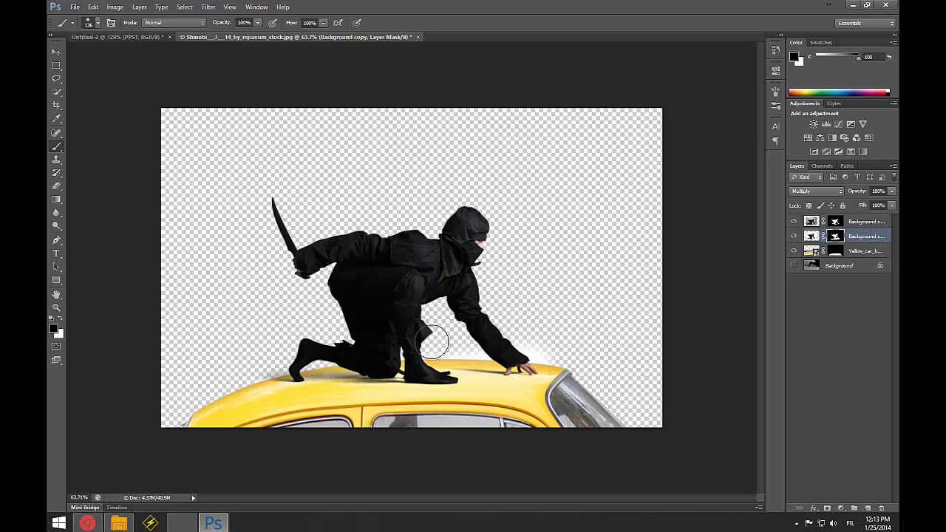
pyautogui.scroll(4, 534, 356)
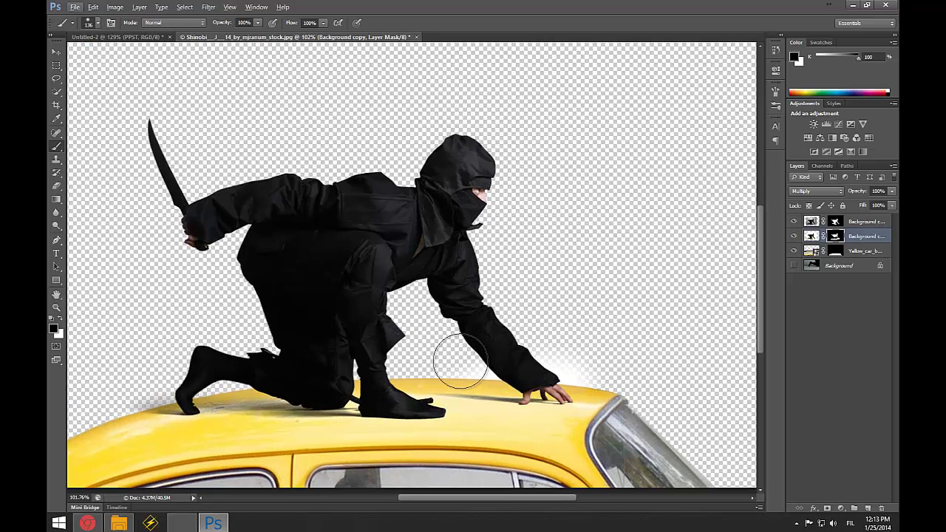
pyautogui.click(450, 355)
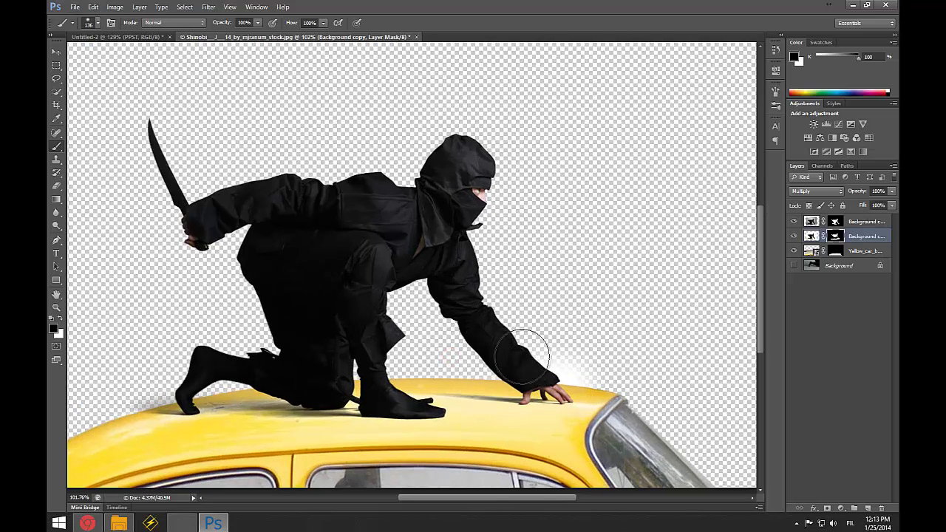
pyautogui.moveTo(597, 363); pyautogui.dragTo(565, 364)
pyautogui.click(454, 333)
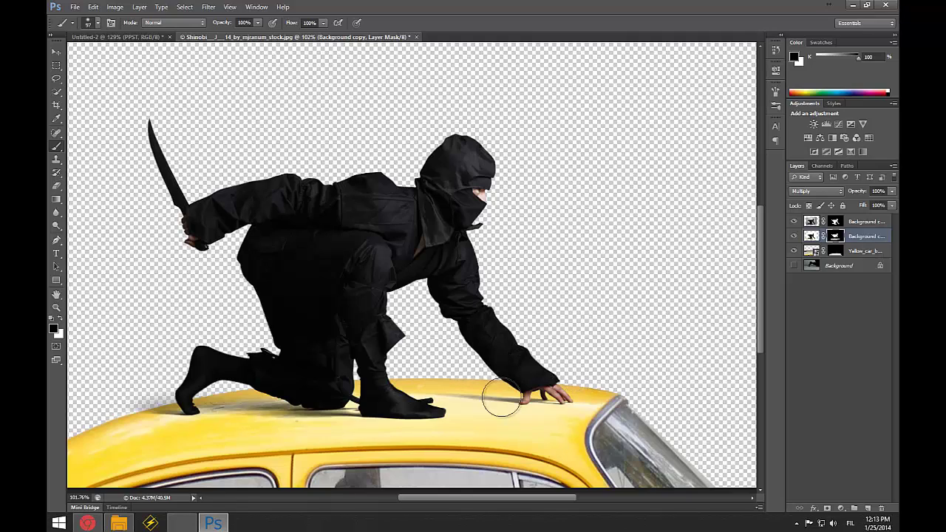
# - Reduce the brush and paint black on the shadow mask to trim stray shadow on the roof below the ninja's rear leg
pyautogui.click(498, 436)
pyautogui.moveTo(260, 427); pyautogui.dragTo(345, 417)
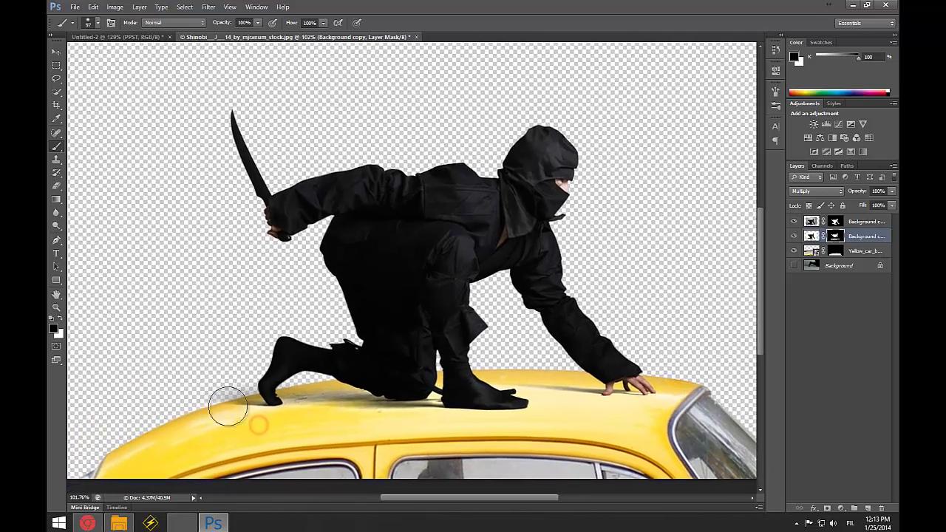
pyautogui.scroll(5, 321, 416)
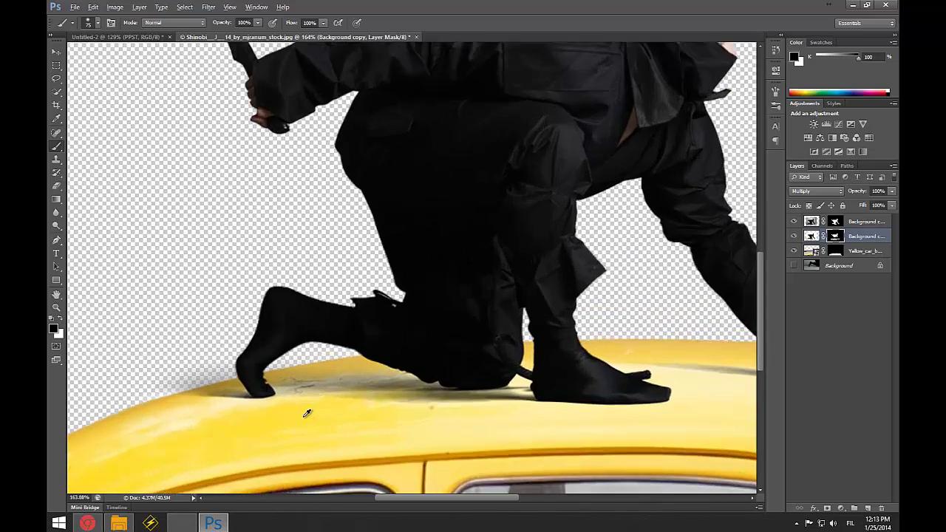
pyautogui.moveTo(313, 417)
pyautogui.mouseDown()
pyautogui.moveTo(345, 409)
pyautogui.moveTo(333, 386)
pyautogui.mouseUp()
pyautogui.moveTo(309, 362)
pyautogui.mouseDown()
pyautogui.moveTo(345, 347)
pyautogui.moveTo(332, 340)
pyautogui.moveTo(350, 323)
pyautogui.mouseUp()
pyautogui.scroll(-3, 350, 324)
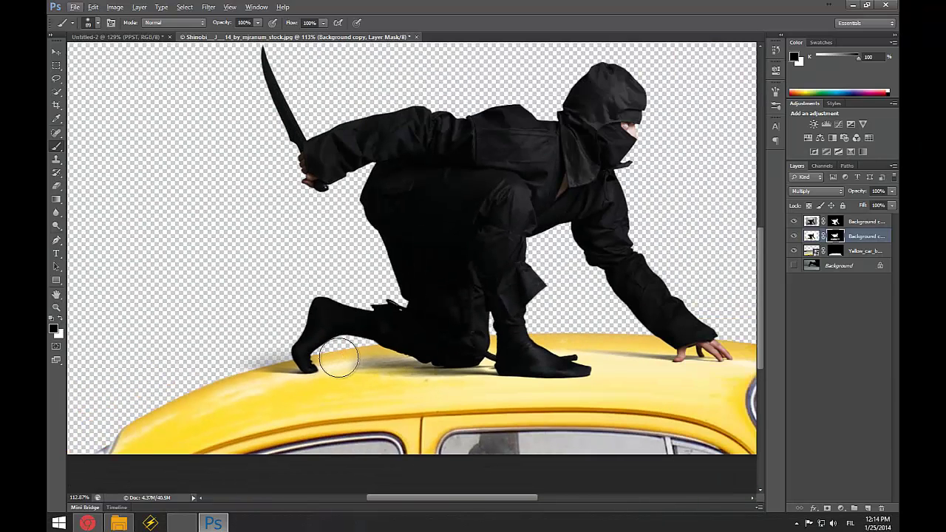
# - Mask out the remaining gray haze above the roofline behind the rear foot and under the leg with a 59 px black brush
pyautogui.scroll(3, 239, 363)
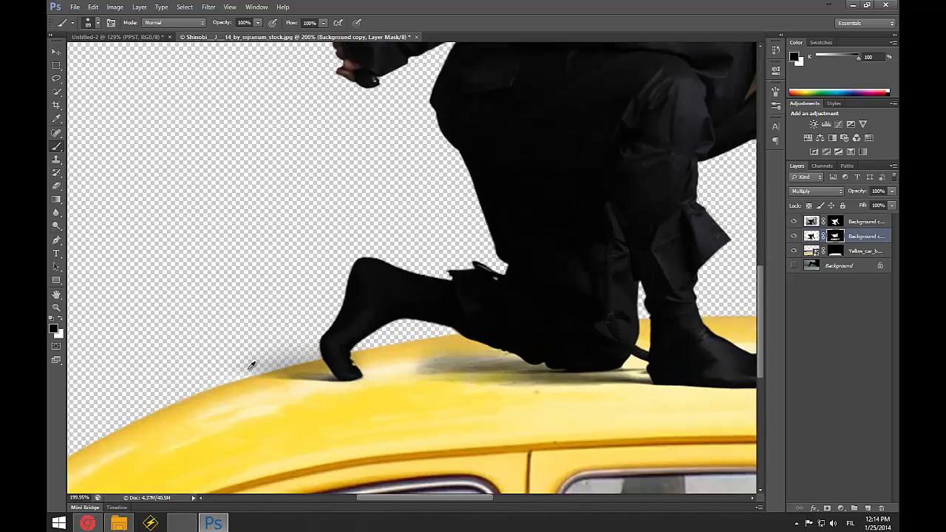
pyautogui.moveTo(249, 363); pyautogui.dragTo(225, 365)
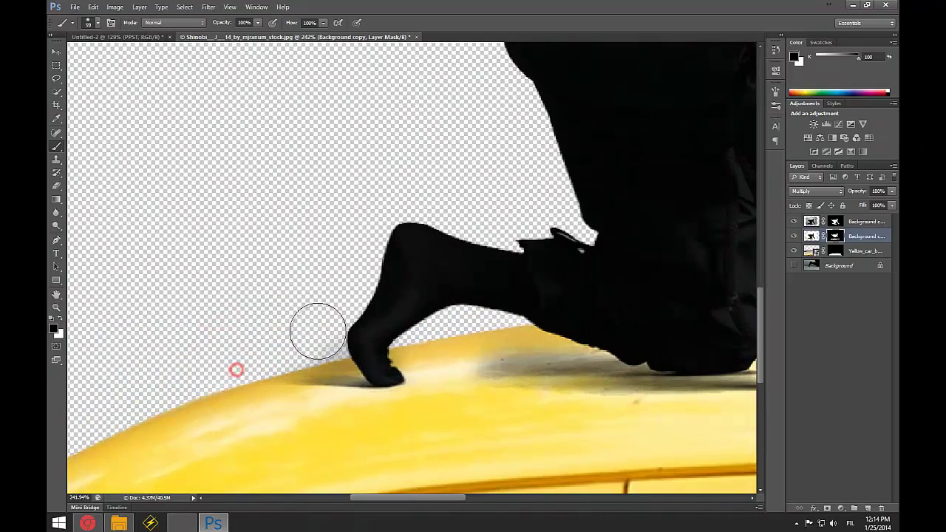
pyautogui.moveTo(496, 273); pyautogui.dragTo(360, 284)
pyautogui.moveTo(573, 325); pyautogui.dragTo(282, 325)
pyautogui.scroll(-5, 534, 344)
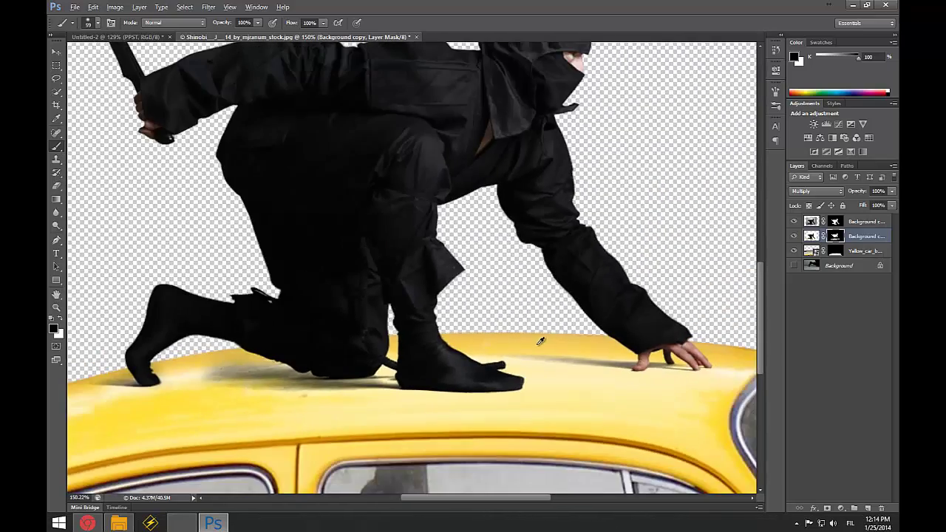
pyautogui.scroll(-1, 534, 348)
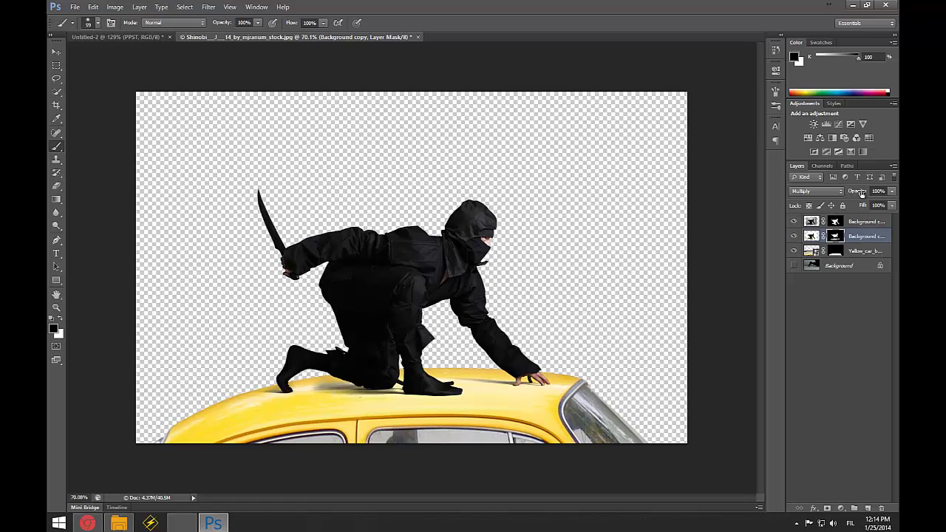
# - Lower the shadow layer's opacity to 48% and check the result at different magnifications
pyautogui.click(810, 236)
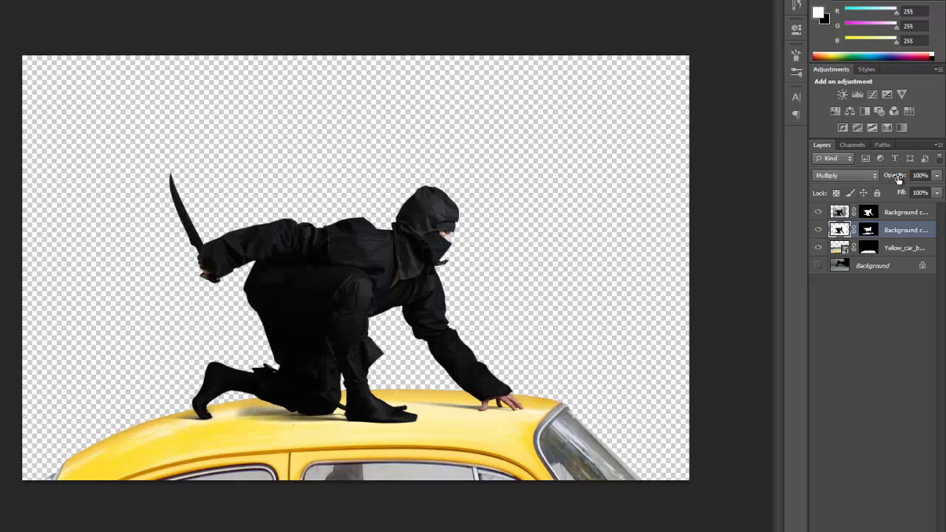
pyautogui.moveTo(897, 180); pyautogui.dragTo(858, 180)
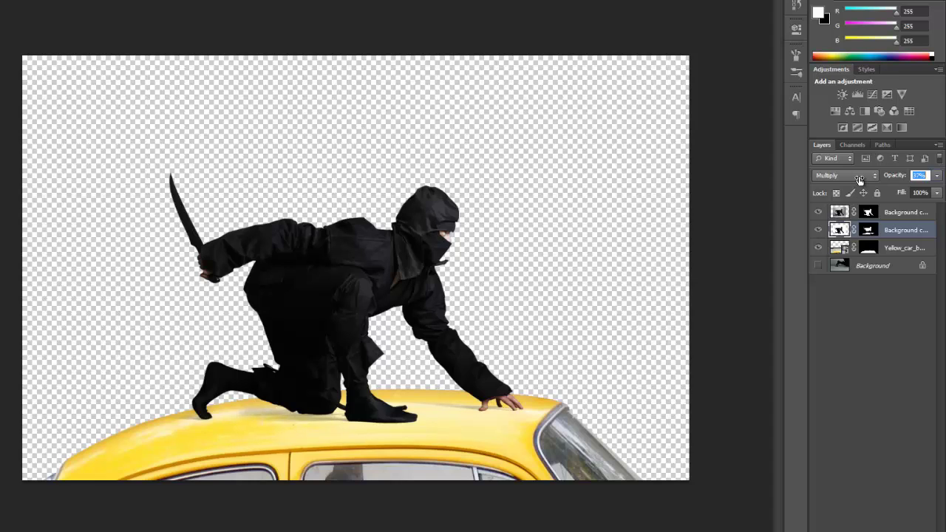
pyautogui.moveTo(865, 179); pyautogui.dragTo(867, 179)
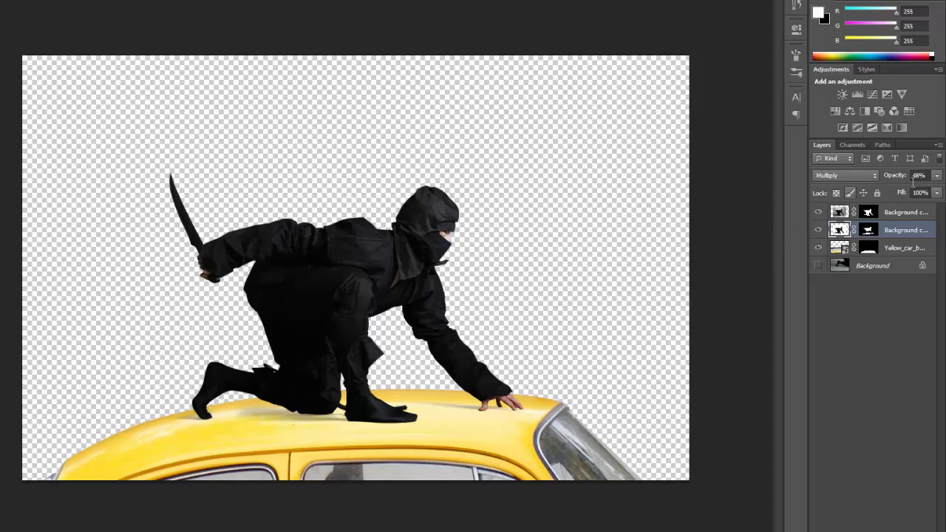
pyautogui.hotkey('ctrl', '-')
pyautogui.hotkey('ctrl', '-')
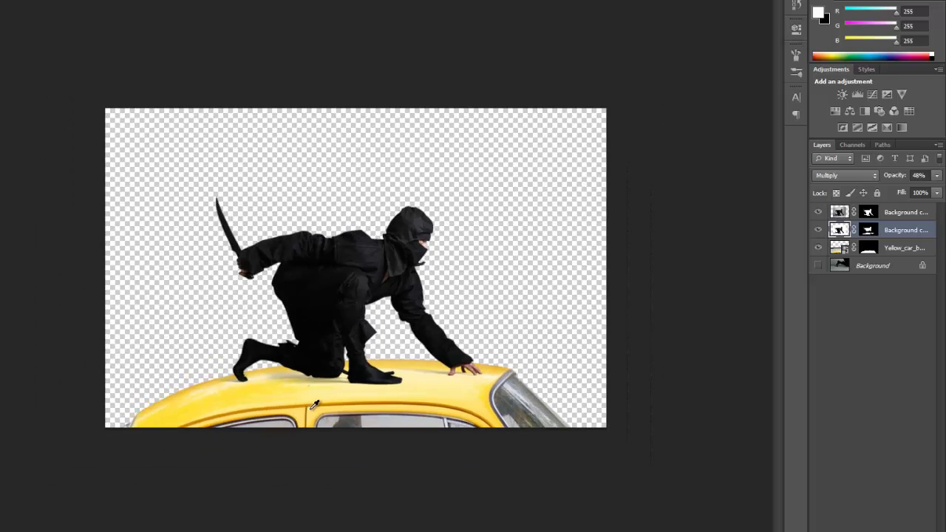
pyautogui.hotkey('ctrl', '+')
pyautogui.hotkey('ctrl', '+')
pyautogui.hotkey('ctrl', '+')
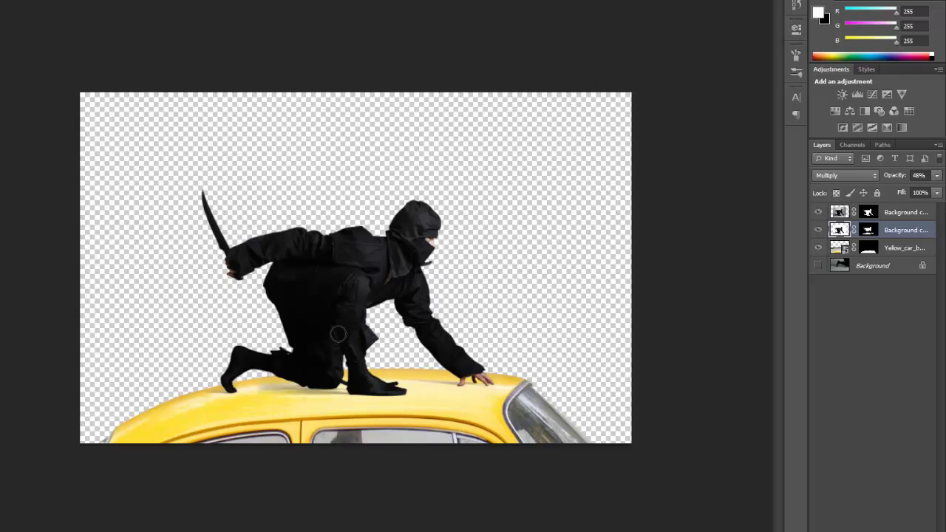
# - Create a new empty layer with default settings directly above the hidden Background layer
pyautogui.click(841, 271)
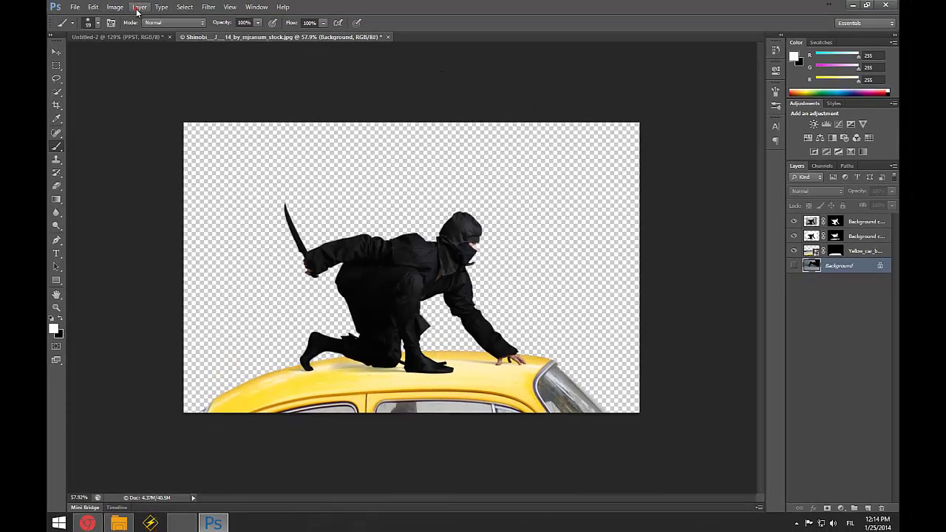
pyautogui.click(139, 6)
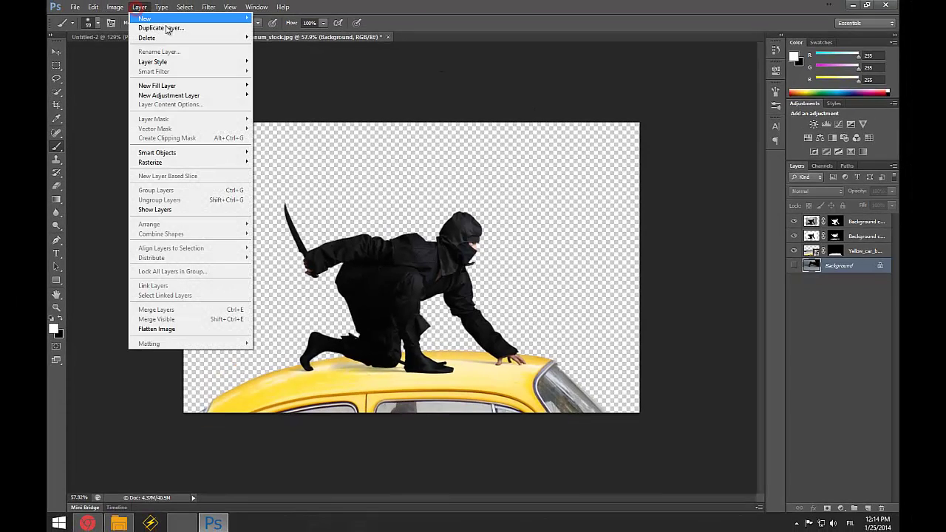
pyautogui.moveTo(173, 19)
pyautogui.click(292, 21)
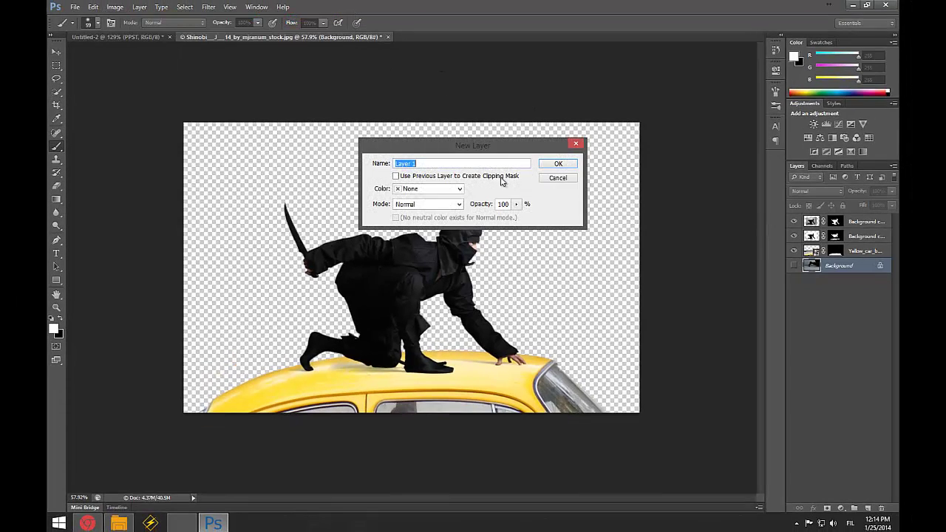
pyautogui.click(565, 165)
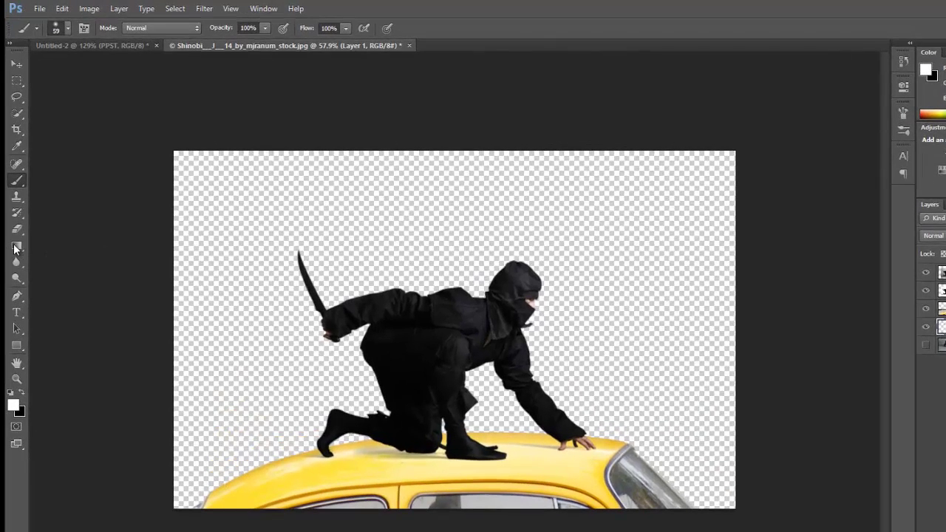
pyautogui.click(56, 200)
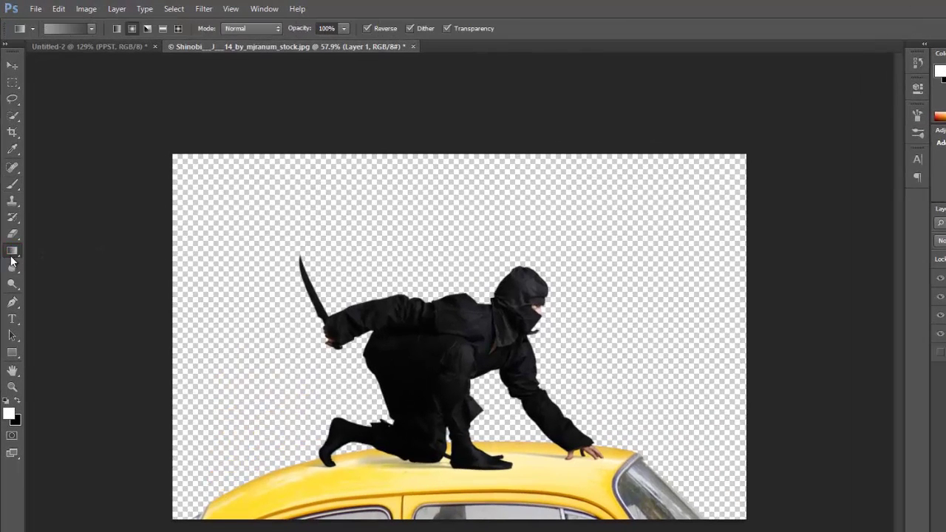
pyautogui.click(65, 31)
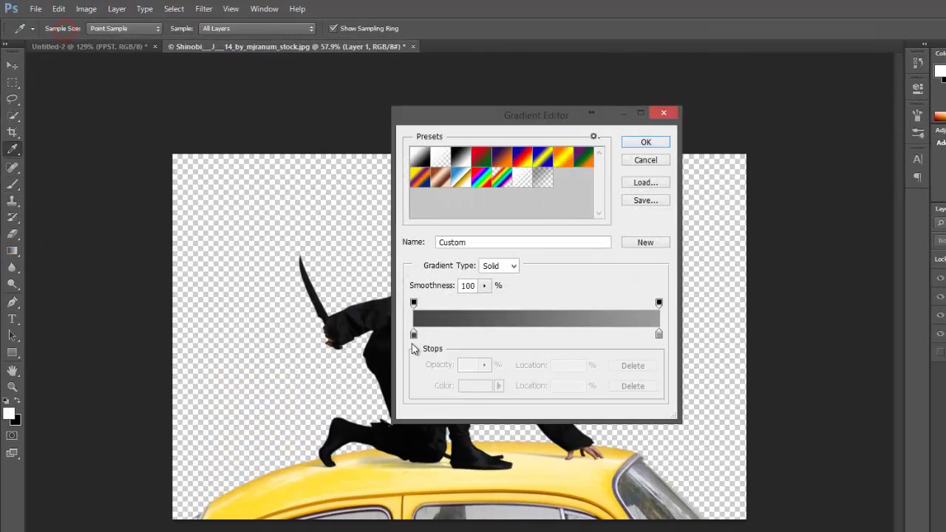
pyautogui.click(651, 159)
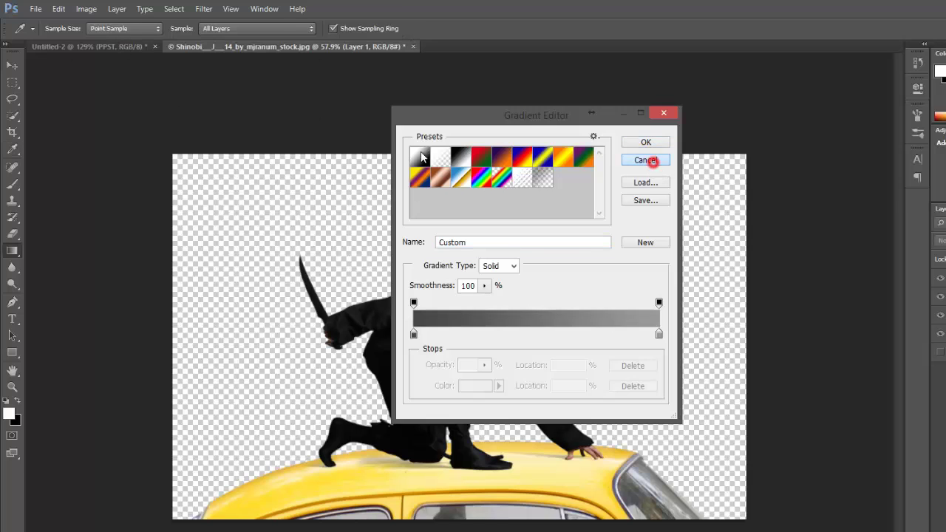
pyautogui.click(17, 255)
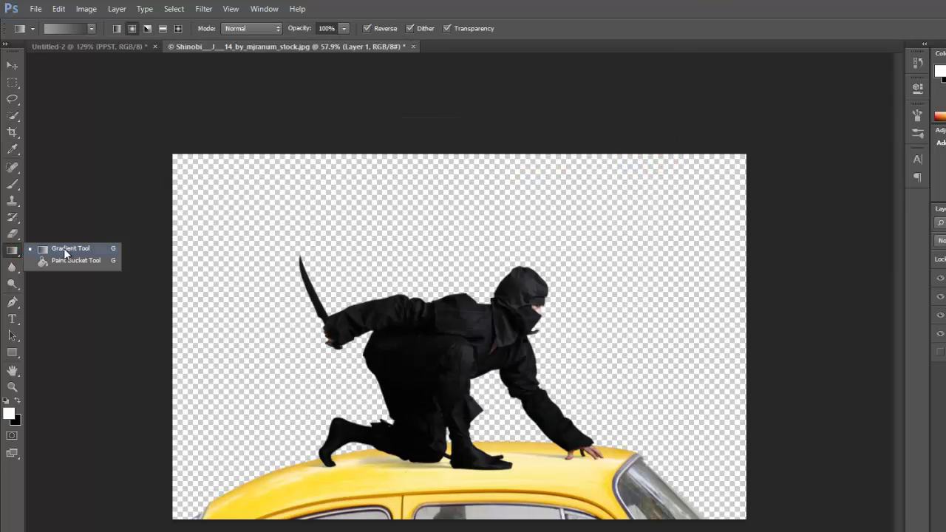
pyautogui.click(66, 249)
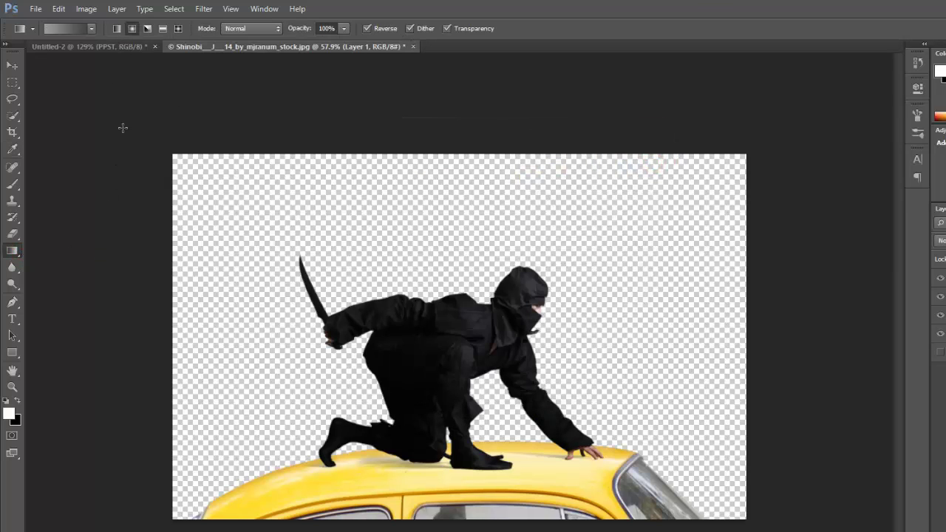
pyautogui.click(16, 255)
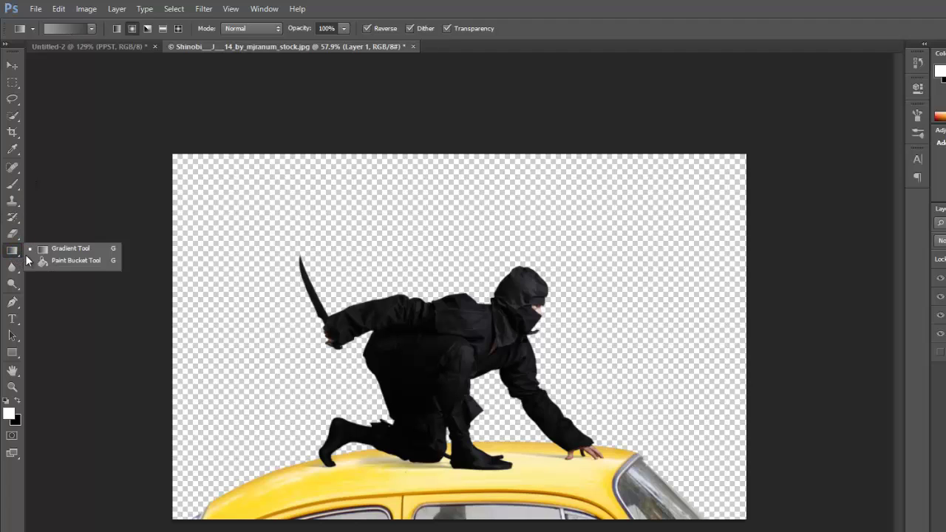
pyautogui.click(50, 261)
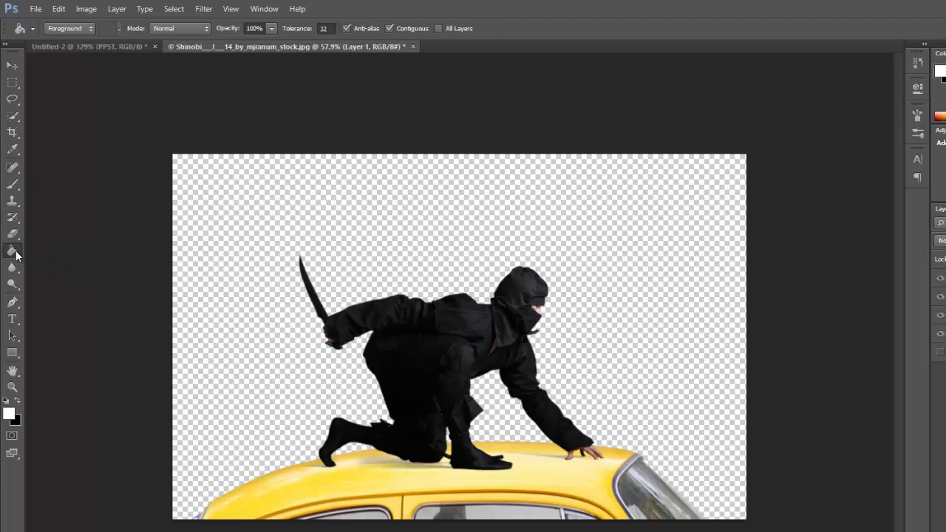
# - Choose the Gradient tool and set the custom gradient's first color stop to dark gray #404040
pyautogui.click(14, 255)
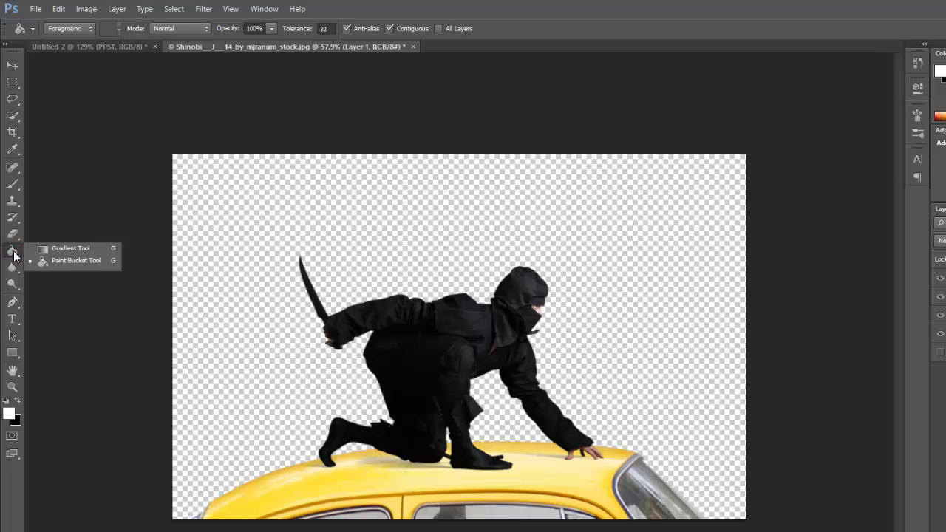
pyautogui.click(69, 251)
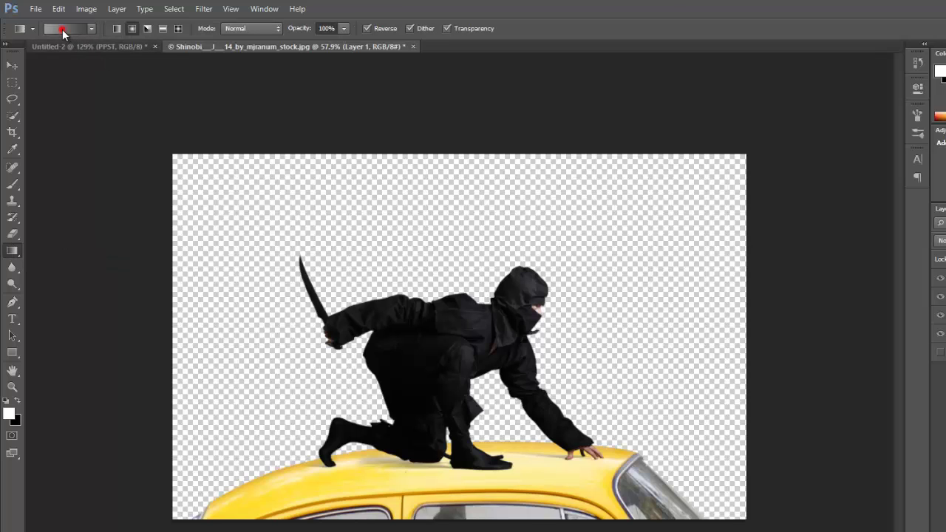
pyautogui.click(62, 29)
pyautogui.click(414, 335)
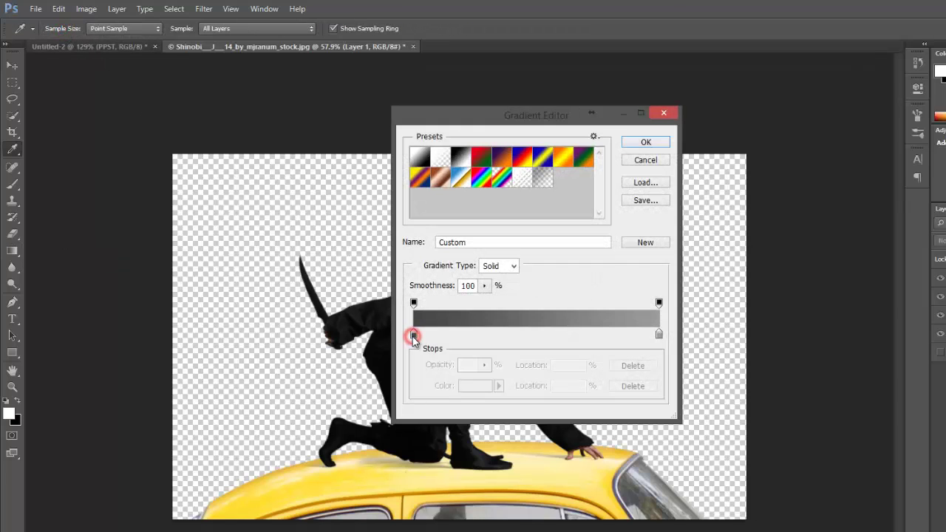
pyautogui.click(475, 386)
pyautogui.click(554, 436)
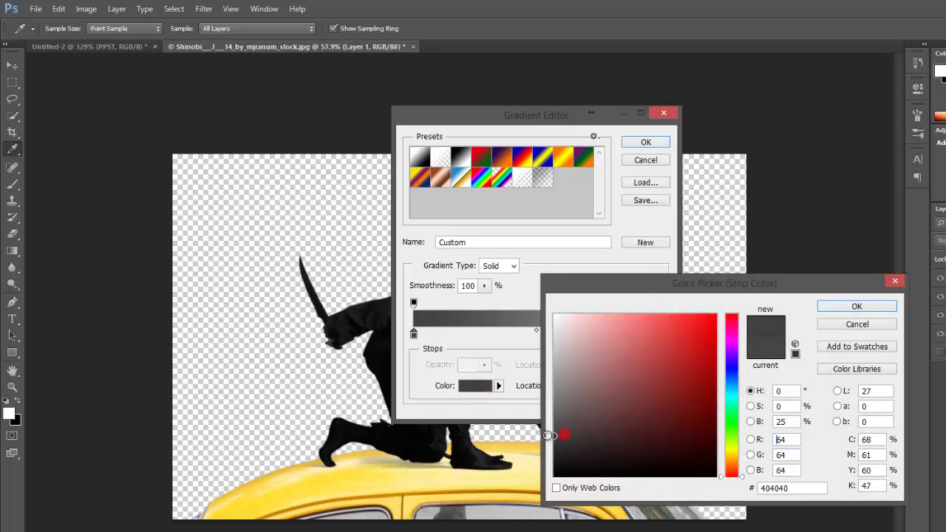
pyautogui.click(861, 307)
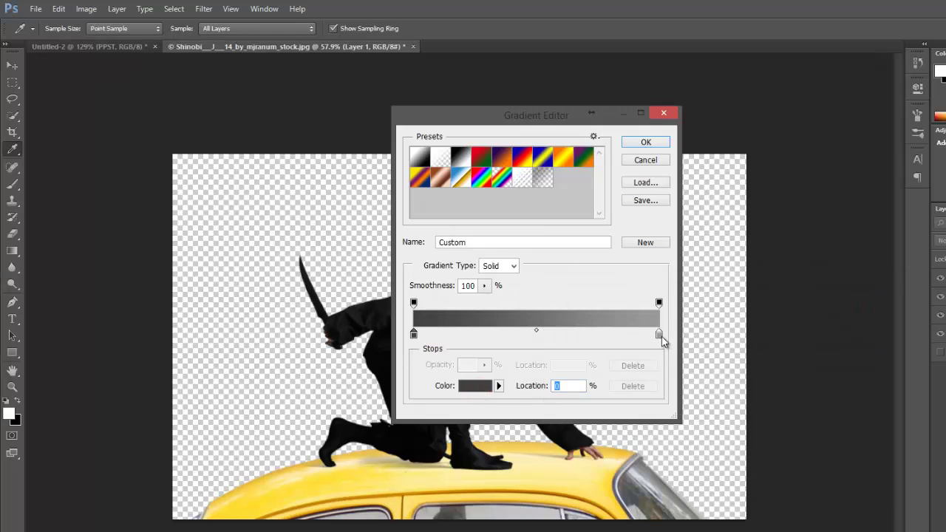
# - Set the gradient's end color stop at 100% to light gray #a2a2a2 and accept the gradient
pyautogui.click(660, 334)
pyautogui.click(473, 393)
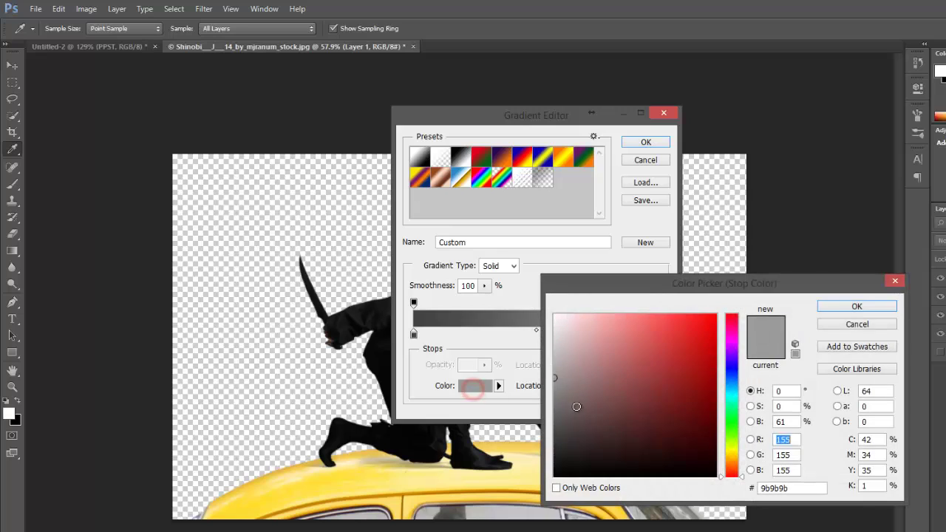
pyautogui.moveTo(559, 386); pyautogui.dragTo(542, 376)
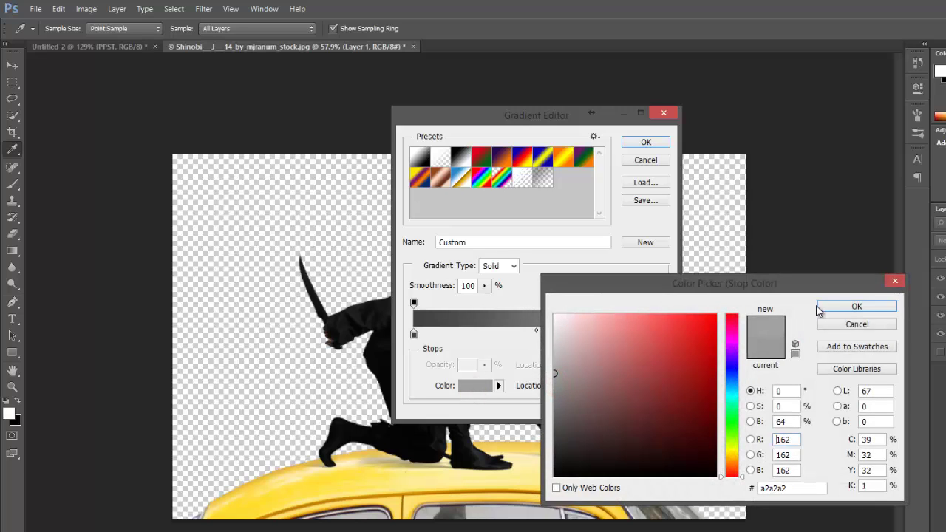
pyautogui.click(839, 306)
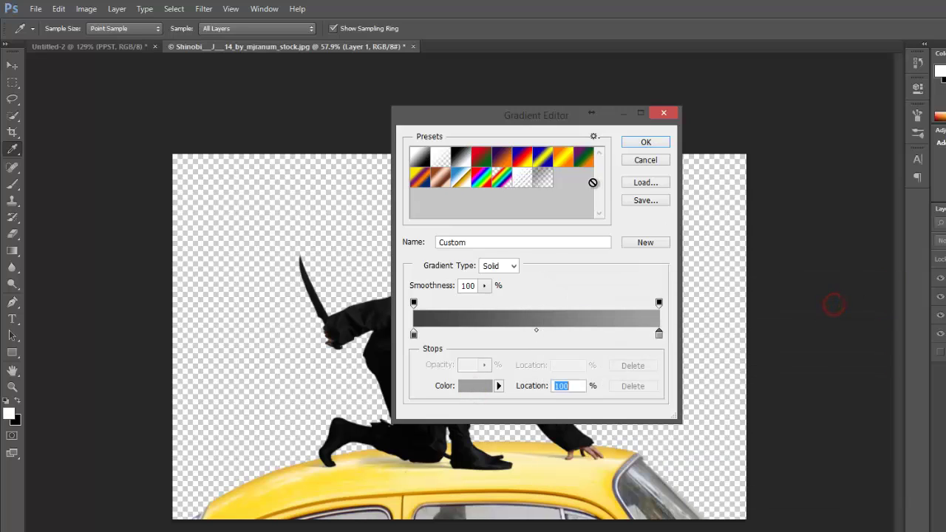
pyautogui.click(647, 144)
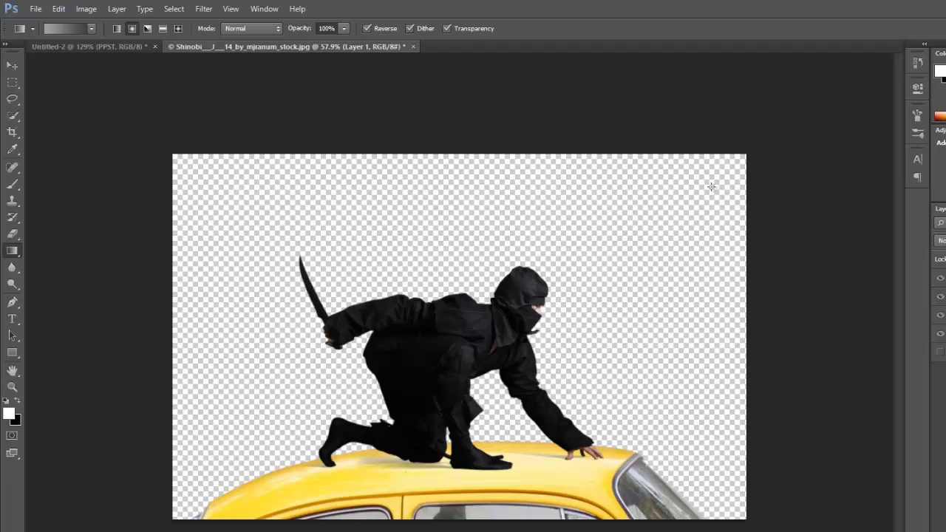
# - Fill the empty layer with a reversed radial gradient running from beside the ninja's face to the canvas's lower-left corner
pyautogui.click(368, 28)
pyautogui.click(367, 28)
pyautogui.moveTo(578, 271); pyautogui.dragTo(181, 515)
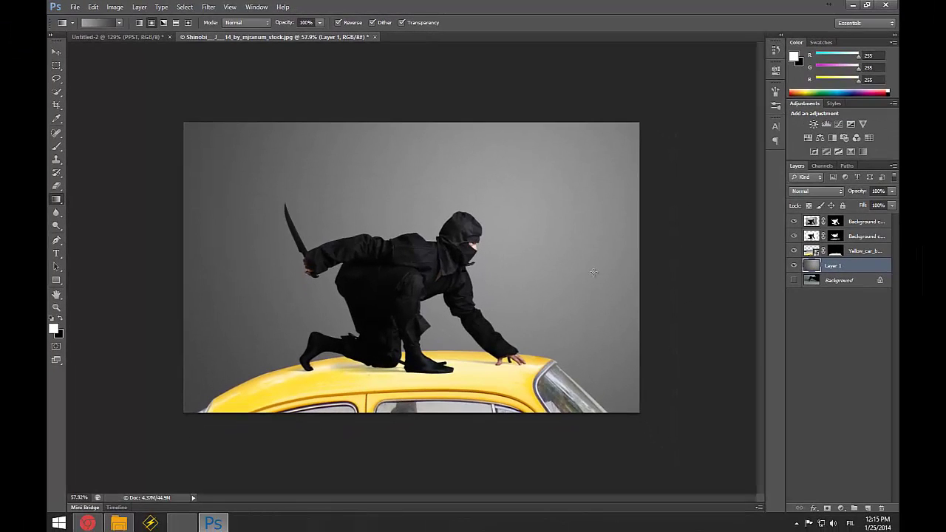
pyautogui.click(816, 281)
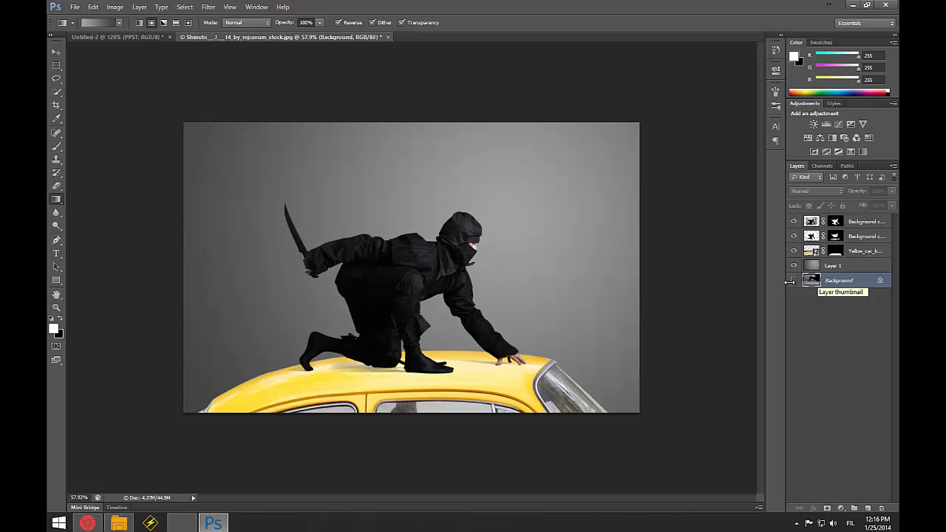
pyautogui.click(814, 269)
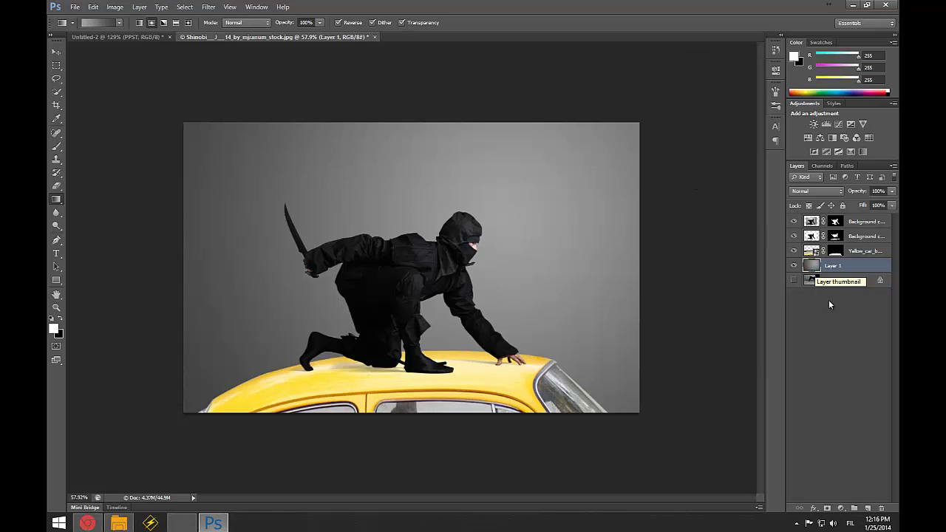
pyautogui.click(114, 7)
pyautogui.moveTo(133, 33)
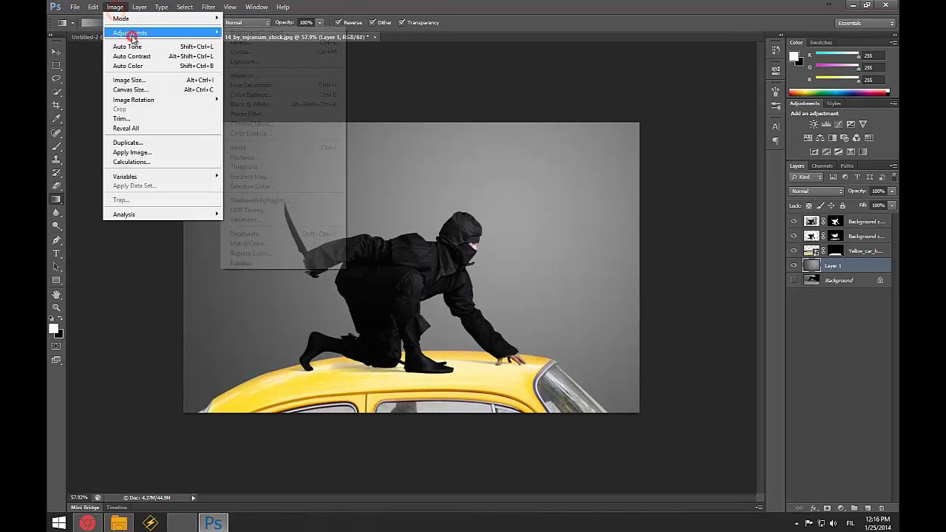
pyautogui.click(282, 33)
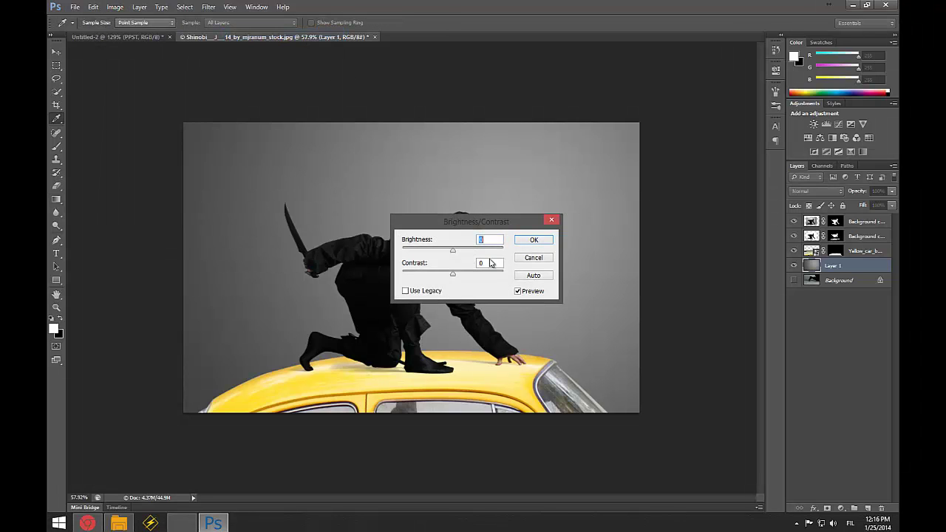
pyautogui.moveTo(494, 224); pyautogui.dragTo(628, 247)
pyautogui.click(667, 263)
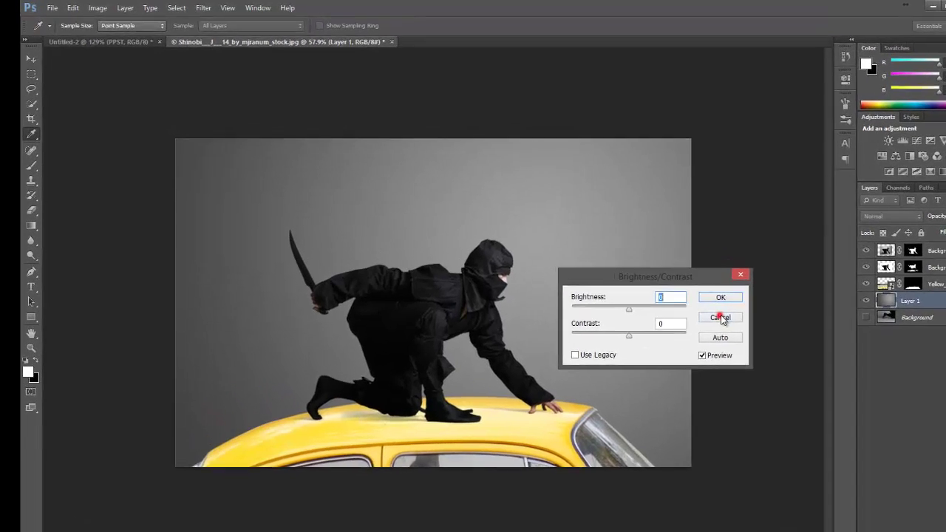
pyautogui.press('g')
# - Apply a Brightness/Contrast adjustment to the gradient layer with Brightness set to 100
pyautogui.click(84, 9)
pyautogui.click(103, 39)
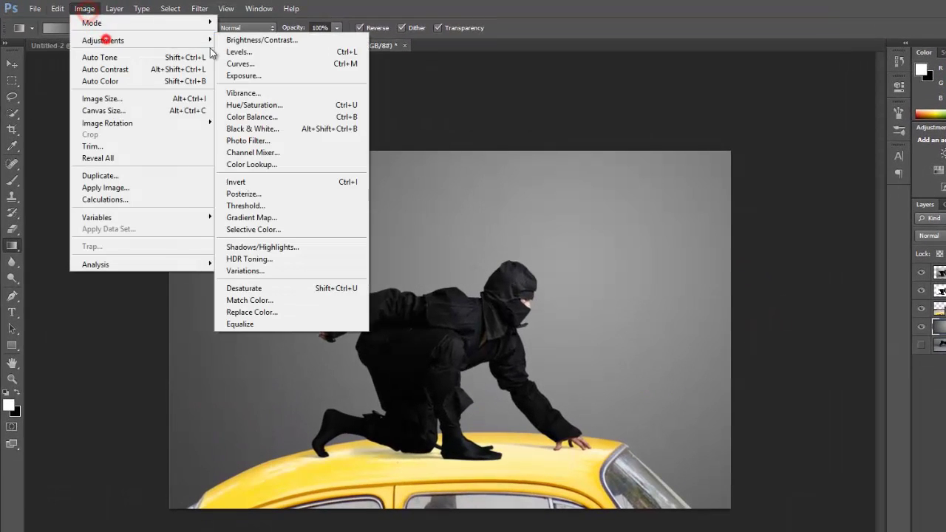
pyautogui.click(273, 41)
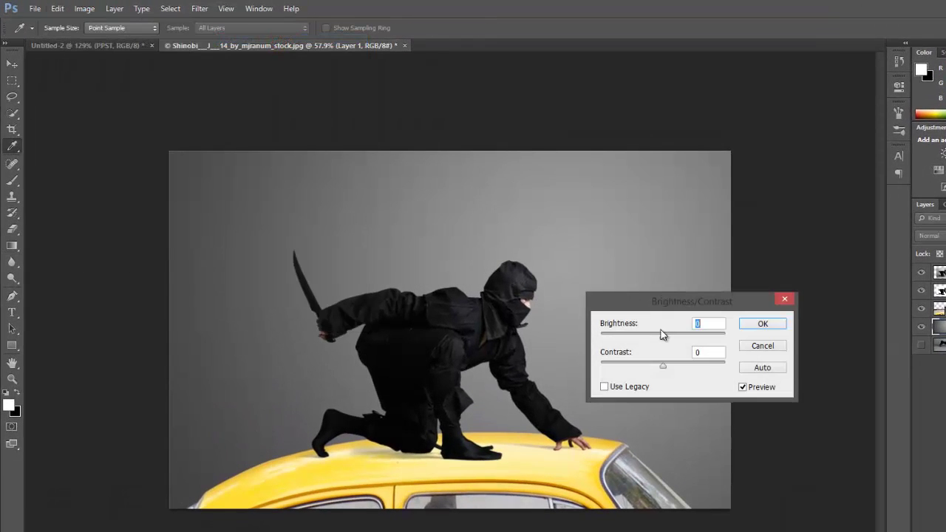
pyautogui.moveTo(664, 338); pyautogui.dragTo(759, 359)
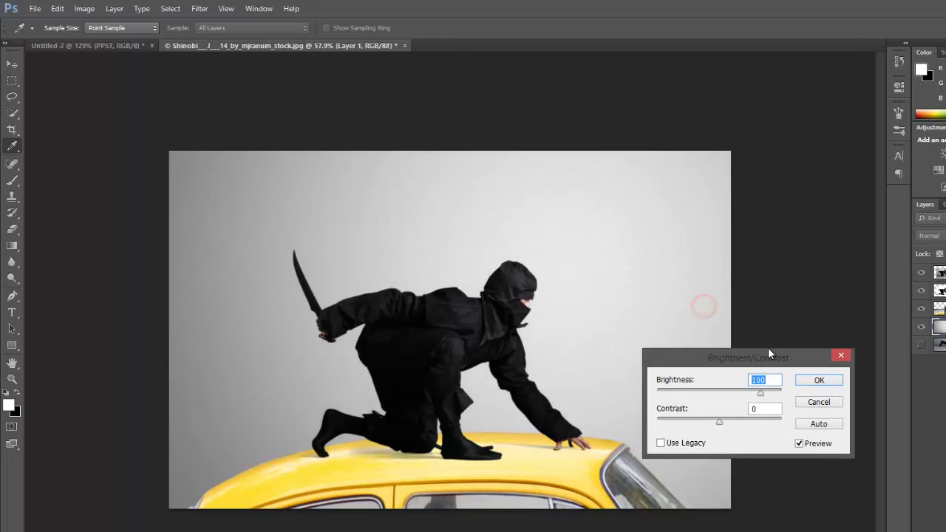
pyautogui.click(819, 380)
pyautogui.press('g')
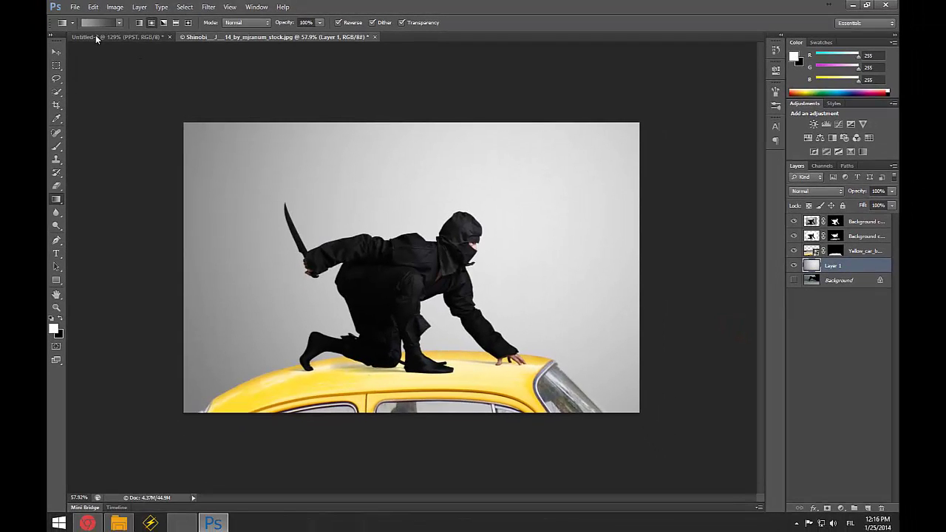
# - Create a new empty layer with default settings directly above the gradient layer
pyautogui.click(139, 7)
pyautogui.click(146, 18)
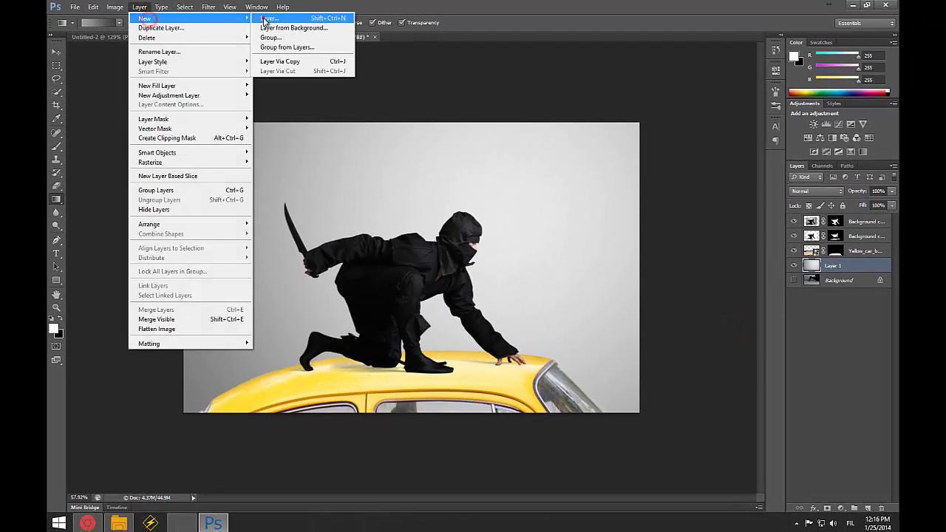
pyautogui.click(264, 19)
pyautogui.click(555, 161)
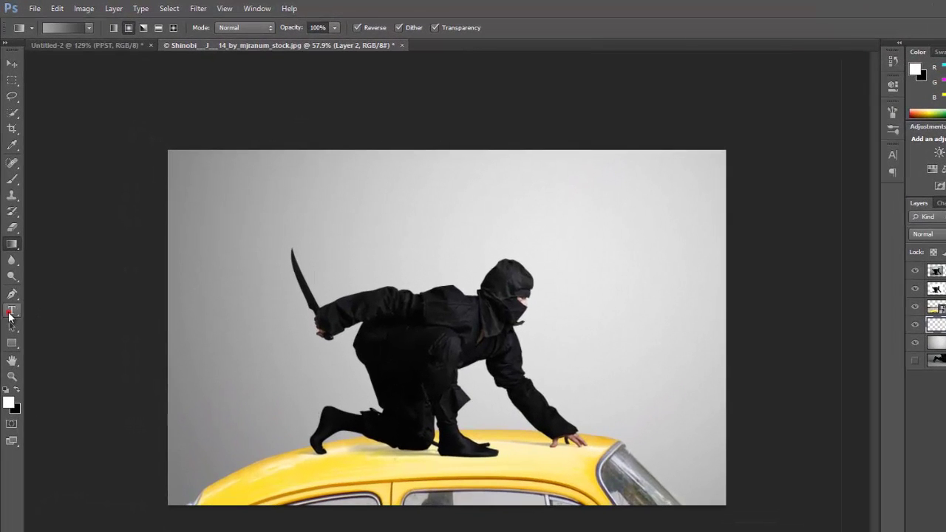
# - Set the Type tool to Arial, Black style, at a size of 282 pt
pyautogui.click(56, 253)
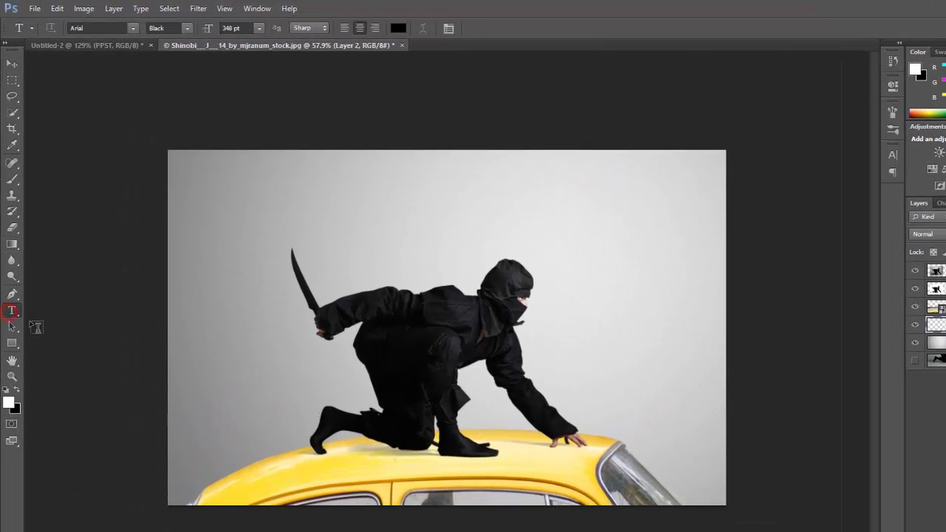
pyautogui.click(133, 28)
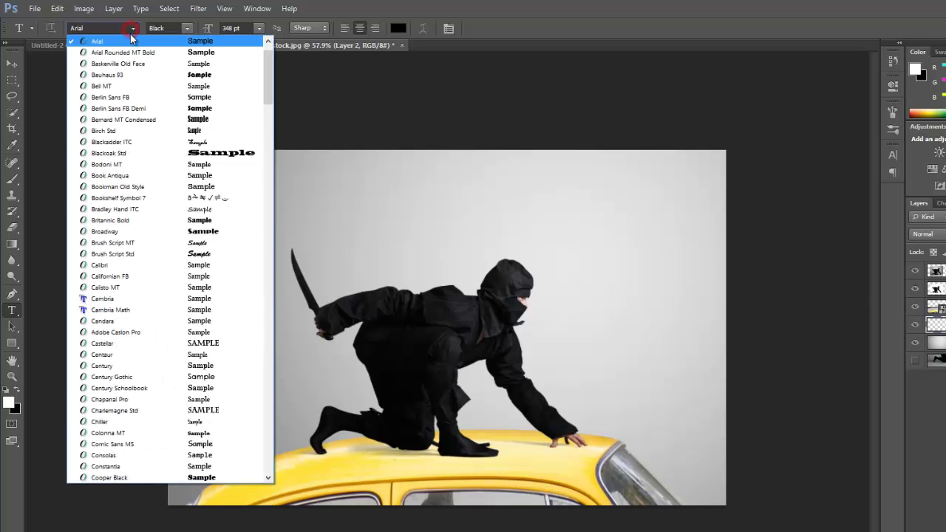
pyautogui.click(131, 42)
pyautogui.click(192, 28)
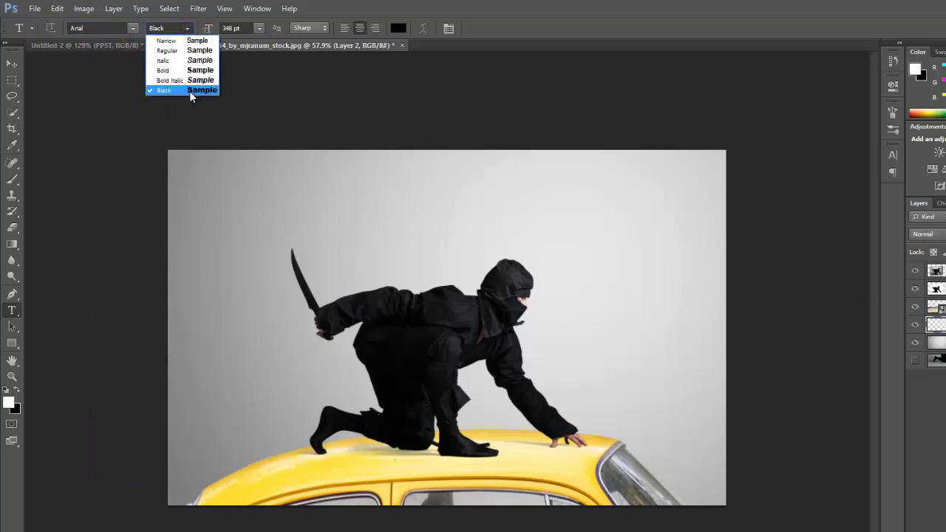
pyautogui.click(189, 91)
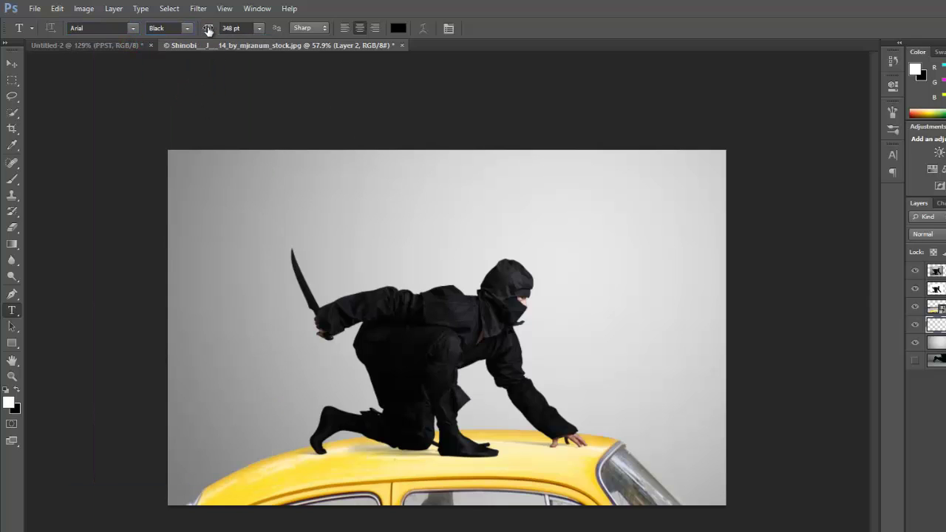
pyautogui.moveTo(207, 29); pyautogui.dragTo(172, 29)
# - Add the text PPST above the ninja's back and move it so the T sits partly behind the ninja's head
pyautogui.click(398, 238)
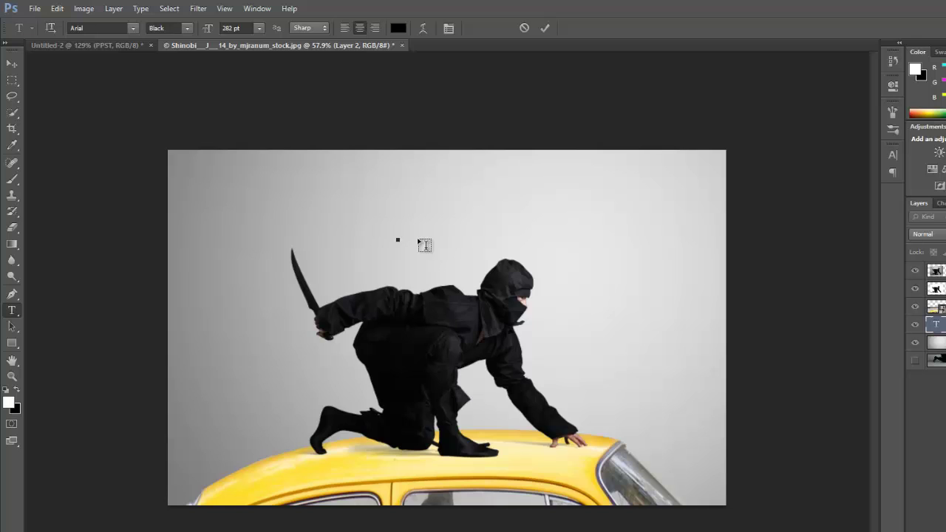
pyautogui.write('PPST')
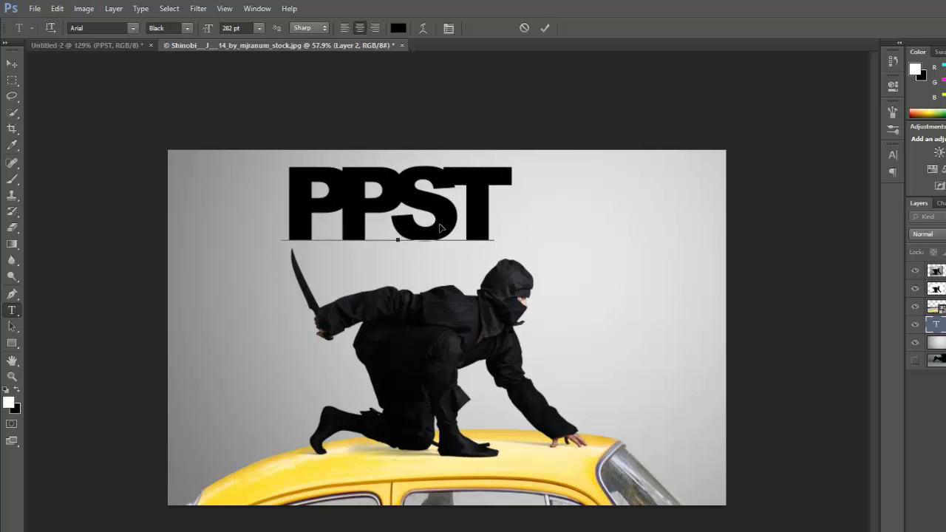
pyautogui.moveTo(434, 219); pyautogui.dragTo(492, 279)
pyautogui.hotkey('ctrl', 'a')
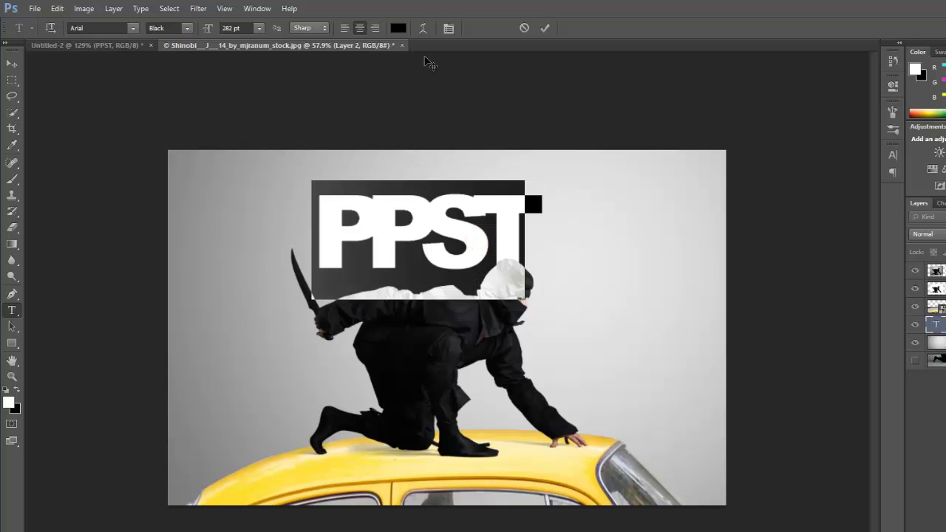
pyautogui.hotkey('ctrl', 'Return')
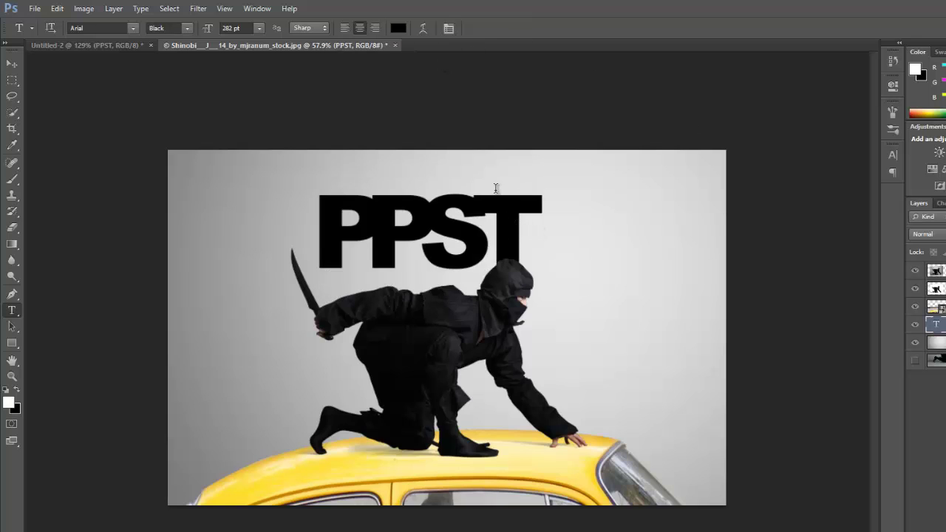
# - Show the detailed character settings for the PPST text, hiding them once and displaying them again
pyautogui.click(450, 28)
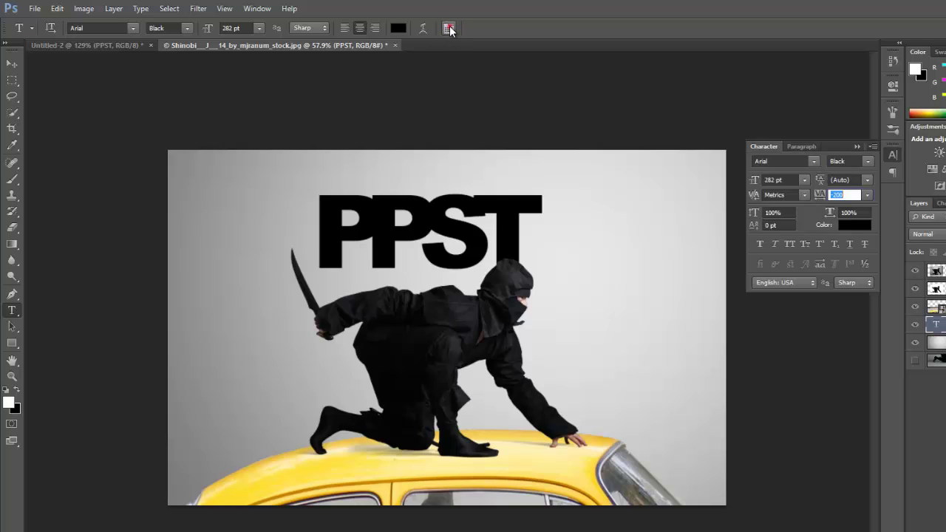
pyautogui.click(450, 29)
pyautogui.click(452, 29)
pyautogui.click(256, 9)
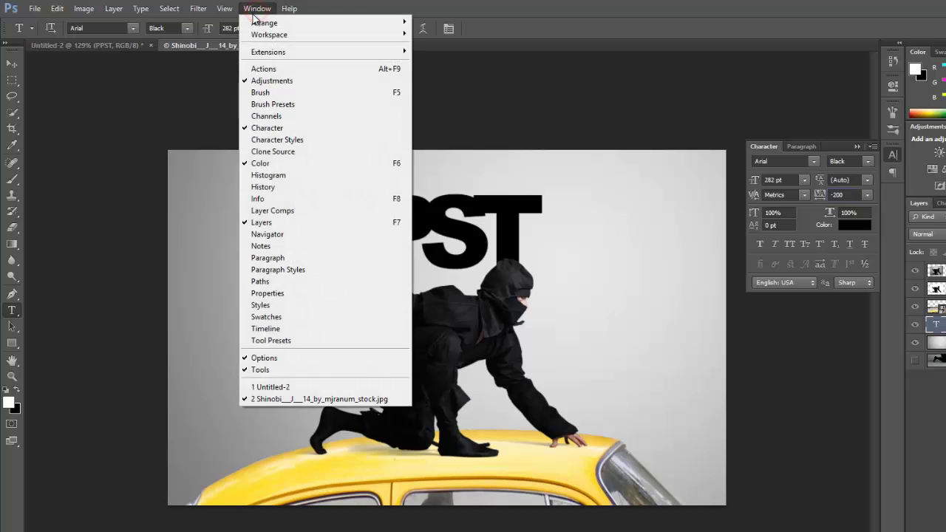
pyautogui.click(278, 130)
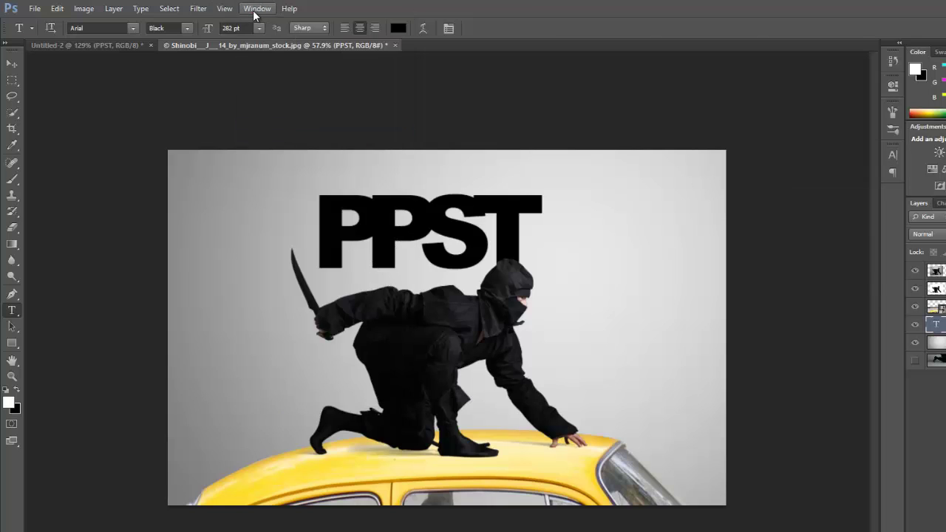
pyautogui.click(255, 11)
pyautogui.click(294, 133)
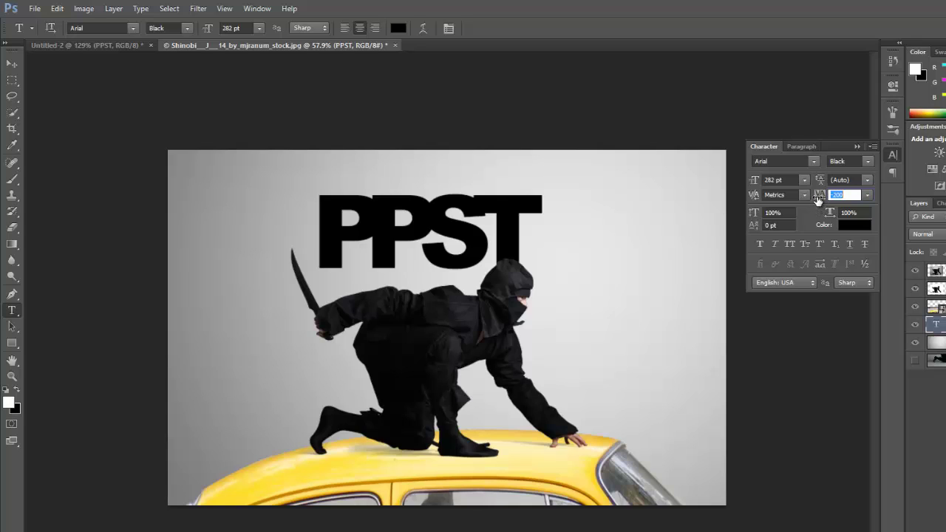
# - Try a wide tracking on the PPST text, and bring its letters back together with a tracking of -180
pyautogui.moveTo(818, 198)
pyautogui.mouseDown()
pyautogui.moveTo(840, 200)
pyautogui.moveTo(817, 205)
pyautogui.mouseUp()
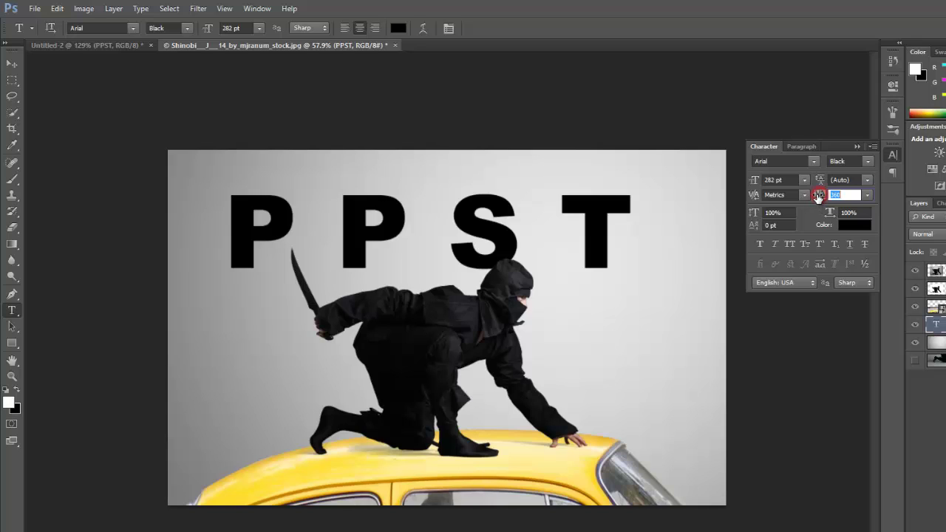
pyautogui.write('140')
pyautogui.press('Return')
pyautogui.moveTo(819, 198); pyautogui.dragTo(817, 199)
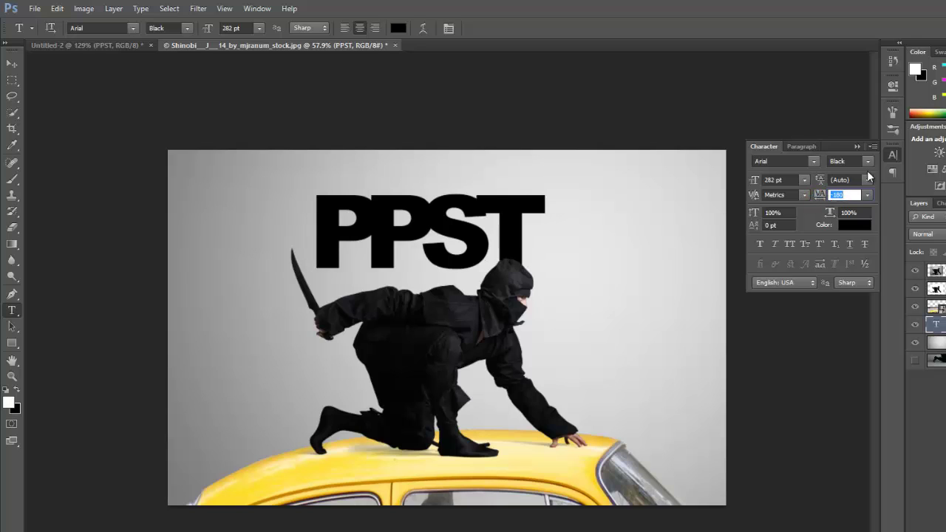
# - Set the PPST text's tracking to -200 and enlarge its font size to 521 pt
pyautogui.write('-200')
pyautogui.press('Return')
pyautogui.moveTo(526, 221); pyautogui.dragTo(327, 150)
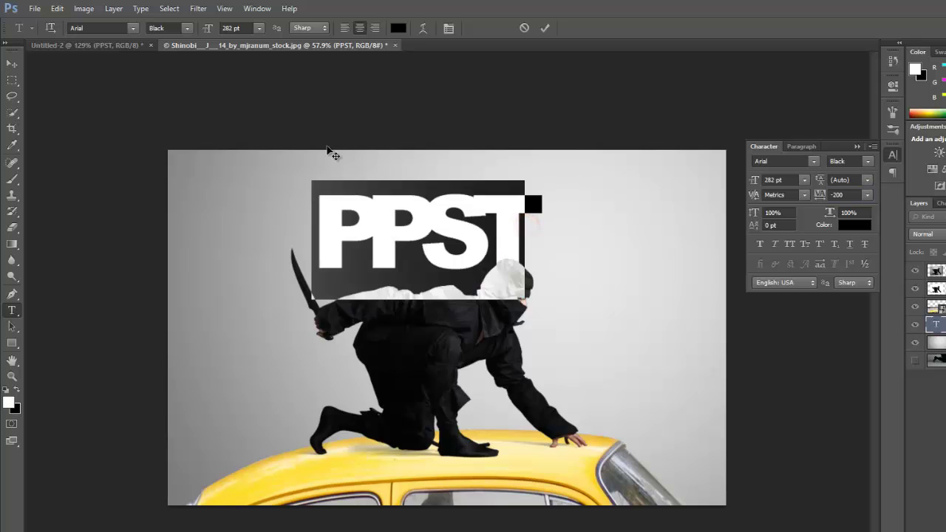
pyautogui.moveTo(204, 35); pyautogui.dragTo(345, 37)
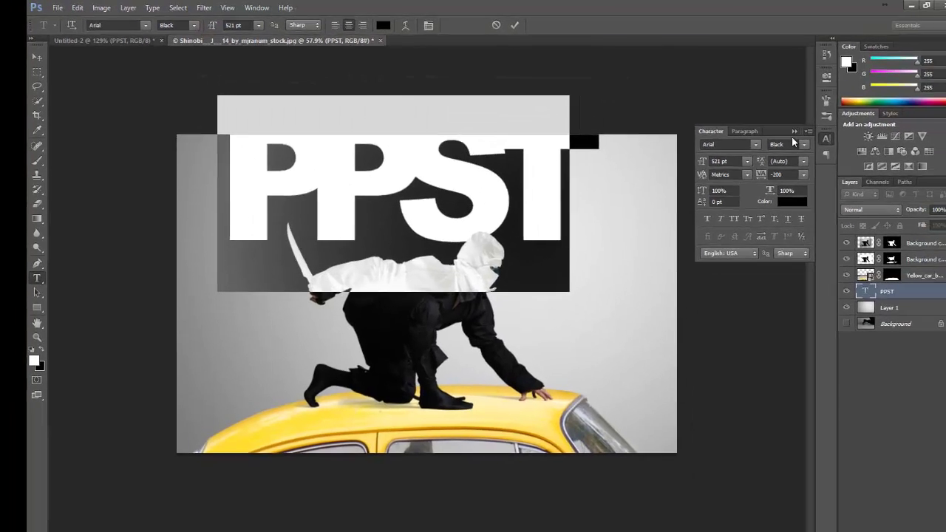
pyautogui.click(857, 146)
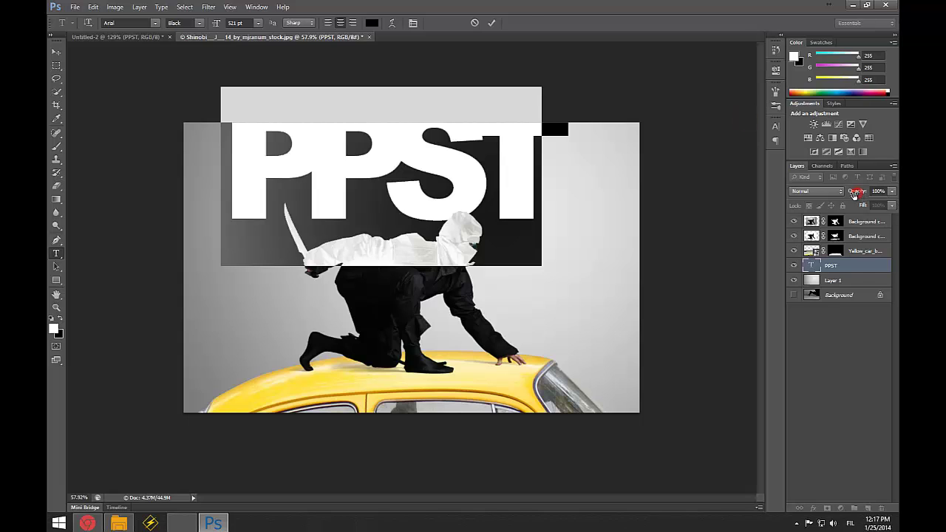
# - Lower the PPST layer's opacity to 98% and enlarge the text further to 579 pt
pyautogui.moveTo(855, 193); pyautogui.dragTo(851, 193)
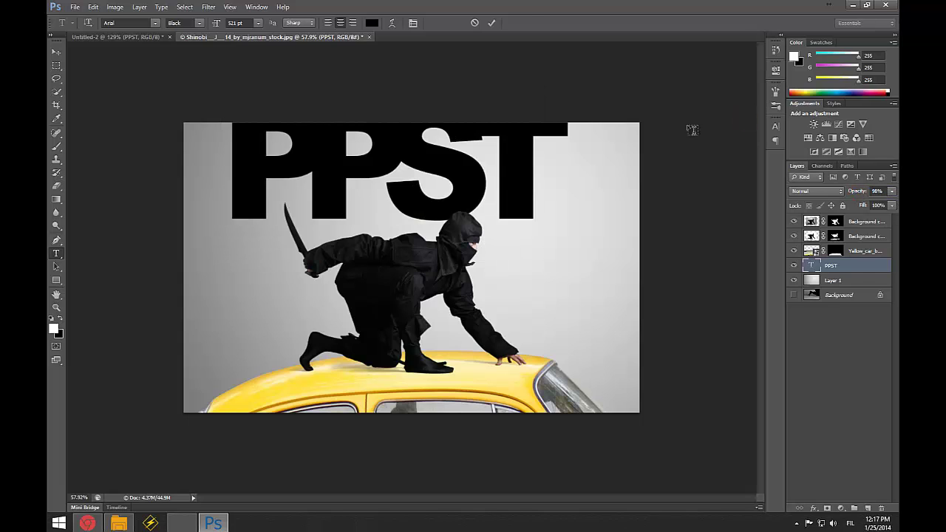
pyautogui.click(216, 23)
pyautogui.moveTo(222, 23); pyautogui.dragTo(285, 82)
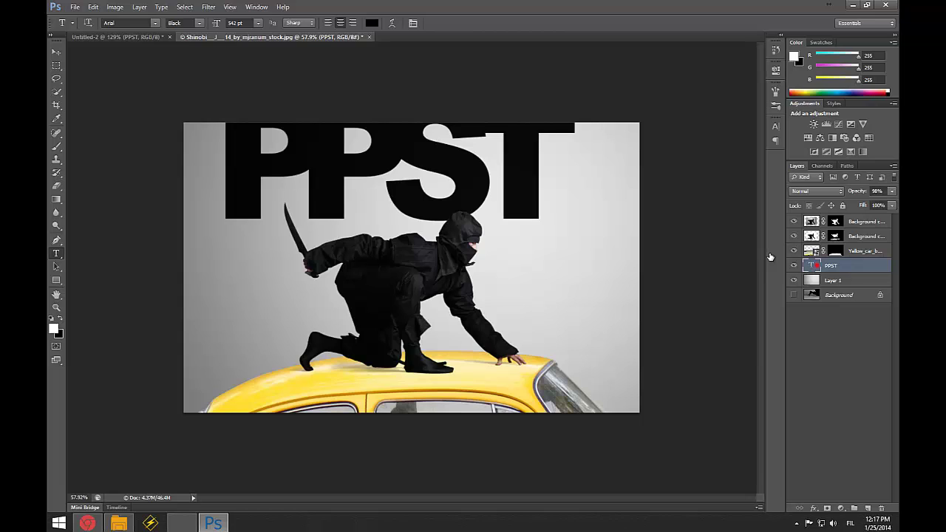
pyautogui.doubleClick(507, 159)
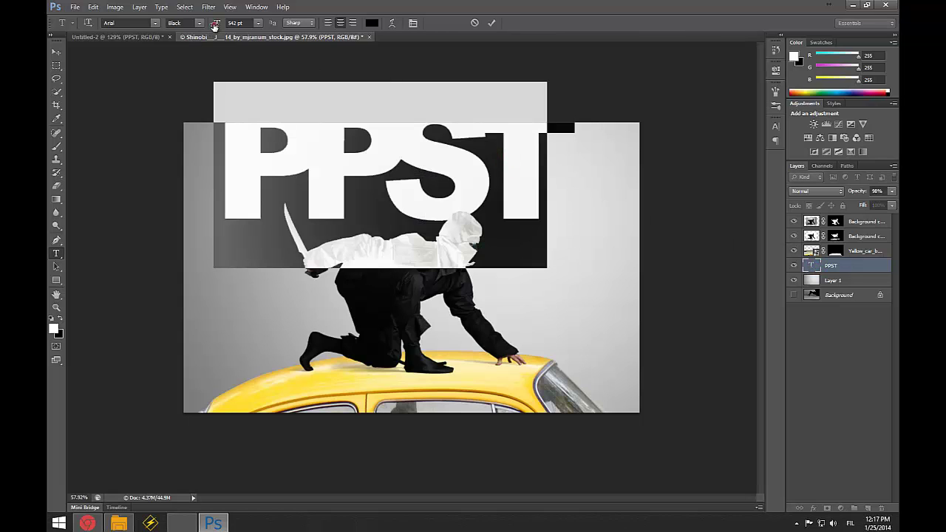
pyautogui.moveTo(215, 26); pyautogui.dragTo(236, 27)
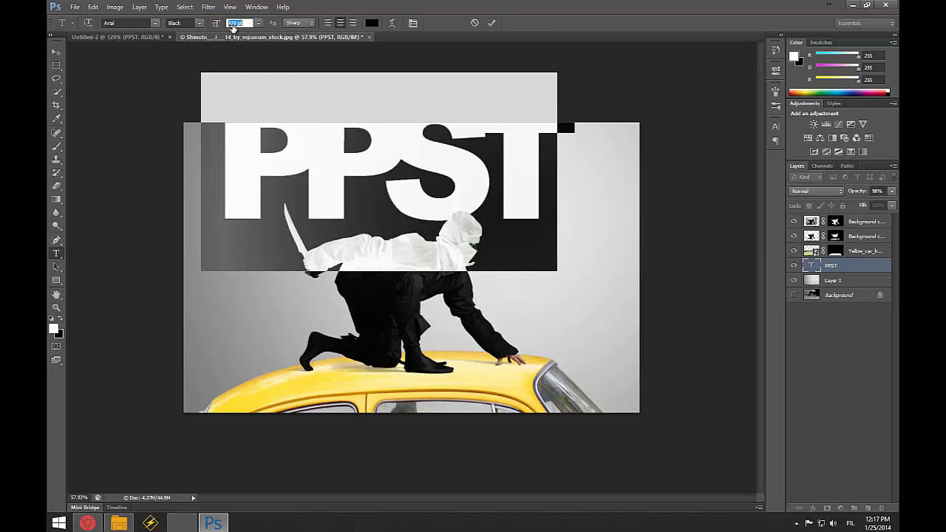
pyautogui.click(825, 268)
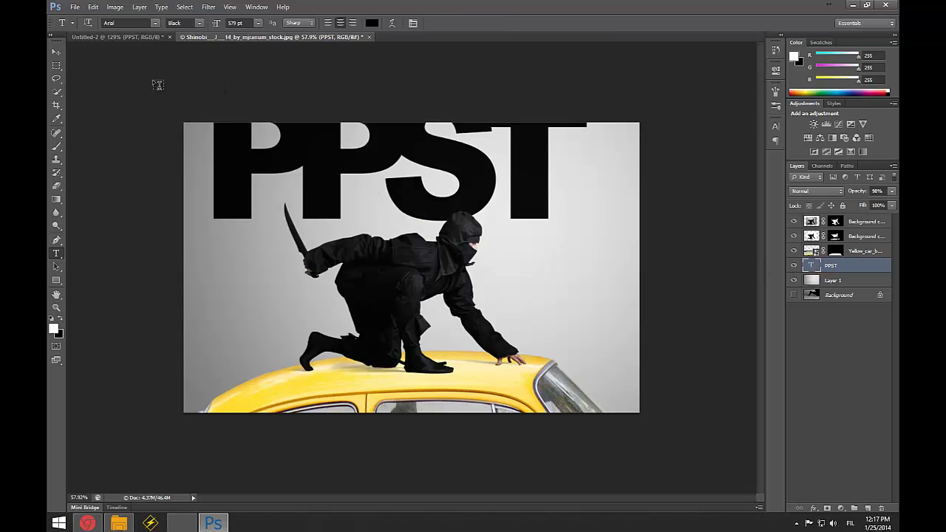
# - Move the enlarged PPST text down so it sits fully inside the image behind the ninja's head and back
pyautogui.click(55, 55)
pyautogui.moveTo(233, 176); pyautogui.dragTo(248, 230)
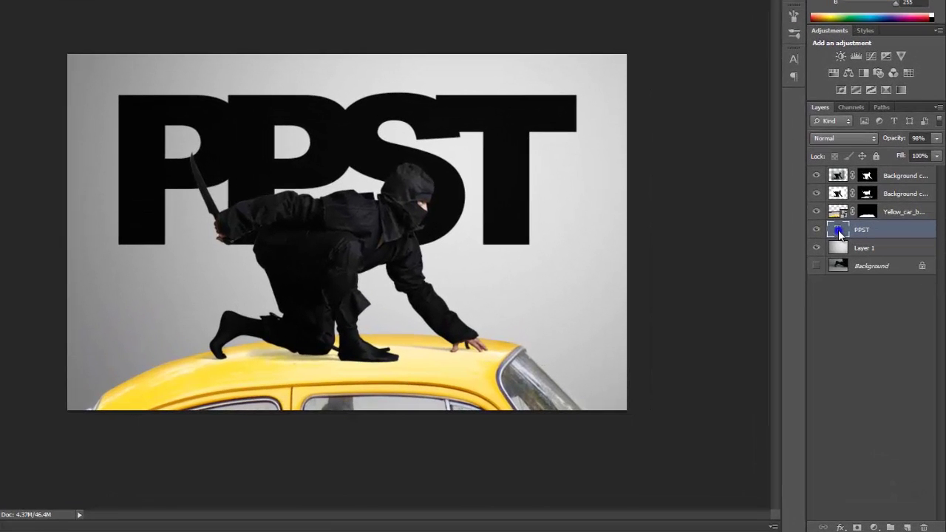
# - Add a drop shadow to the PPST layer with a distance of 0 px and a size of about 139 px
pyautogui.rightClick(839, 233)
pyautogui.click(813, 237)
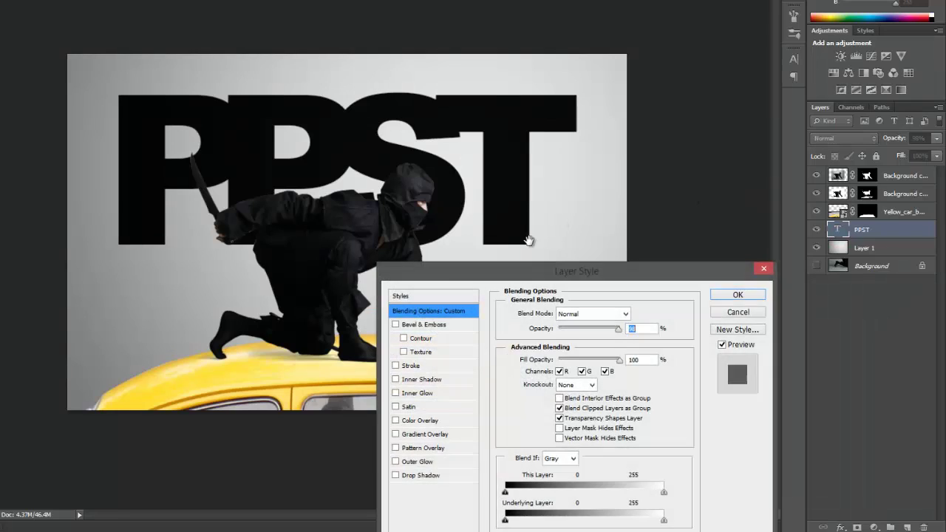
pyautogui.moveTo(551, 271); pyautogui.dragTo(578, 205)
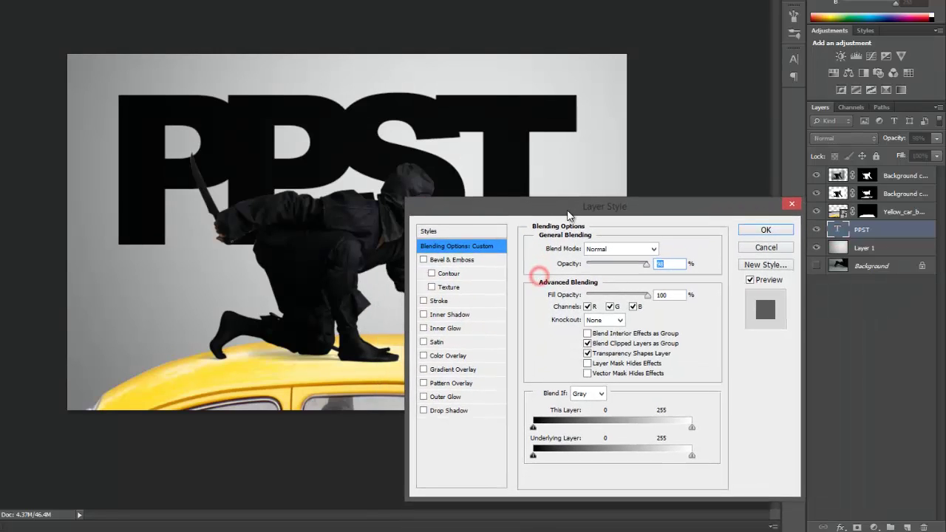
pyautogui.click(465, 410)
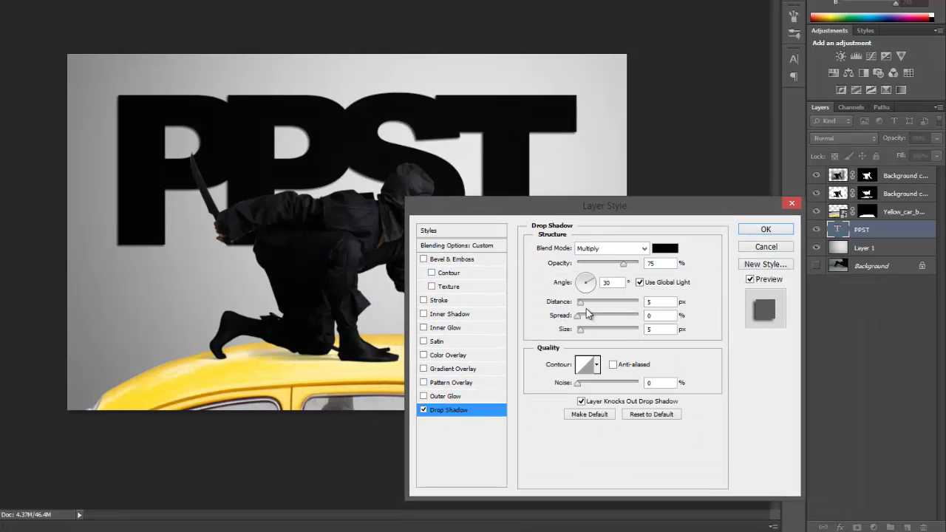
pyautogui.moveTo(581, 302); pyautogui.dragTo(613, 339)
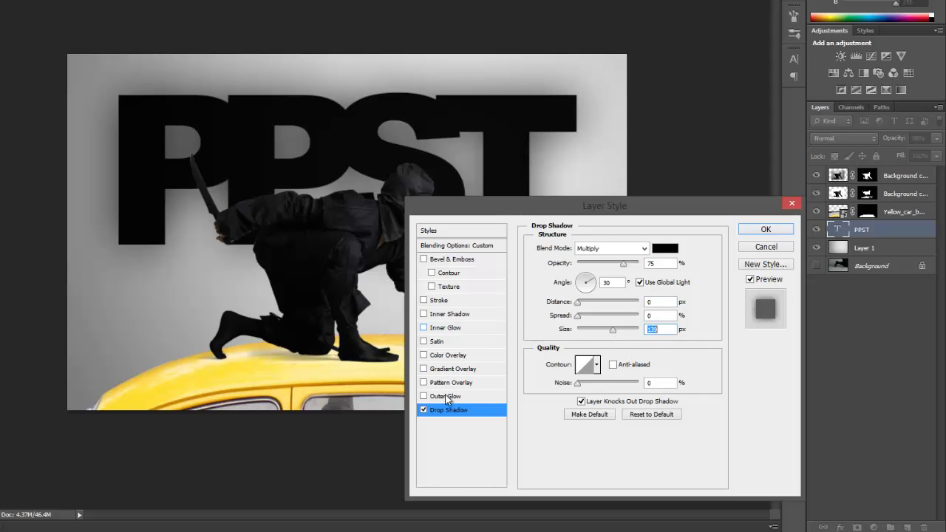
# - Reduce the PPST layer's fill opacity to 0% in its blending options
pyautogui.click(462, 248)
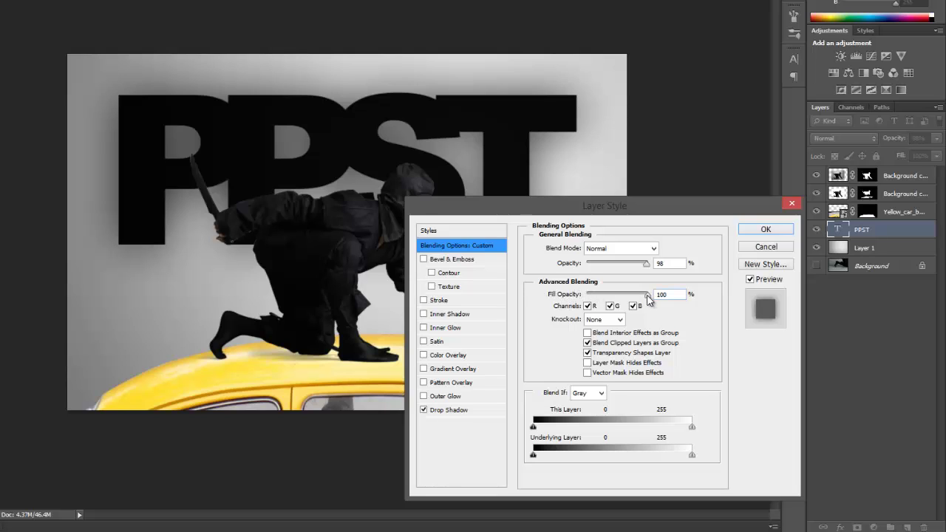
pyautogui.moveTo(649, 296); pyautogui.dragTo(582, 285)
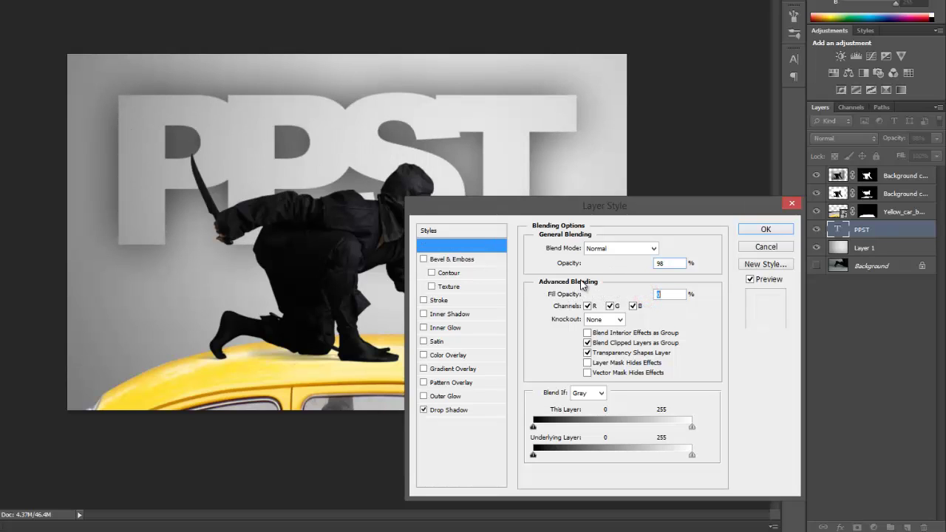
pyautogui.moveTo(621, 213); pyautogui.dragTo(705, 222)
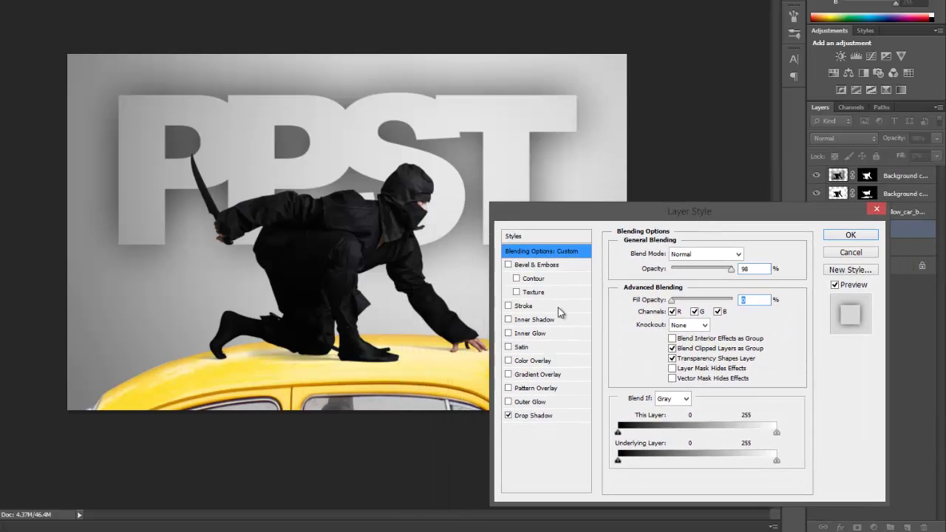
# - Add a linear black-to-white gradient overlay to the PPST text in Multiply mode at 23% opacity, and apply the layer style
pyautogui.click(547, 378)
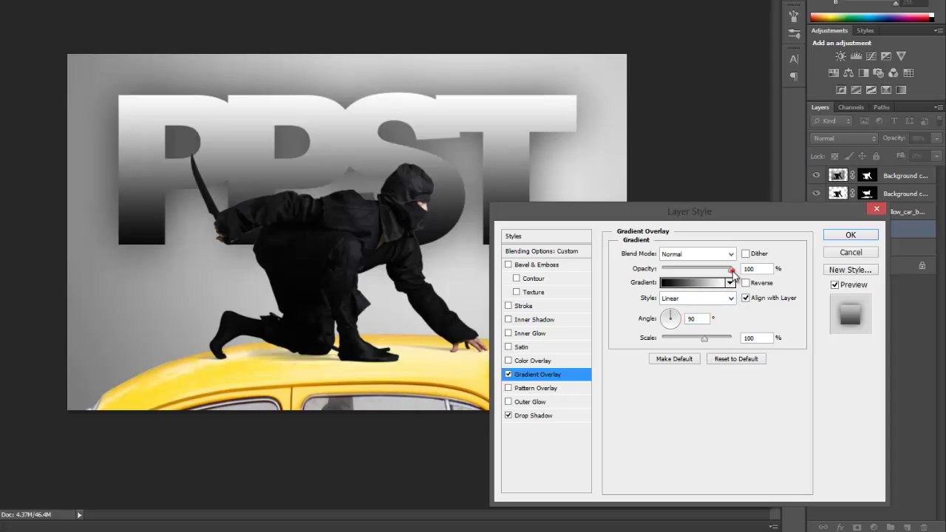
pyautogui.moveTo(731, 270); pyautogui.dragTo(707, 269)
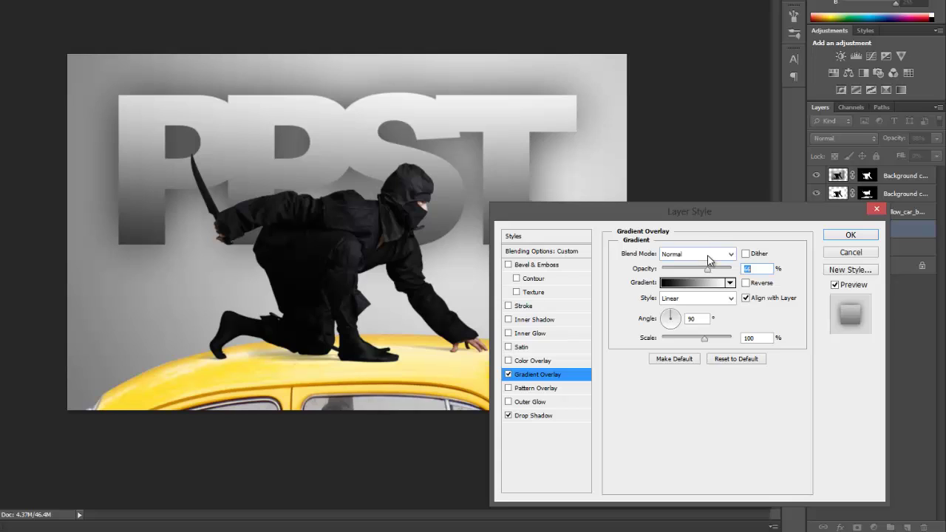
pyautogui.click(708, 252)
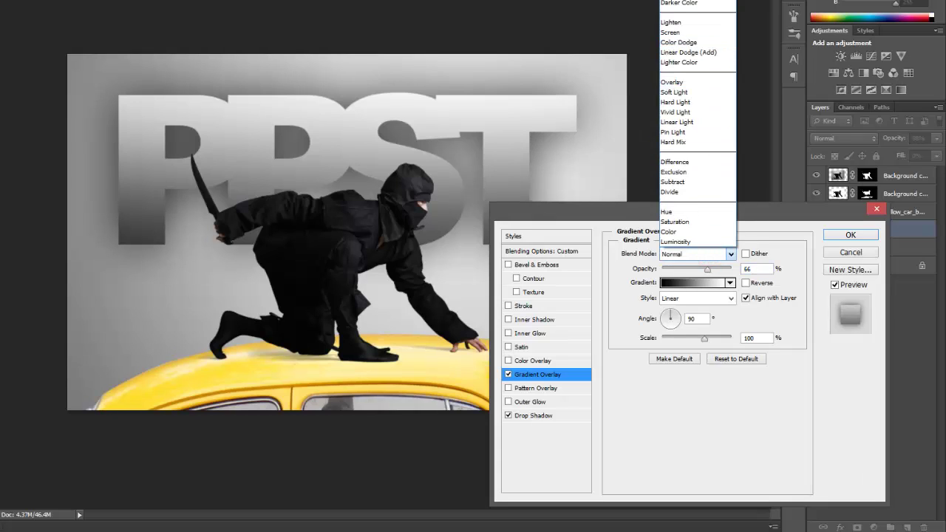
pyautogui.click(676, 4)
pyautogui.moveTo(709, 270); pyautogui.dragTo(680, 269)
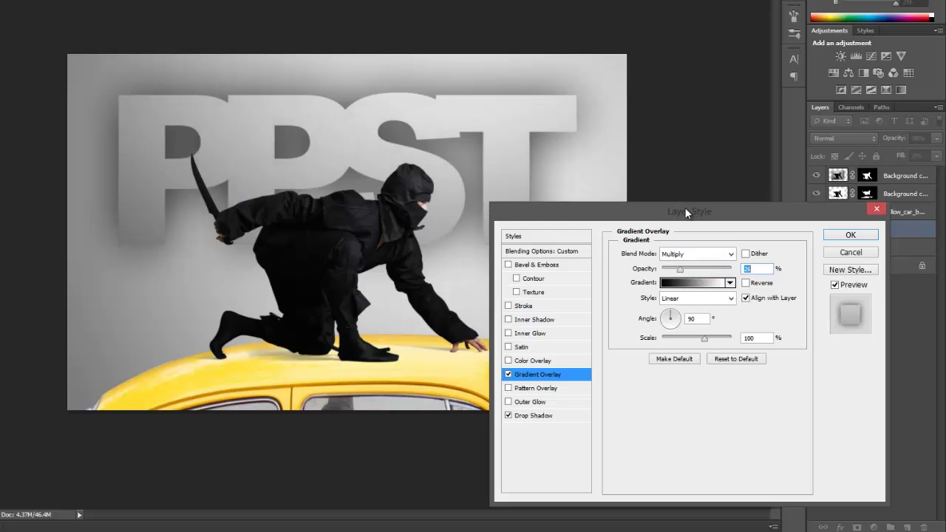
pyautogui.moveTo(688, 212); pyautogui.dragTo(662, 271)
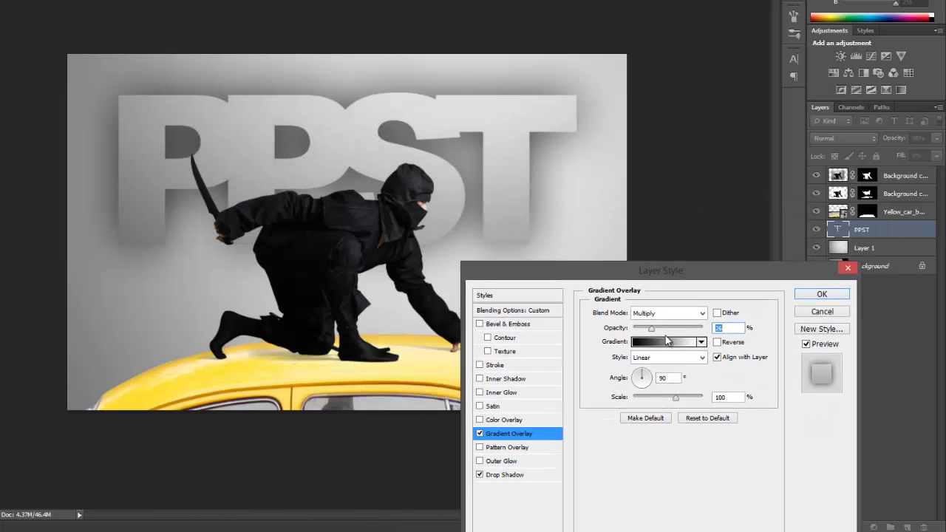
pyautogui.moveTo(650, 329); pyautogui.dragTo(648, 331)
pyautogui.moveTo(671, 274); pyautogui.dragTo(388, 384)
pyautogui.moveTo(437, 423); pyautogui.dragTo(185, 158)
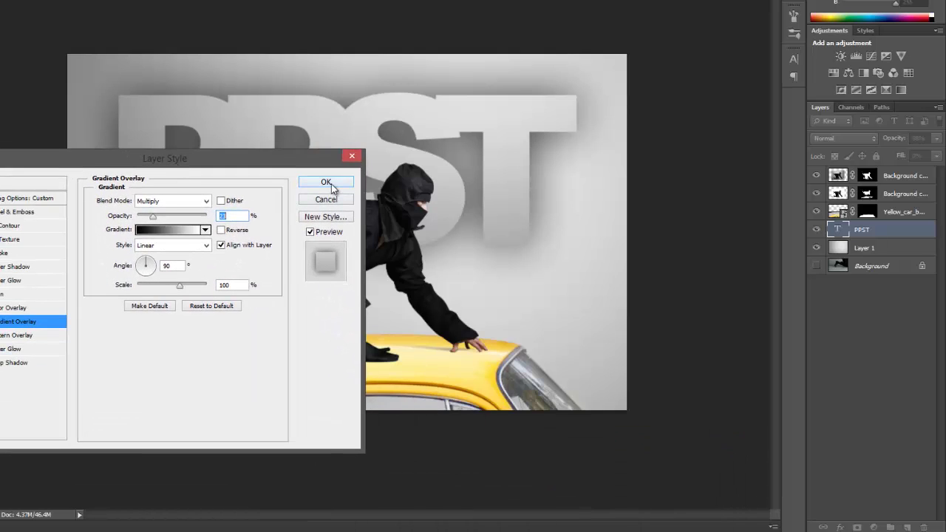
pyautogui.click(330, 186)
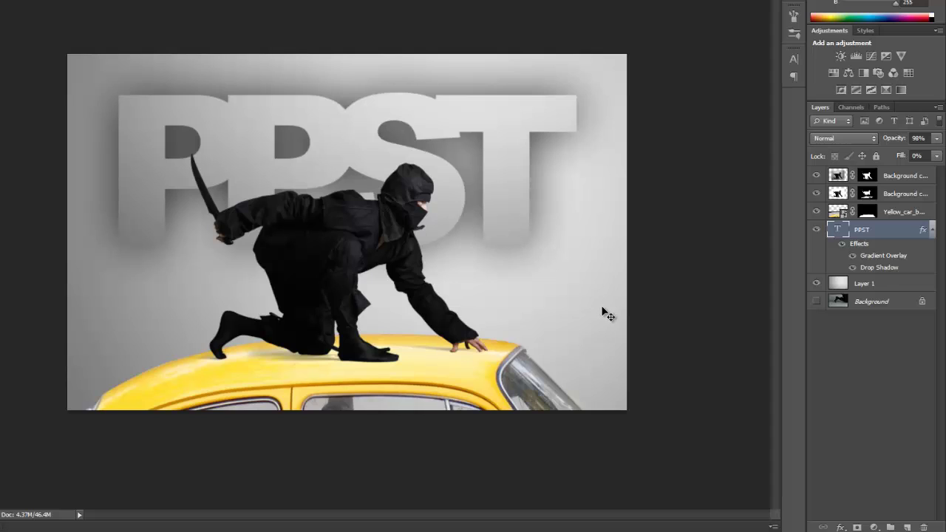